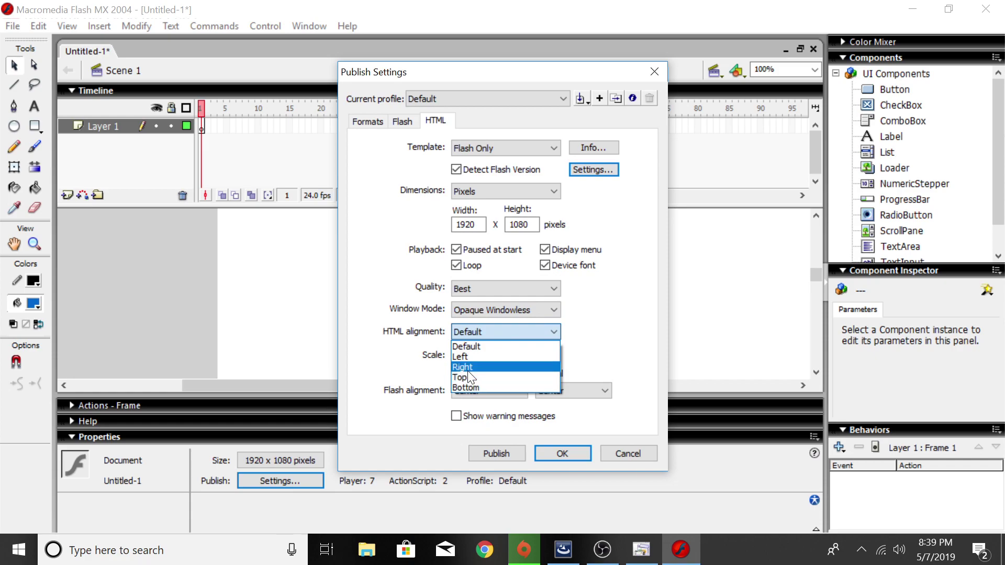
Step: Set the HTML publish settings to Default HTML alignment and Exact fit scale, and apply them
{"action": "left_click", "coordinate": [476, 345]}
{"action": "left_click", "coordinate": [524, 355]}
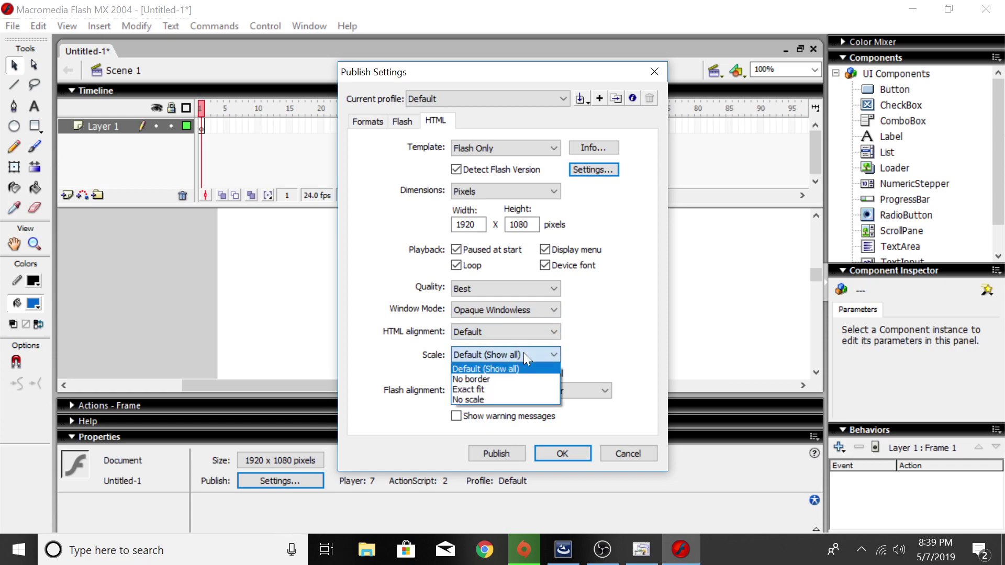
{"action": "left_click", "coordinate": [476, 388]}
{"action": "left_click", "coordinate": [487, 391]}
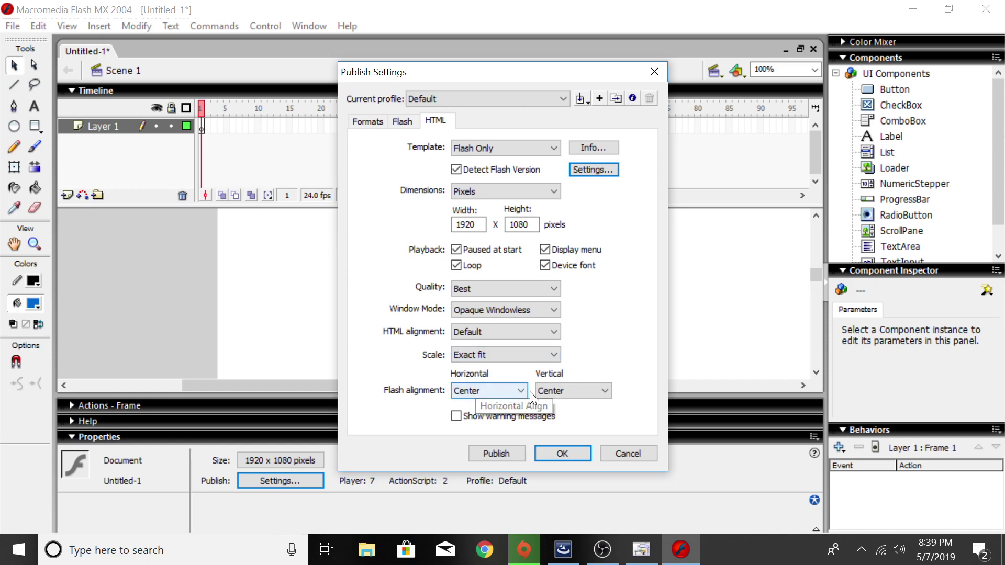
{"action": "left_click", "coordinate": [570, 452]}
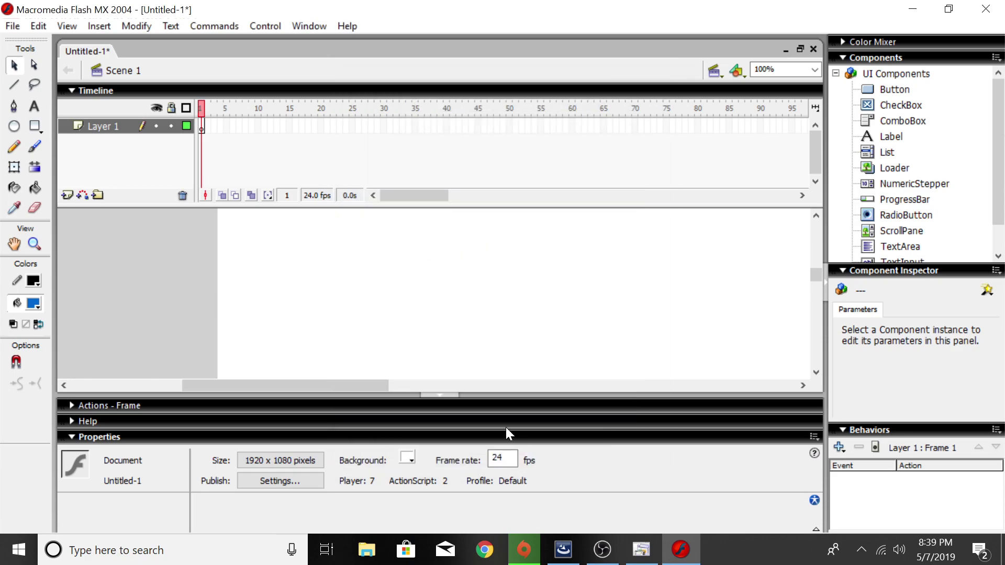
Step: Expand the Actions panel below the stage and close it to free workspace
{"action": "left_click_drag", "start_coordinate": [385, 386], "coordinate": [512, 382]}
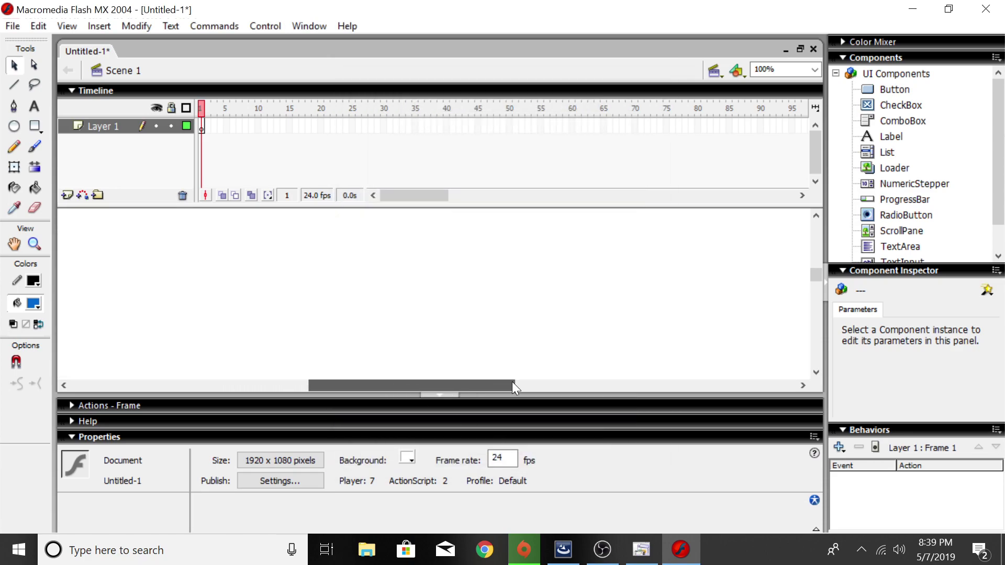
{"action": "left_click", "coordinate": [754, 406]}
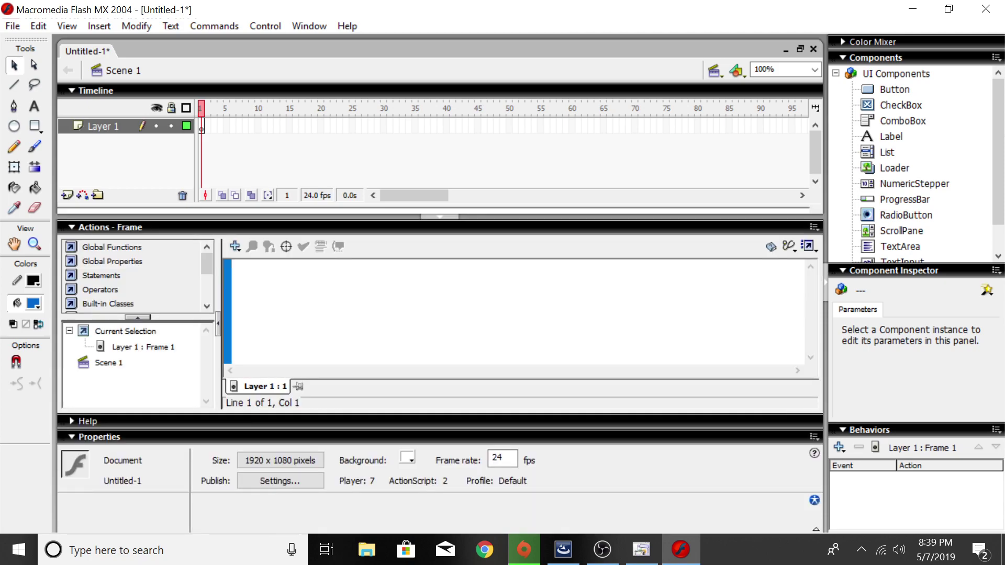
{"action": "left_click", "coordinate": [813, 228]}
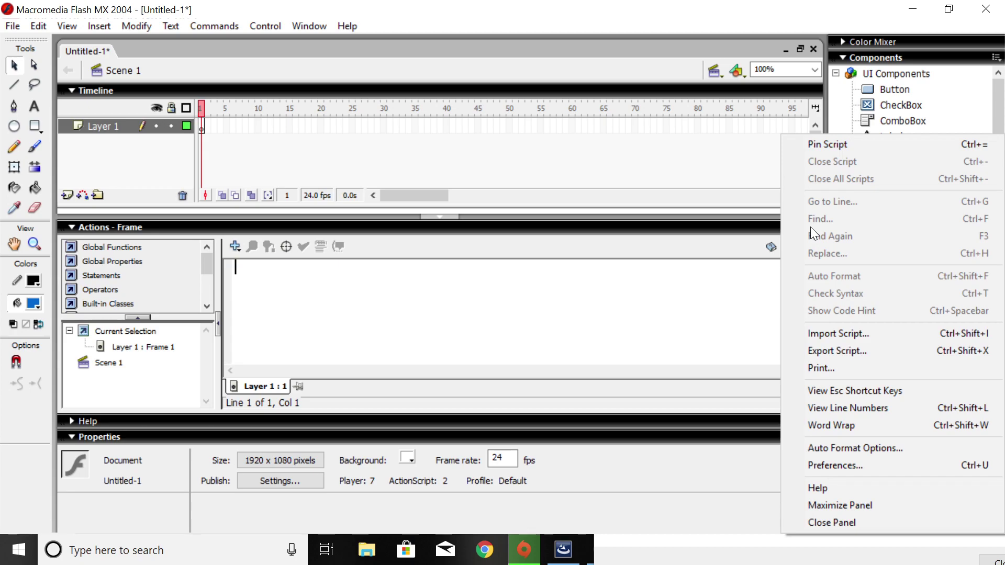
{"action": "left_click", "coordinate": [833, 524]}
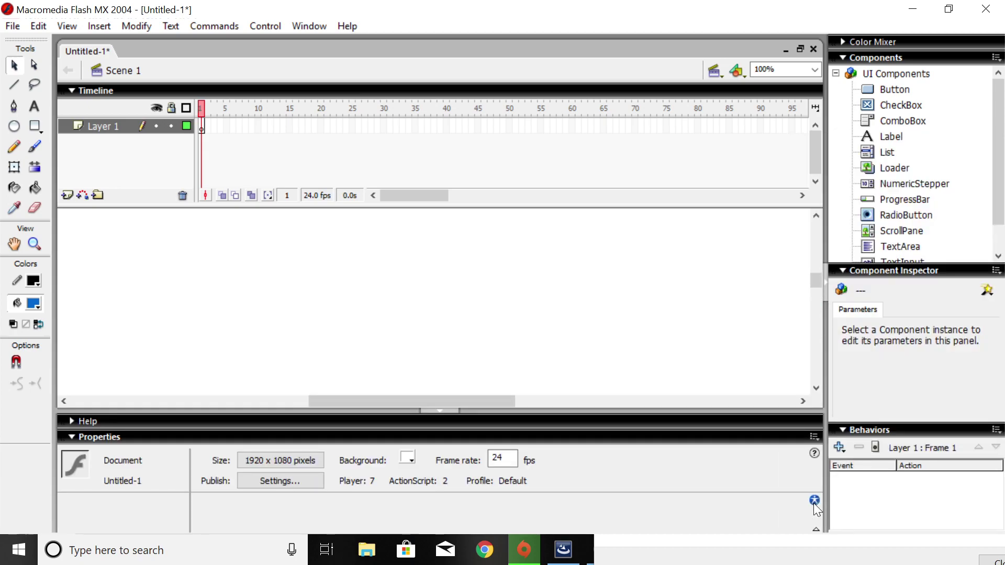
Step: Close the Help panel and collapse the Properties panel to enlarge the stage area
{"action": "left_click", "coordinate": [621, 423]}
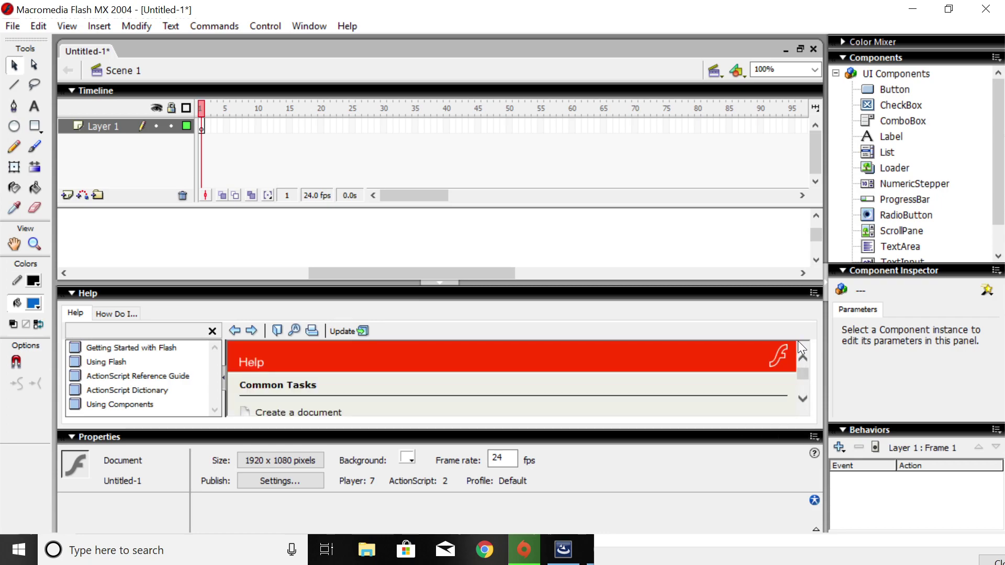
{"action": "left_click", "coordinate": [815, 294]}
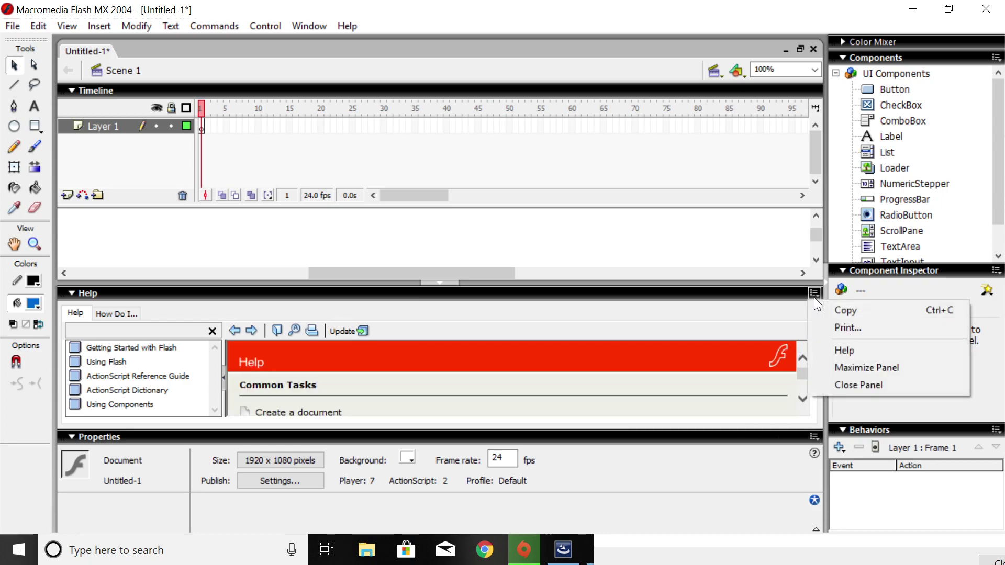
{"action": "left_click", "coordinate": [831, 384]}
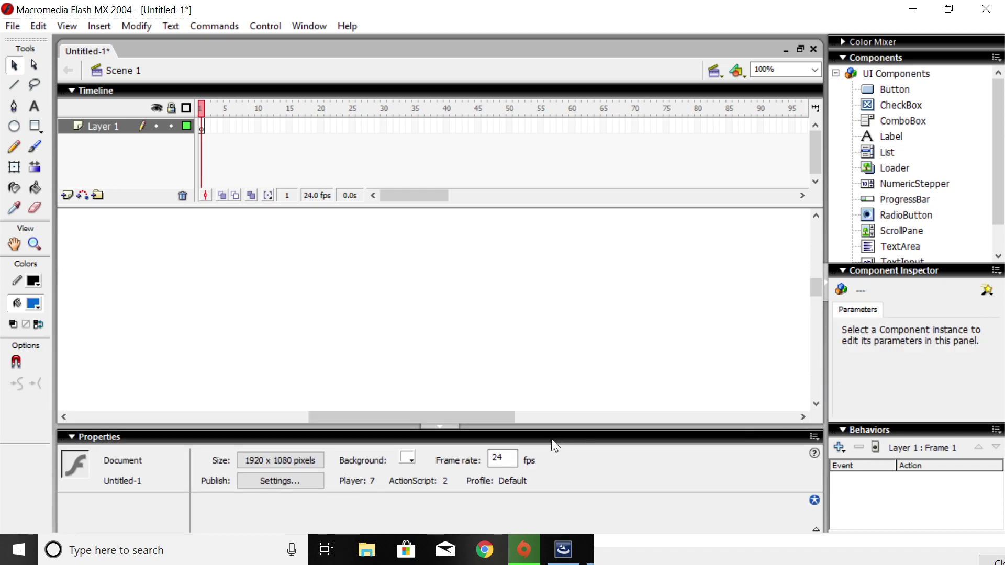
{"action": "left_click", "coordinate": [94, 440]}
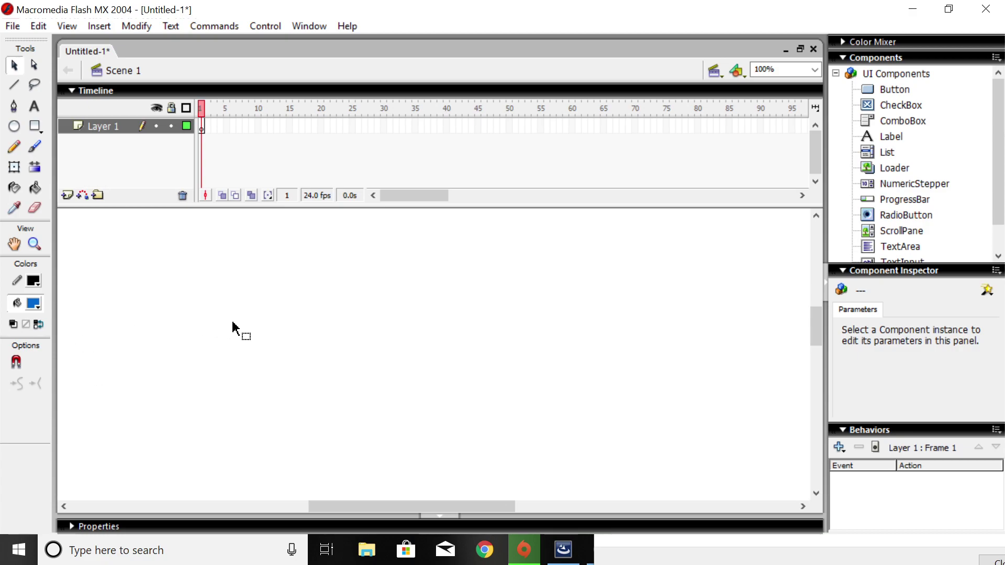
Step: Close the Components, Component Inspector and Behaviors panels, leaving only the Color Mixer docked beside the stage
{"action": "left_click", "coordinate": [996, 59]}
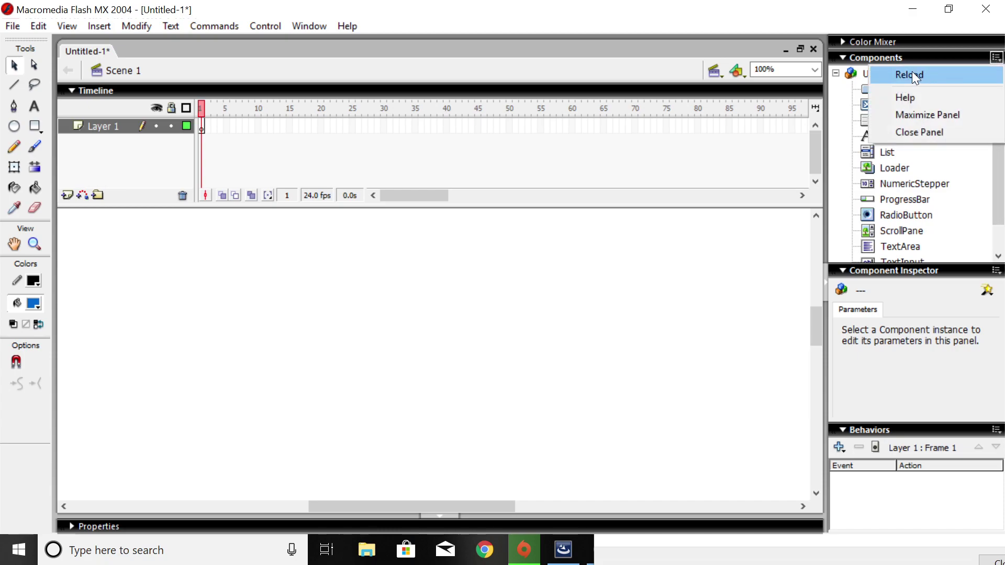
{"action": "left_click", "coordinate": [913, 133]}
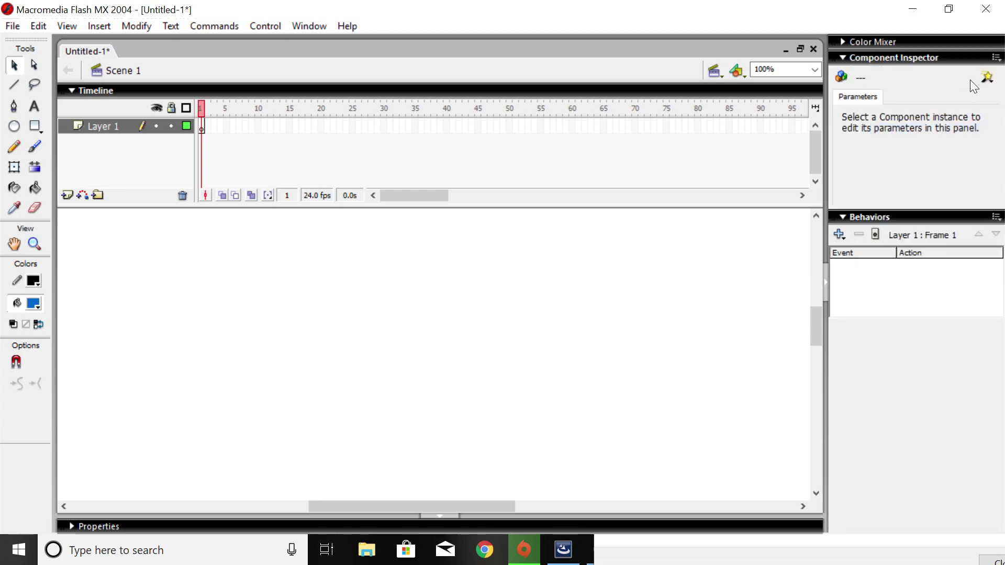
{"action": "left_click", "coordinate": [996, 58]}
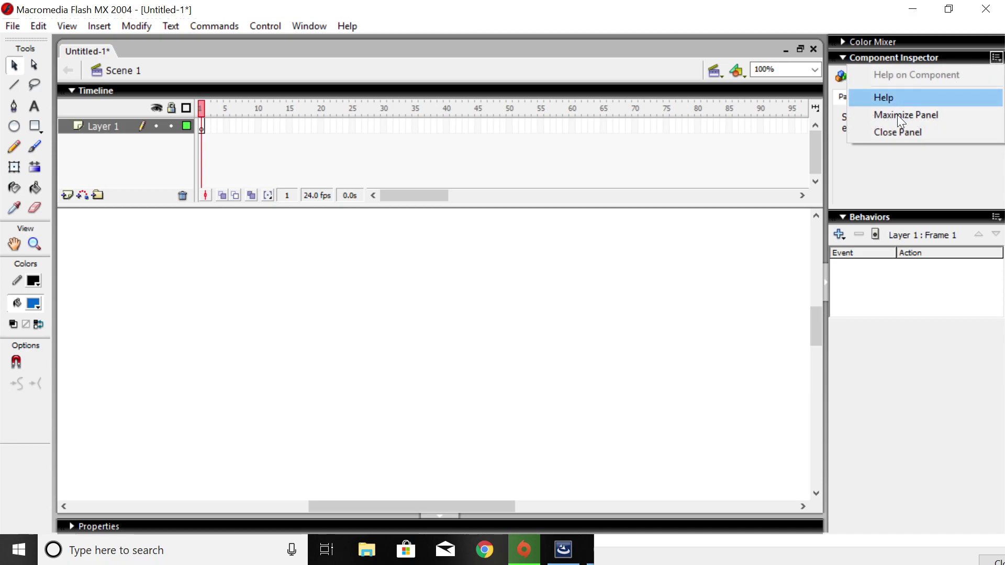
{"action": "left_click", "coordinate": [898, 132]}
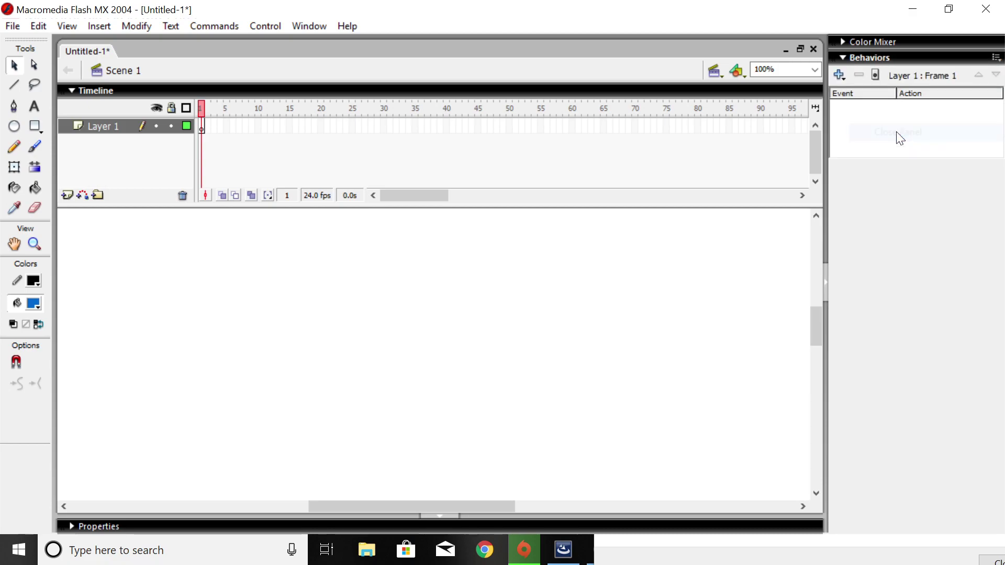
{"action": "left_click", "coordinate": [997, 58]}
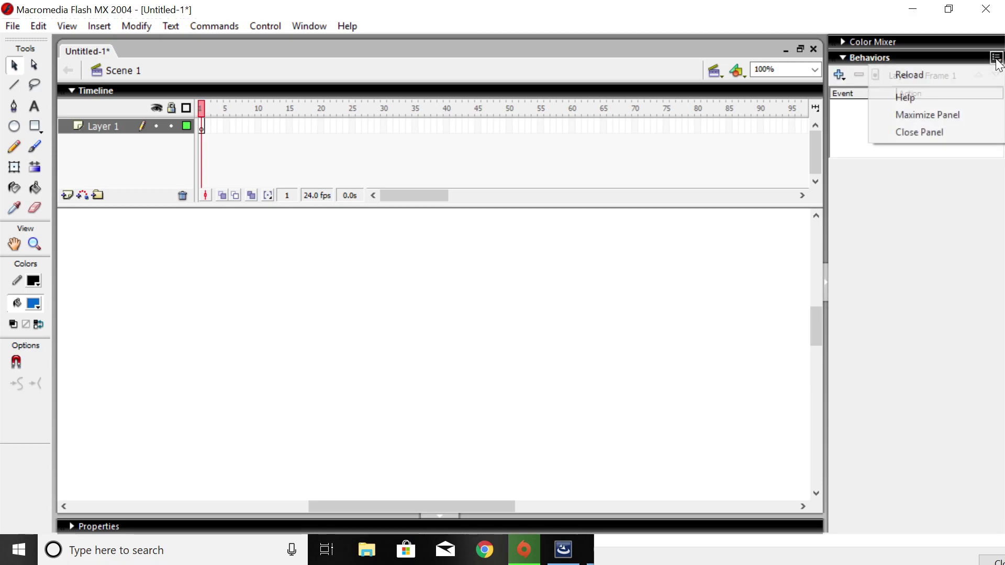
{"action": "left_click", "coordinate": [912, 131]}
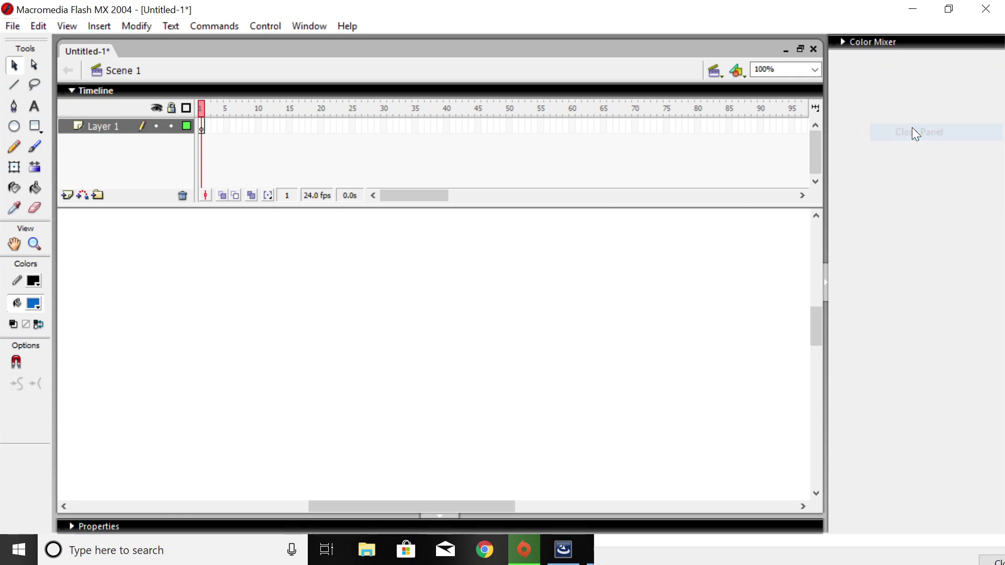
Step: Show the Library and Color Swatches panels, placing the floating swatches beside the docked panels
{"action": "left_click", "coordinate": [215, 28]}
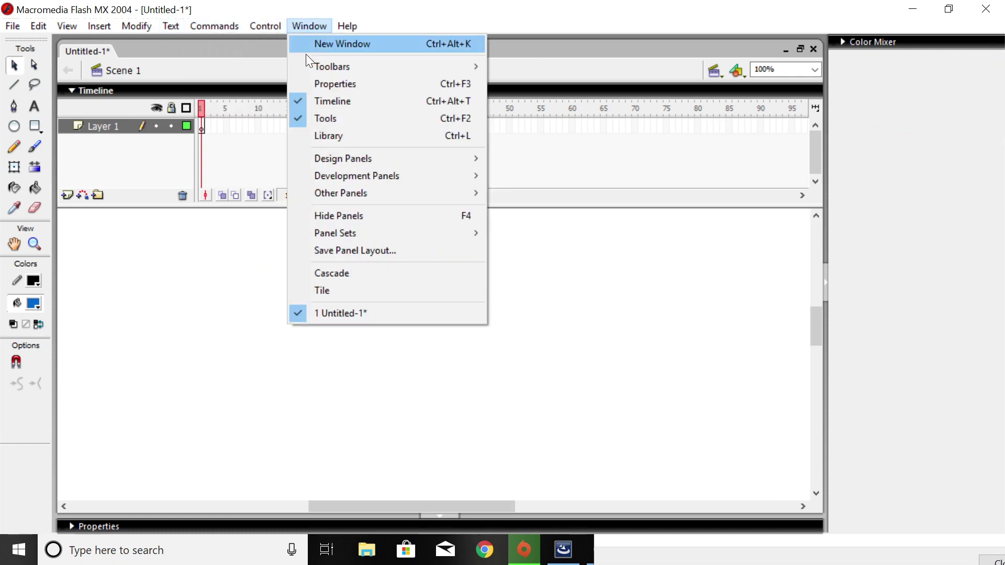
{"action": "left_click", "coordinate": [335, 135]}
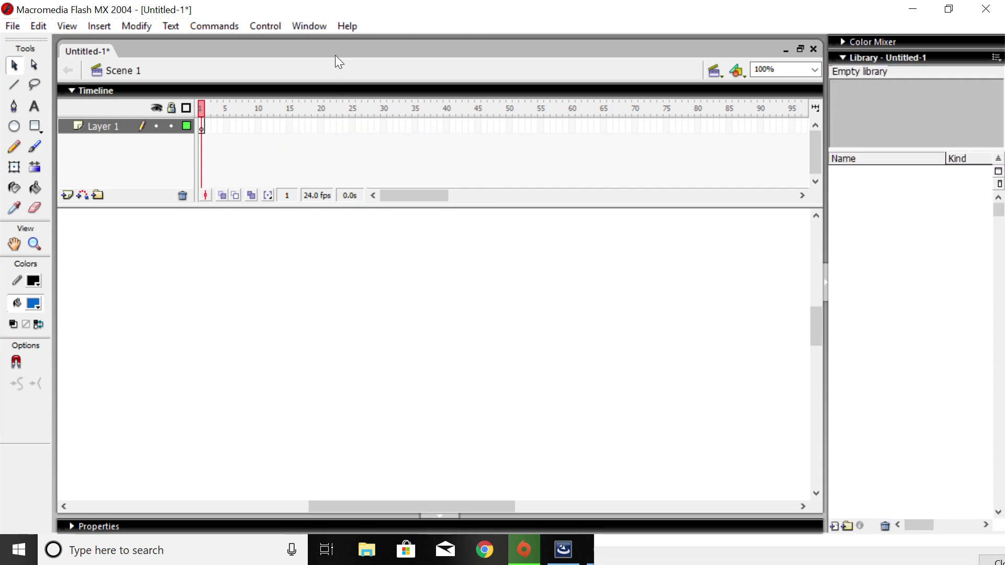
{"action": "left_click", "coordinate": [315, 27]}
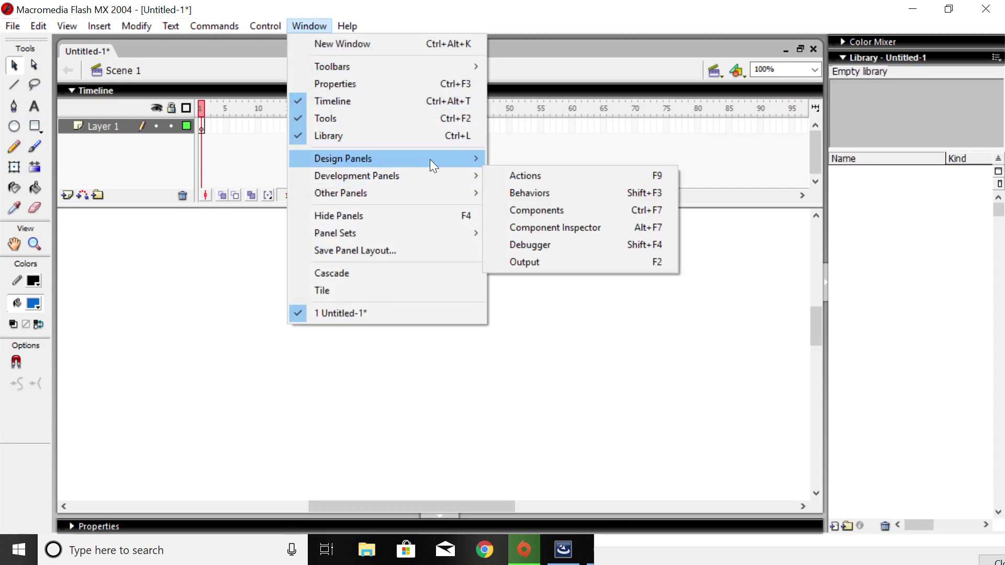
{"action": "mouse_move", "coordinate": [431, 160]}
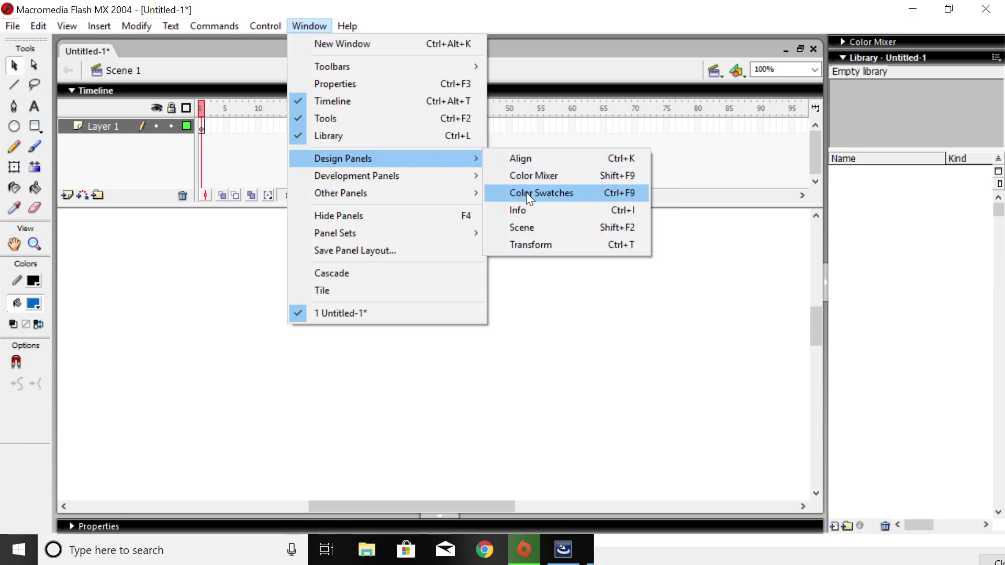
{"action": "left_click", "coordinate": [527, 193]}
{"action": "left_click_drag", "start_coordinate": [521, 206], "coordinate": [823, 115]}
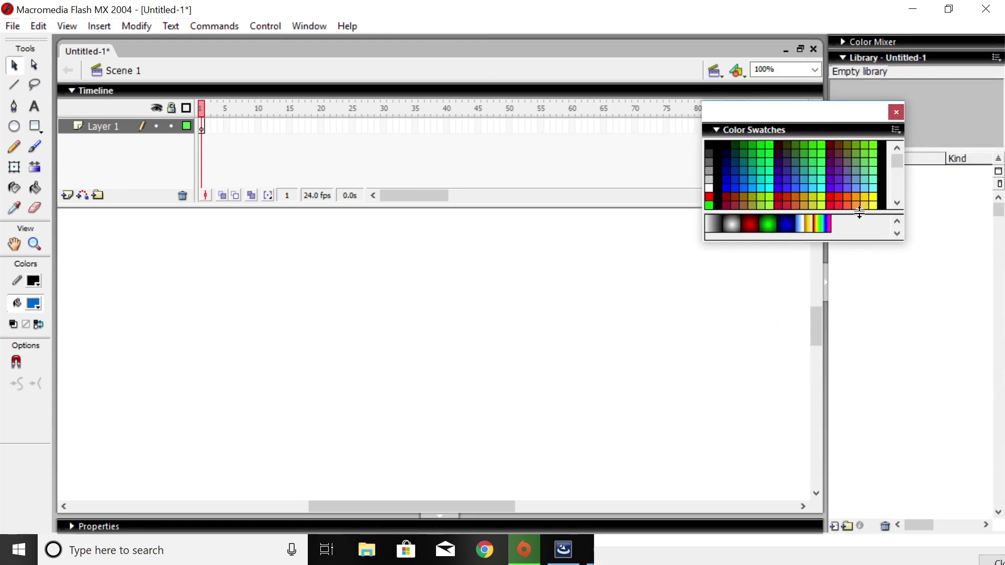
Step: Expand the Color Mixer and move the floating Color Swatches panel off it onto the stage area
{"action": "left_click", "coordinate": [897, 129]}
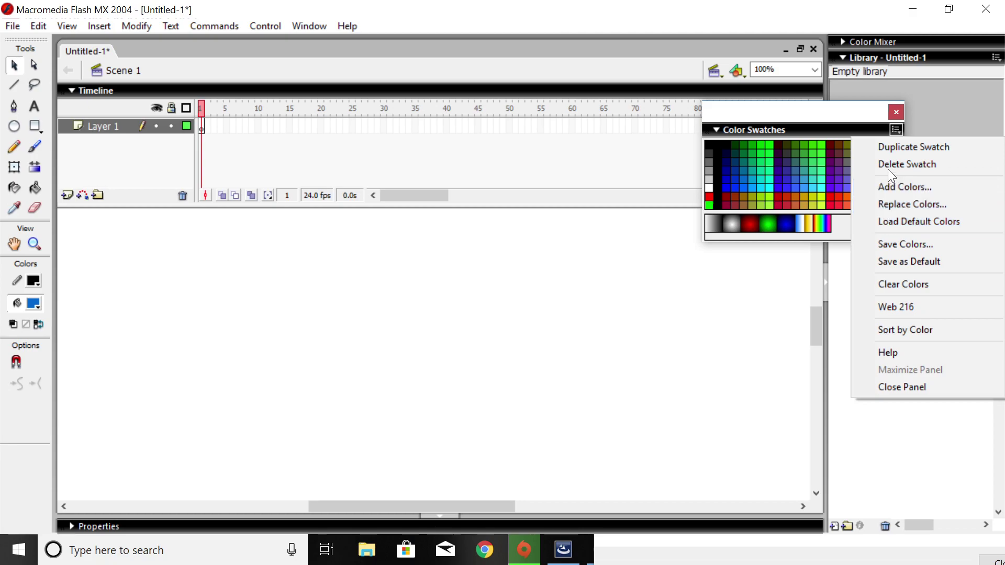
{"action": "left_click", "coordinate": [890, 147]}
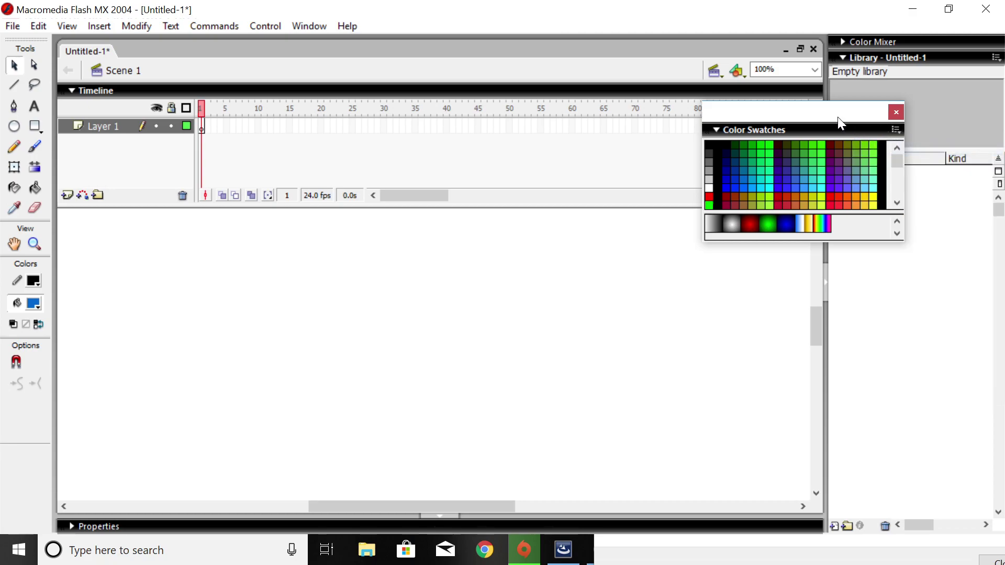
{"action": "left_click_drag", "start_coordinate": [838, 118], "coordinate": [933, 116]}
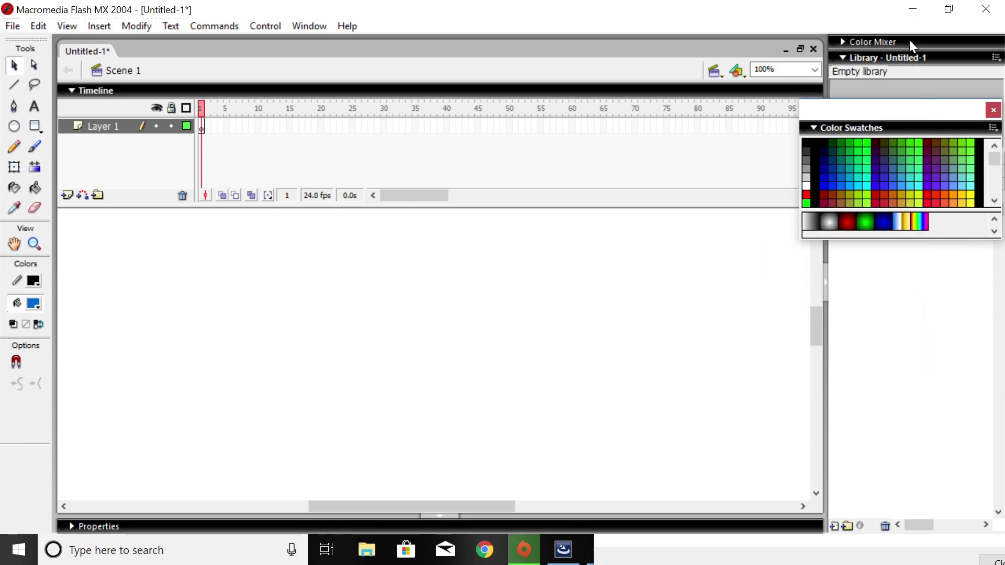
{"action": "left_click", "coordinate": [853, 42]}
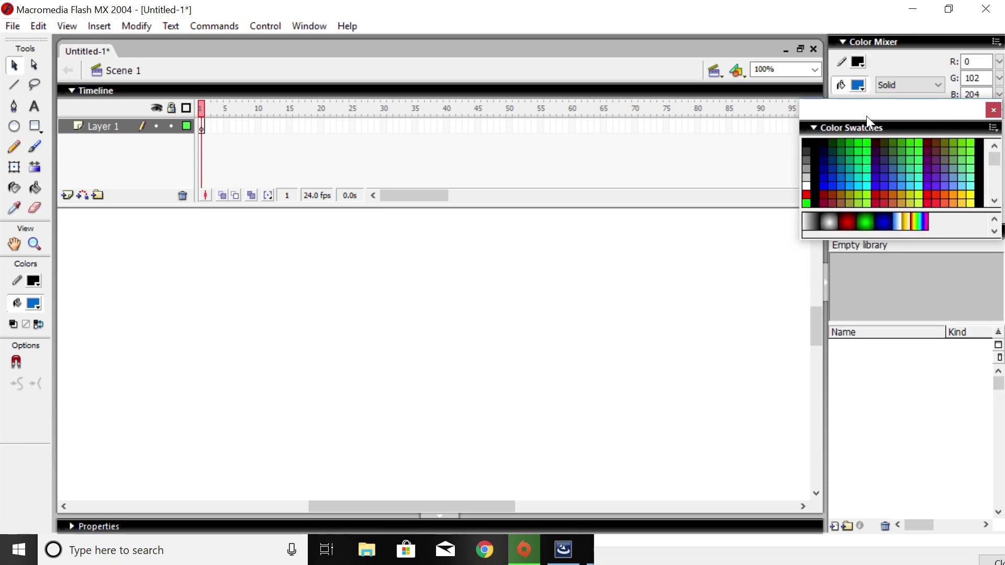
{"action": "left_click_drag", "start_coordinate": [866, 115], "coordinate": [615, 215]}
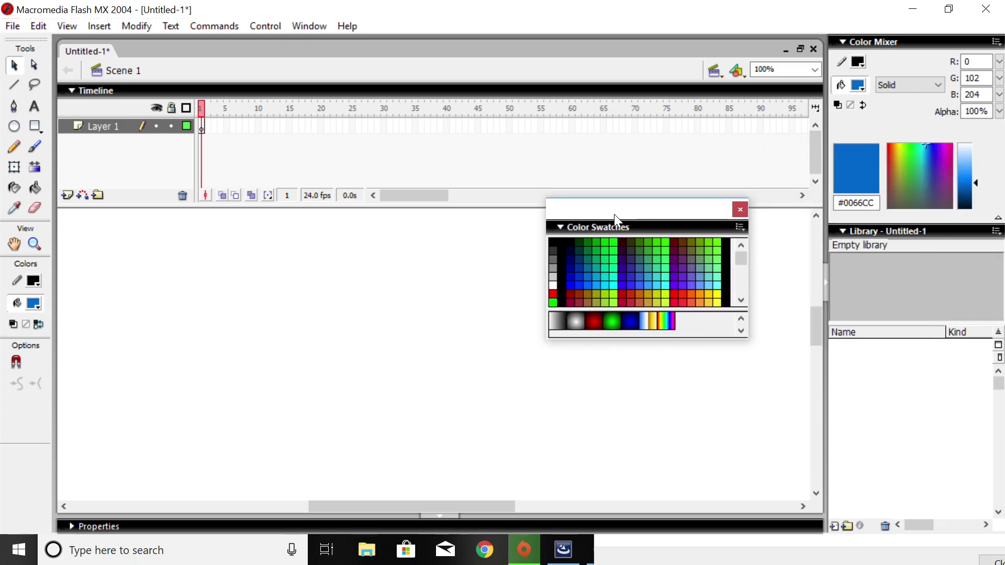
Step: Move the Color Swatches panel off the stage and over the lower part of the Color Mixer
{"action": "left_click", "coordinate": [741, 226]}
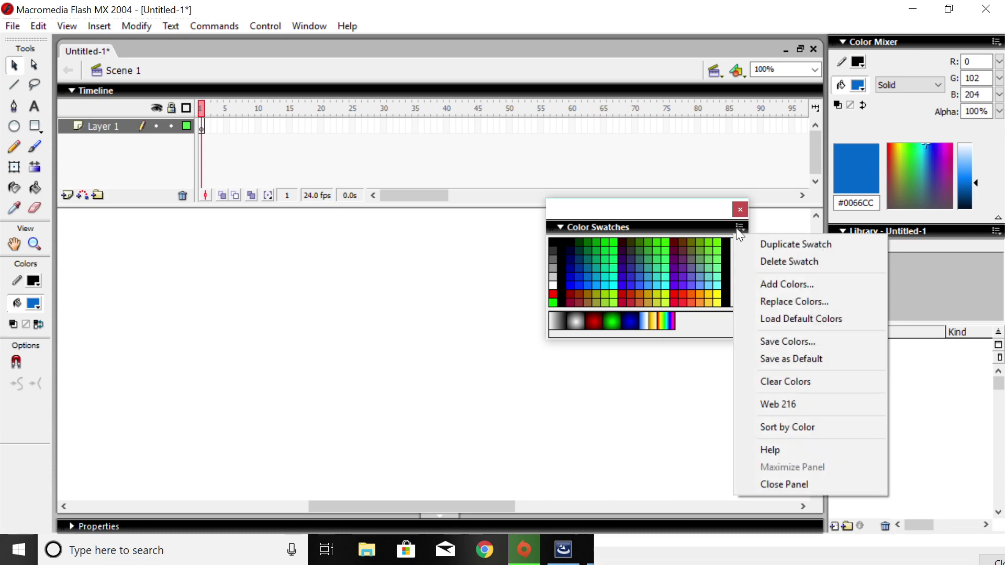
{"action": "left_click", "coordinate": [690, 220]}
{"action": "left_click_drag", "start_coordinate": [690, 220], "coordinate": [997, 122]}
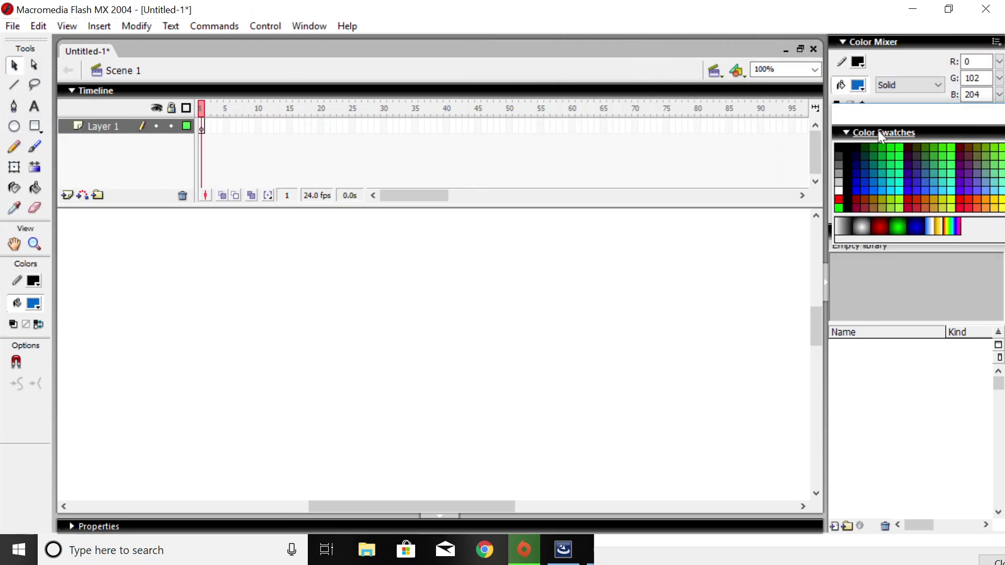
Step: Paint a curved black stroke on the stage with the Brush tool, using a smaller brush size and a flat horizontal oval shape
{"action": "left_click", "coordinate": [838, 147]}
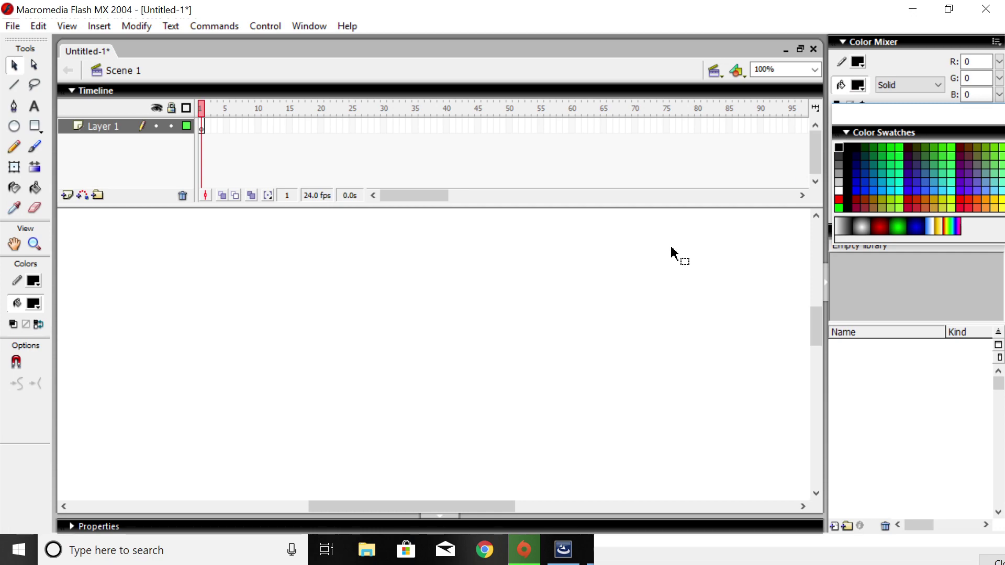
{"action": "left_click", "coordinate": [40, 144]}
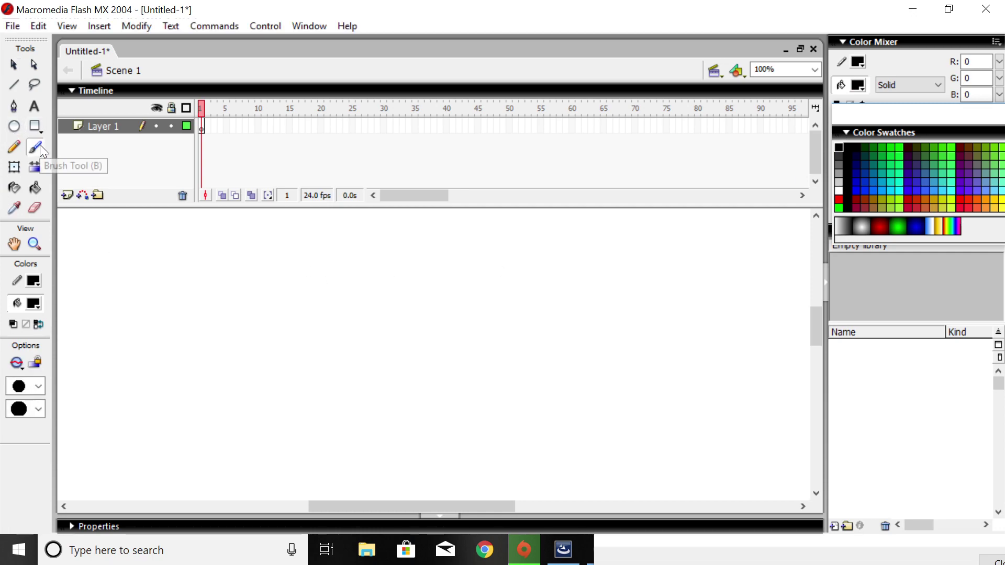
{"action": "left_click", "coordinate": [41, 385]}
{"action": "left_click", "coordinate": [17, 288]}
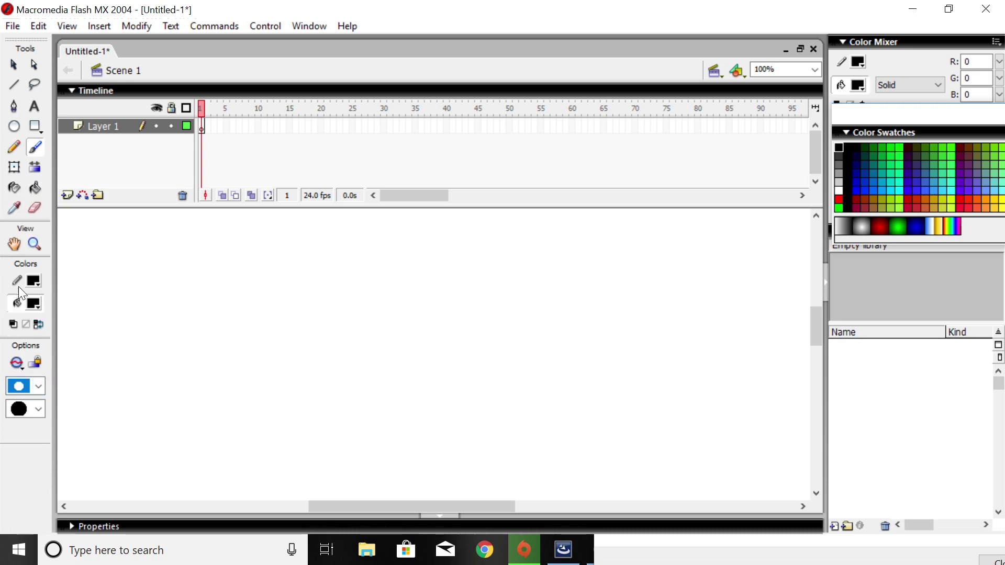
{"action": "left_click", "coordinate": [42, 414]}
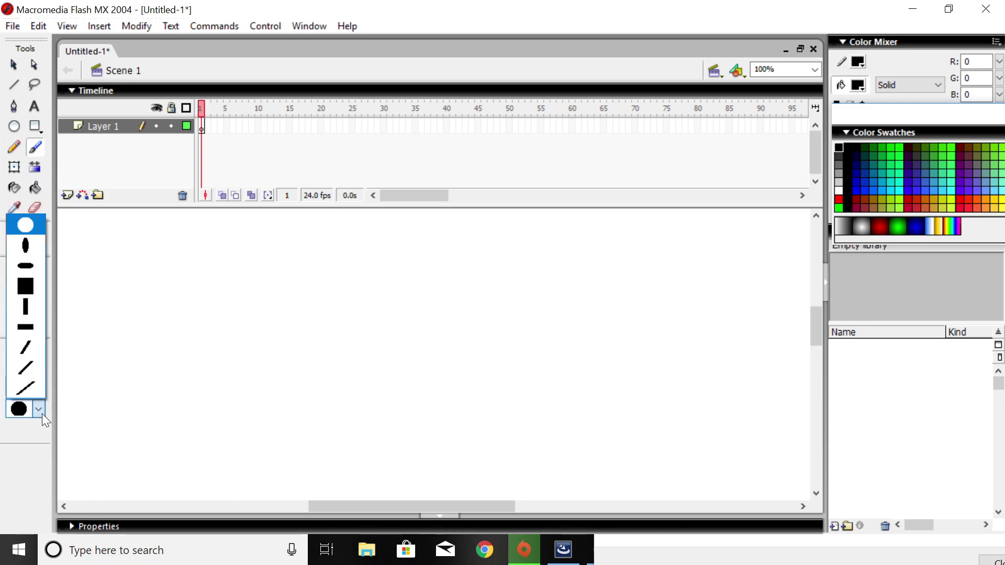
{"action": "left_click", "coordinate": [21, 266]}
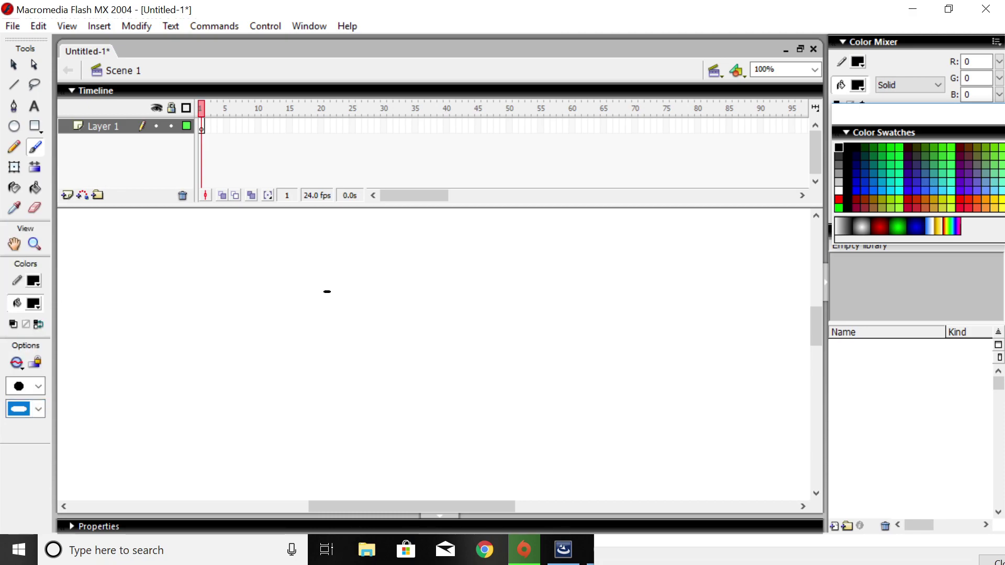
{"action": "mouse_move", "coordinate": [327, 292]}
{"action": "left_mouse_down"}
{"action": "mouse_move", "coordinate": [354, 321]}
{"action": "mouse_move", "coordinate": [364, 368]}
{"action": "mouse_move", "coordinate": [341, 417]}
{"action": "mouse_move", "coordinate": [318, 432]}
{"action": "mouse_move", "coordinate": [273, 433]}
{"action": "mouse_move", "coordinate": [209, 399]}
{"action": "left_mouse_up"}
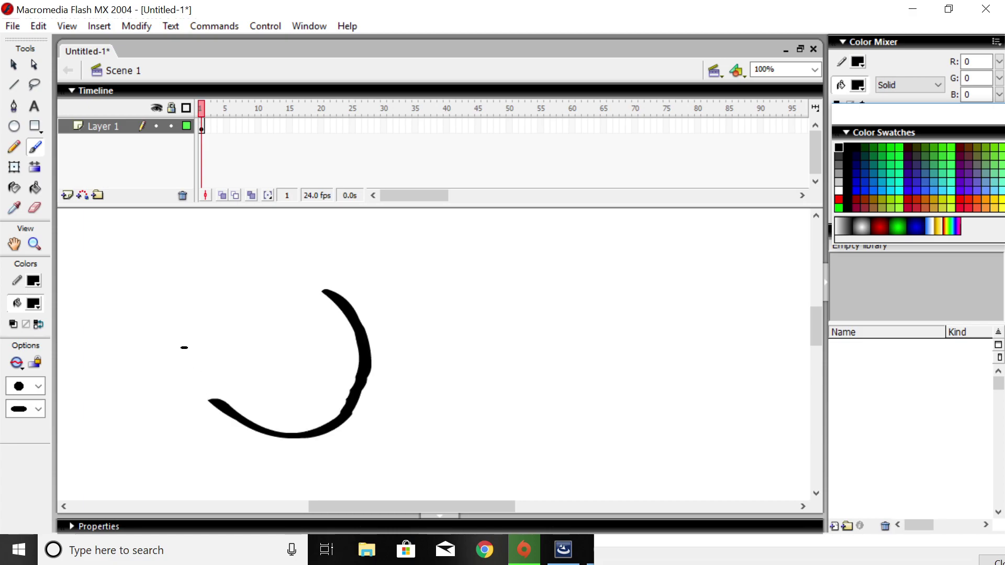
Step: Undo the curved test stroke and paint a pointed eye outline with a black-filled iris and a small white highlight
{"action": "key", "text": "ctrl+z"}
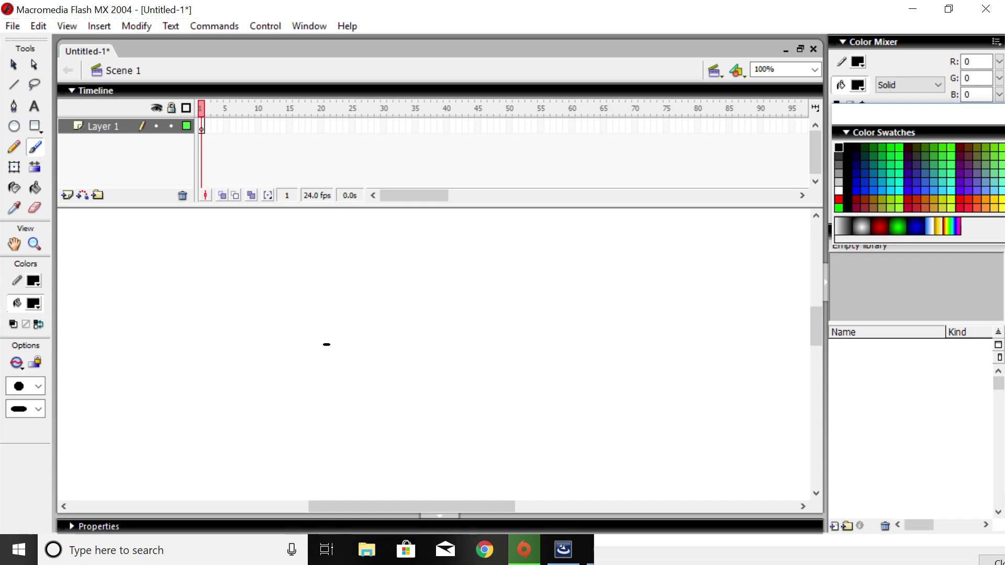
{"action": "mouse_move", "coordinate": [318, 304]}
{"action": "left_mouse_down"}
{"action": "mouse_move", "coordinate": [223, 322]}
{"action": "mouse_move", "coordinate": [247, 341]}
{"action": "mouse_move", "coordinate": [302, 356]}
{"action": "left_mouse_up"}
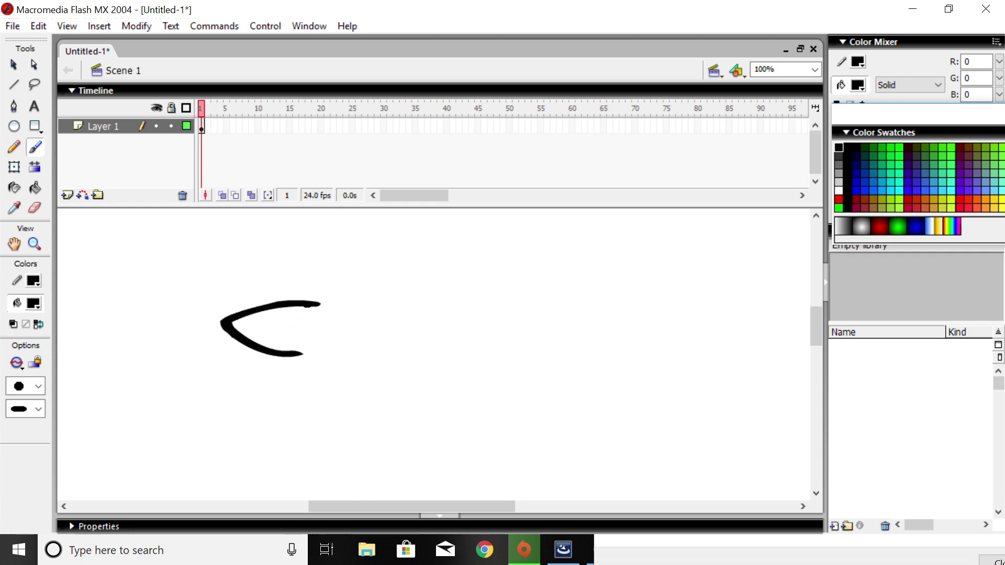
{"action": "mouse_move", "coordinate": [309, 305]}
{"action": "left_mouse_down"}
{"action": "mouse_move", "coordinate": [323, 347]}
{"action": "mouse_move", "coordinate": [299, 357]}
{"action": "left_mouse_up"}
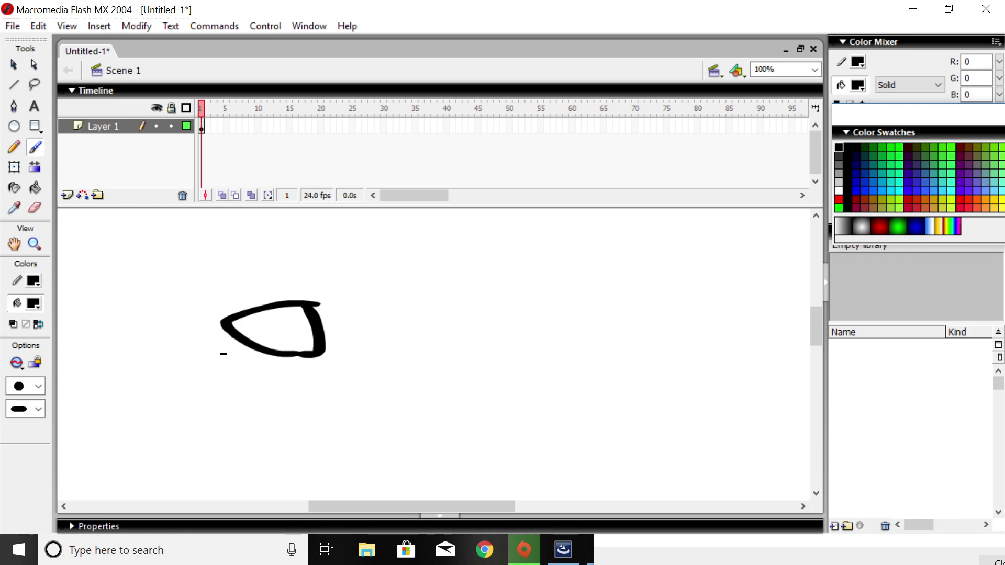
{"action": "key", "text": "ctrl+z"}
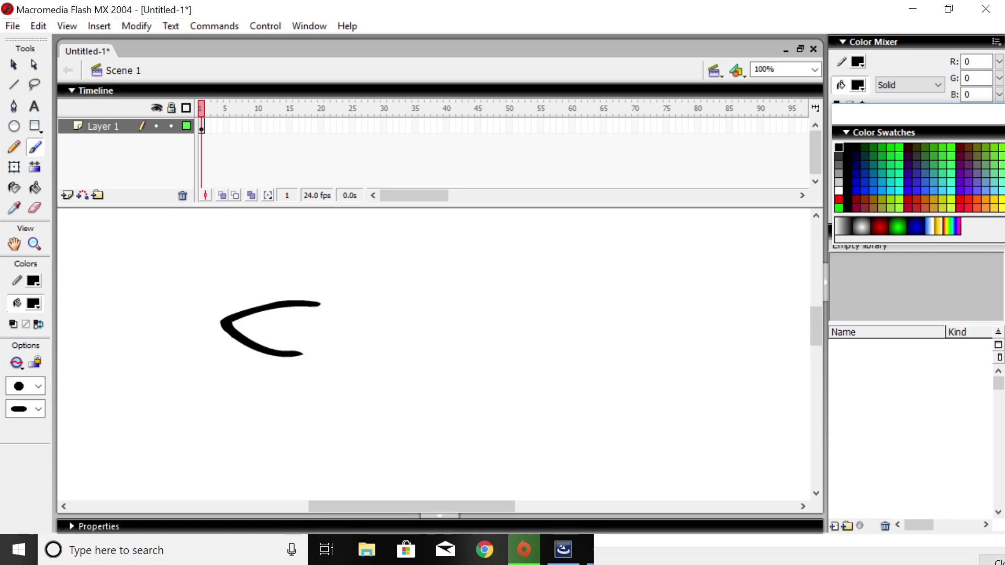
{"action": "mouse_move", "coordinate": [310, 305]}
{"action": "left_mouse_down"}
{"action": "mouse_move", "coordinate": [321, 314]}
{"action": "mouse_move", "coordinate": [300, 356]}
{"action": "left_mouse_up"}
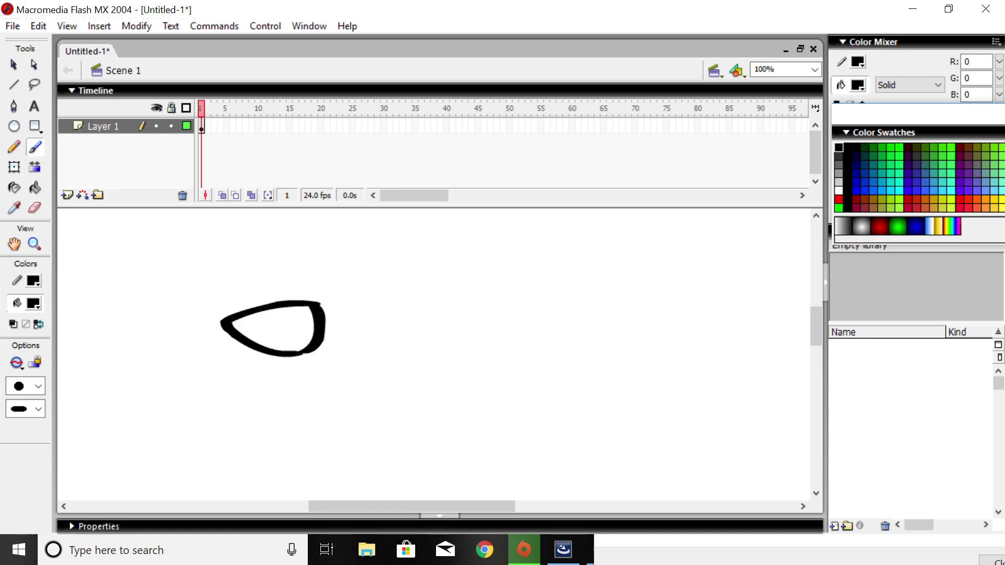
{"action": "mouse_move", "coordinate": [303, 307]}
{"action": "left_mouse_down"}
{"action": "mouse_move", "coordinate": [283, 317]}
{"action": "mouse_move", "coordinate": [277, 345]}
{"action": "mouse_move", "coordinate": [292, 350]}
{"action": "left_mouse_up"}
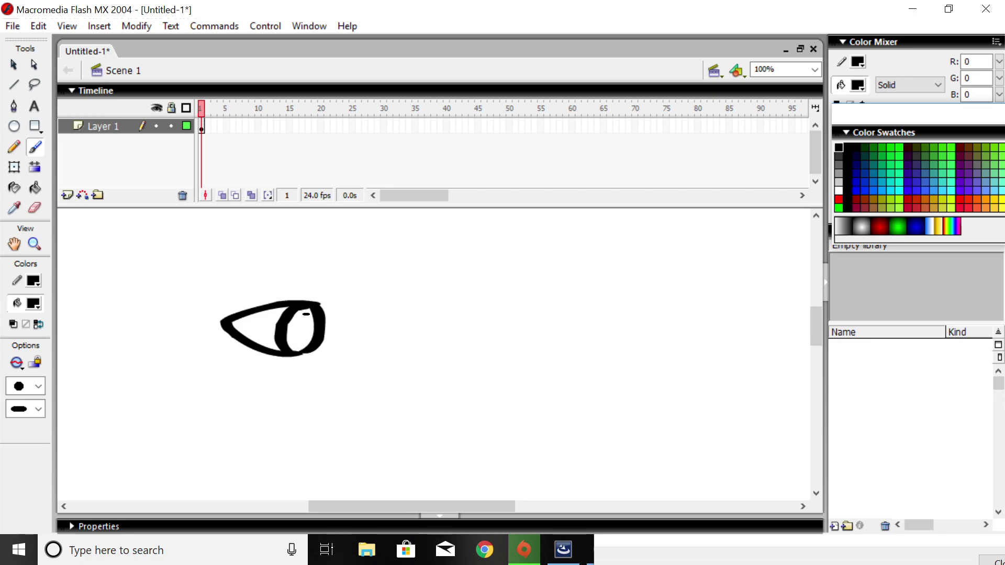
{"action": "mouse_move", "coordinate": [311, 312]}
{"action": "left_mouse_down"}
{"action": "mouse_move", "coordinate": [291, 331]}
{"action": "mouse_move", "coordinate": [297, 346]}
{"action": "left_mouse_up"}
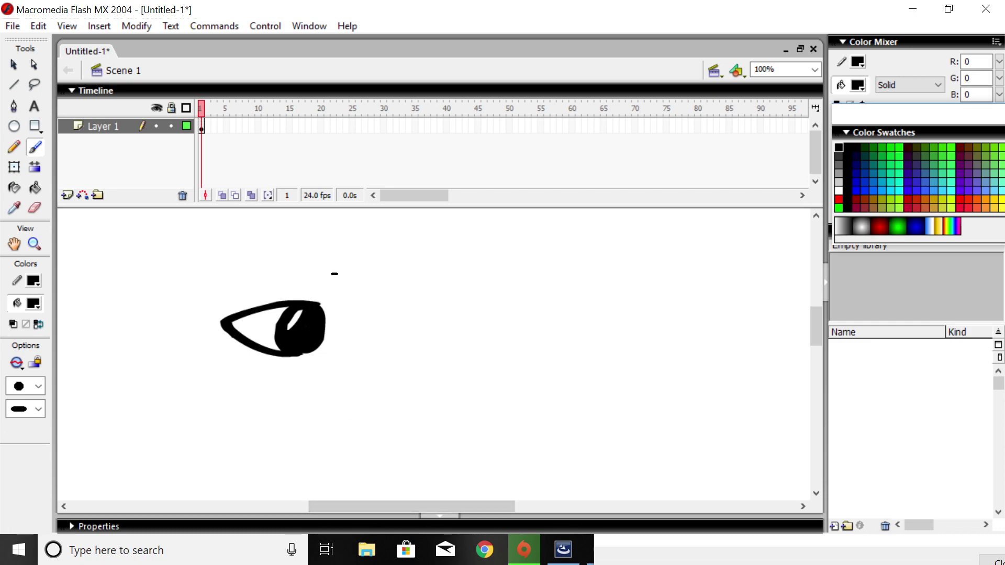
Step: Paint a thin slanted eyebrow above the eye and the profile line from the forehead down to the underside of the nose
{"action": "mouse_move", "coordinate": [339, 273]}
{"action": "left_mouse_down"}
{"action": "mouse_move", "coordinate": [296, 269]}
{"action": "mouse_move", "coordinate": [212, 300]}
{"action": "left_mouse_up"}
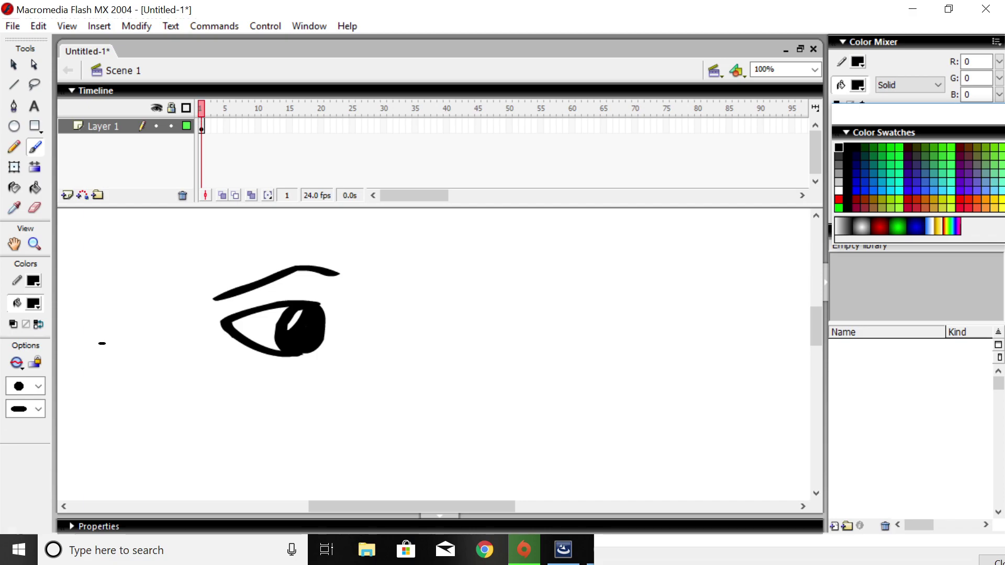
{"action": "key", "text": "ctrl+z"}
{"action": "key", "text": "ctrl+z"}
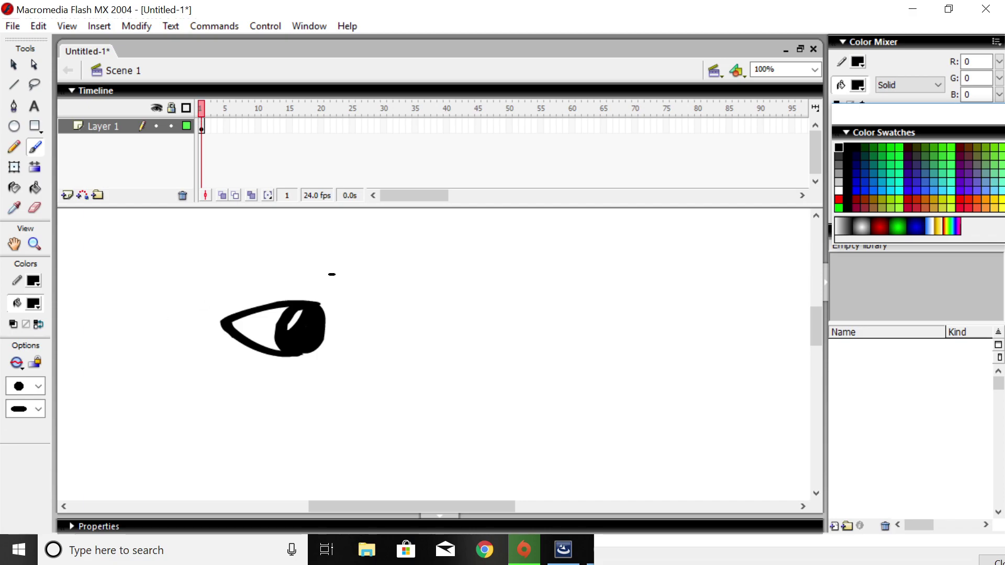
{"action": "left_click_drag", "start_coordinate": [334, 274], "coordinate": [238, 292]}
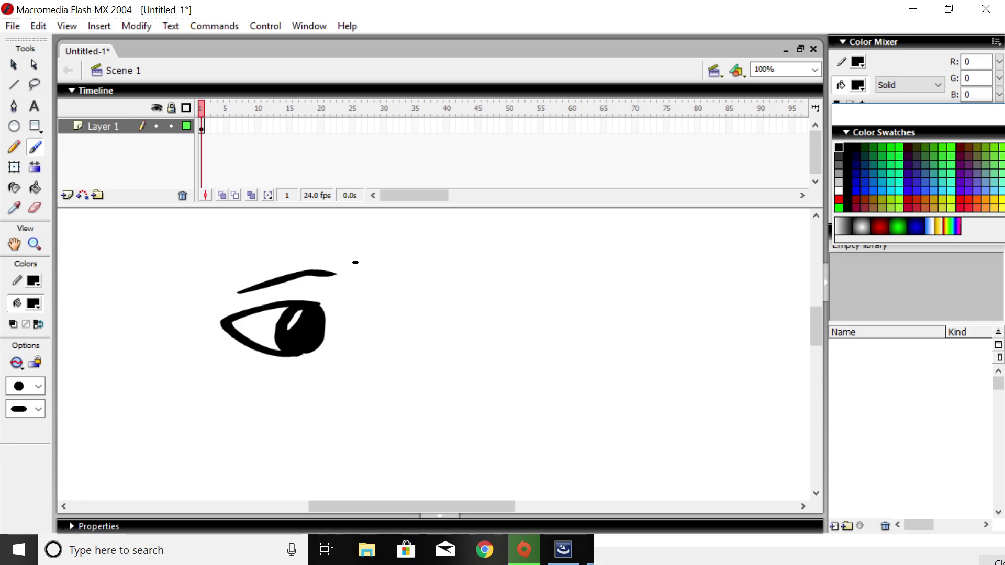
{"action": "mouse_move", "coordinate": [355, 262]}
{"action": "left_mouse_down"}
{"action": "mouse_move", "coordinate": [367, 297]}
{"action": "mouse_move", "coordinate": [357, 367]}
{"action": "mouse_move", "coordinate": [397, 437]}
{"action": "mouse_move", "coordinate": [361, 461]}
{"action": "mouse_move", "coordinate": [330, 460]}
{"action": "left_mouse_up"}
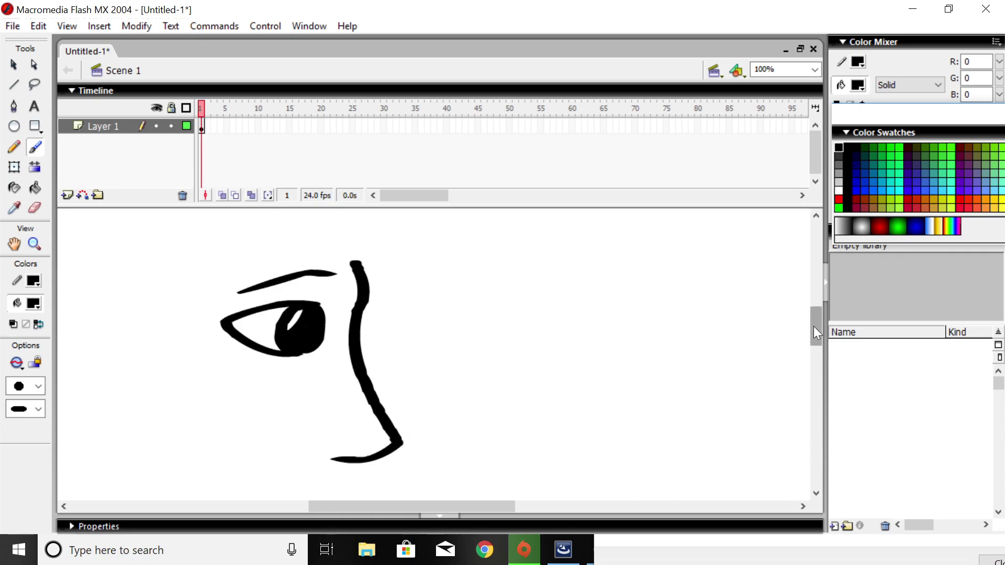
{"action": "left_click_drag", "start_coordinate": [817, 327], "coordinate": [817, 342]}
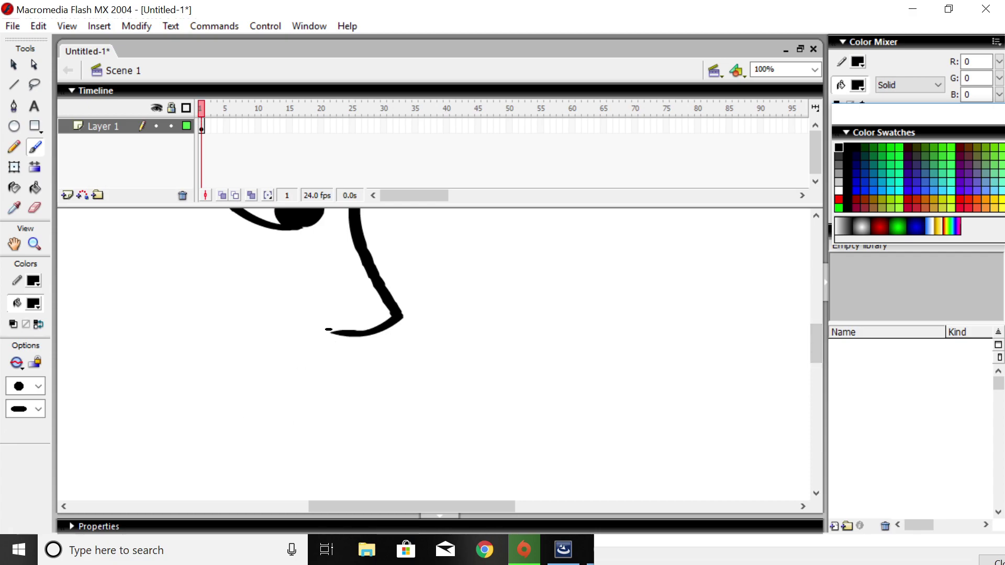
{"action": "mouse_move", "coordinate": [329, 330]}
{"action": "left_mouse_down"}
{"action": "mouse_move", "coordinate": [354, 379]}
{"action": "mouse_move", "coordinate": [344, 388]}
{"action": "mouse_move", "coordinate": [209, 382]}
{"action": "left_mouse_up"}
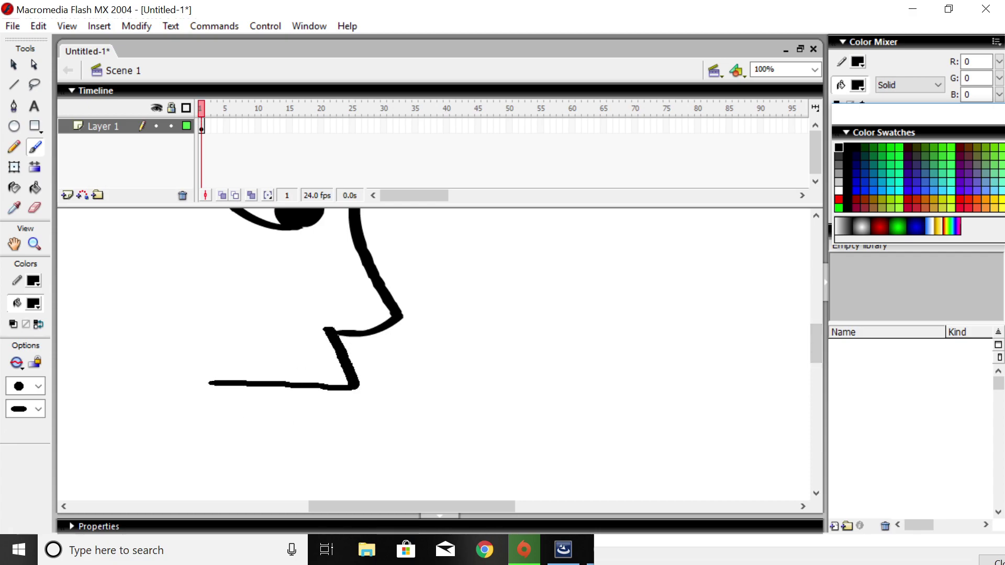
{"action": "mouse_move", "coordinate": [346, 388]}
{"action": "left_mouse_down"}
{"action": "mouse_move", "coordinate": [279, 444]}
{"action": "mouse_move", "coordinate": [211, 450]}
{"action": "mouse_move", "coordinate": [92, 416]}
{"action": "left_mouse_up"}
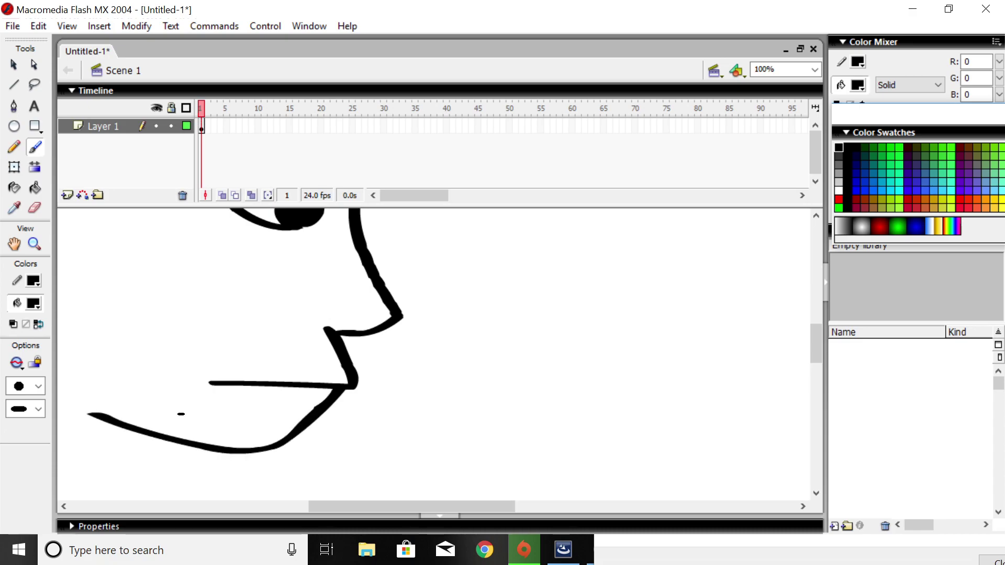
Step: Paint the upper lip and mouth line under the nose, and a curved chin and jawline below them
{"action": "mouse_move", "coordinate": [815, 350]}
{"action": "left_mouse_down"}
{"action": "mouse_move", "coordinate": [813, 329]}
{"action": "mouse_move", "coordinate": [816, 343]}
{"action": "left_mouse_up"}
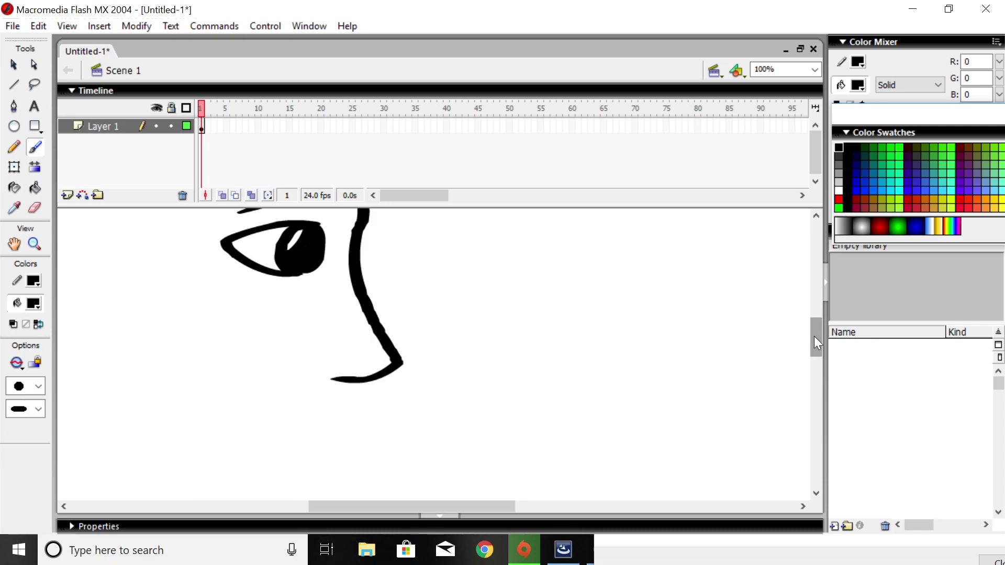
{"action": "mouse_move", "coordinate": [336, 382]}
{"action": "left_mouse_down"}
{"action": "mouse_move", "coordinate": [364, 409]}
{"action": "mouse_move", "coordinate": [267, 399]}
{"action": "left_mouse_up"}
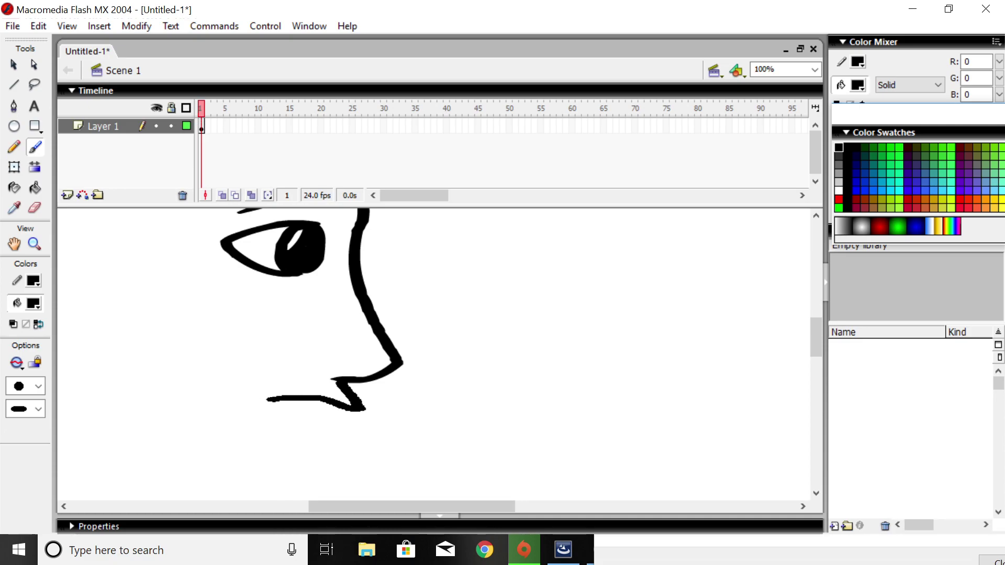
{"action": "mouse_move", "coordinate": [348, 411]}
{"action": "left_mouse_down"}
{"action": "mouse_move", "coordinate": [320, 439]}
{"action": "mouse_move", "coordinate": [231, 441]}
{"action": "mouse_move", "coordinate": [145, 405]}
{"action": "left_mouse_up"}
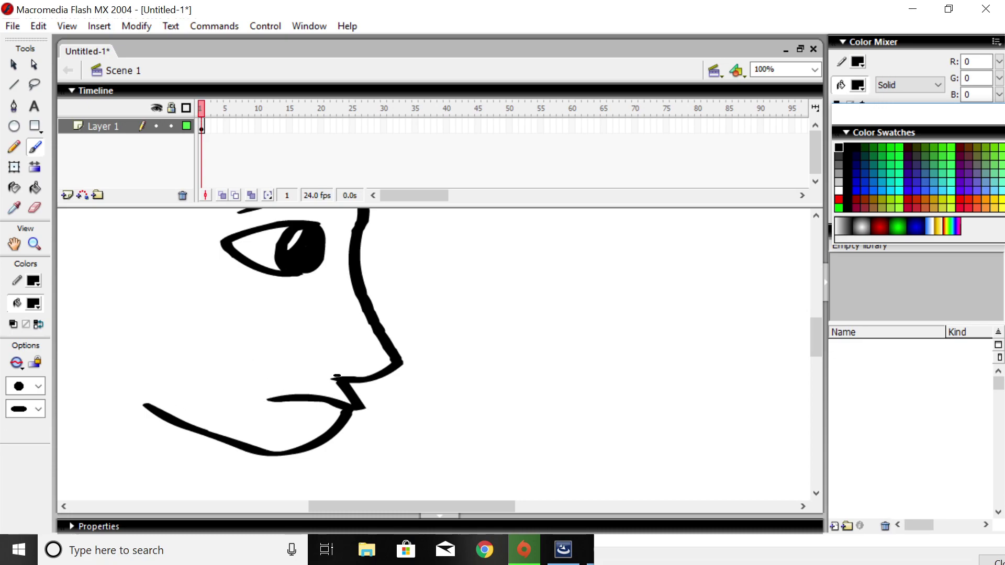
{"action": "mouse_move", "coordinate": [336, 375]}
{"action": "left_mouse_down"}
{"action": "mouse_move", "coordinate": [391, 358]}
{"action": "mouse_move", "coordinate": [364, 375]}
{"action": "mouse_move", "coordinate": [346, 378]}
{"action": "mouse_move", "coordinate": [383, 366]}
{"action": "mouse_move", "coordinate": [333, 374]}
{"action": "left_mouse_up"}
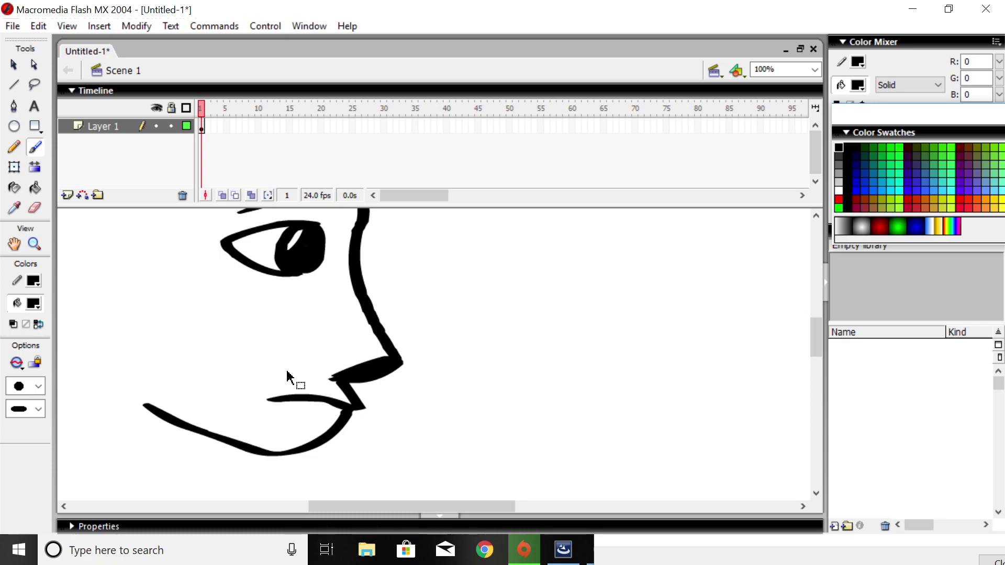
{"action": "key", "text": "ctrl+z"}
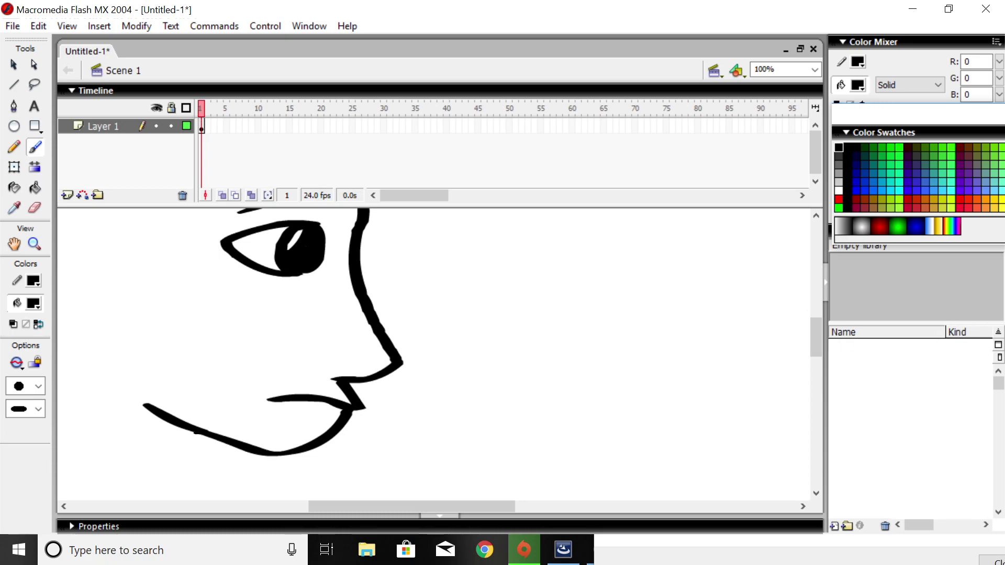
Step: Paint the neck and curved collar below the jaw, and the outer hair outline from the forehead around the back of the head
{"action": "mouse_move", "coordinate": [192, 431]}
{"action": "left_mouse_down"}
{"action": "mouse_move", "coordinate": [178, 448]}
{"action": "mouse_move", "coordinate": [193, 485]}
{"action": "mouse_move", "coordinate": [151, 484]}
{"action": "mouse_move", "coordinate": [98, 461]}
{"action": "mouse_move", "coordinate": [63, 416]}
{"action": "mouse_move", "coordinate": [96, 368]}
{"action": "left_mouse_up"}
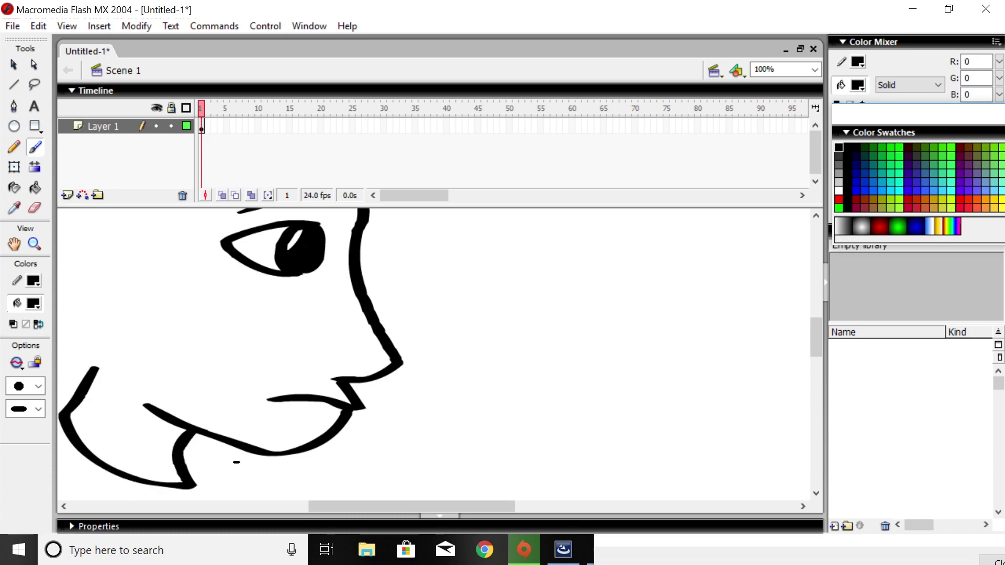
{"action": "left_click_drag", "start_coordinate": [375, 507], "coordinate": [347, 507]}
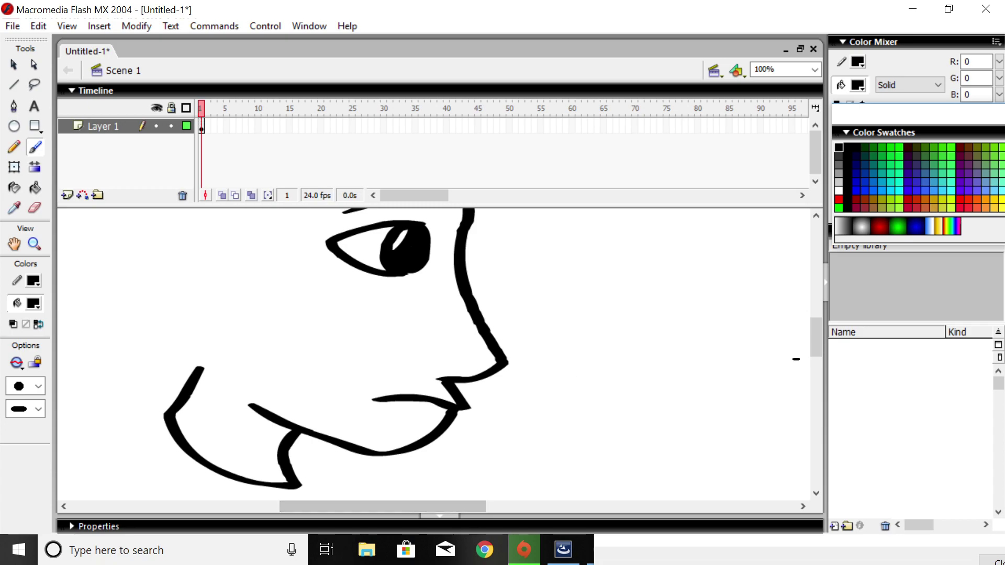
{"action": "left_click_drag", "start_coordinate": [818, 346], "coordinate": [815, 331]}
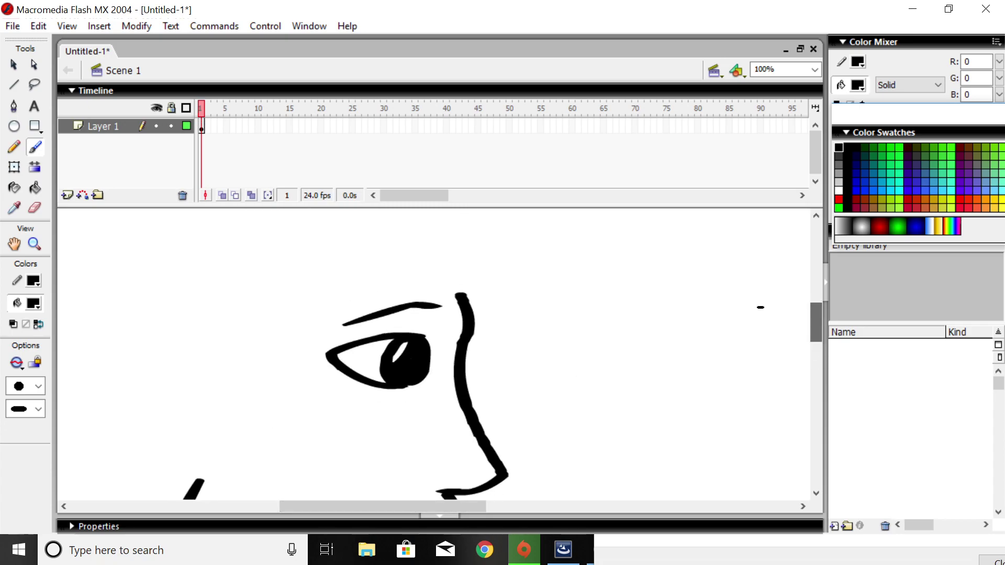
{"action": "mouse_move", "coordinate": [468, 301]}
{"action": "left_mouse_down"}
{"action": "mouse_move", "coordinate": [472, 233]}
{"action": "mouse_move", "coordinate": [438, 217]}
{"action": "mouse_move", "coordinate": [354, 206]}
{"action": "mouse_move", "coordinate": [373, 227]}
{"action": "mouse_move", "coordinate": [274, 221]}
{"action": "mouse_move", "coordinate": [125, 261]}
{"action": "mouse_move", "coordinate": [124, 333]}
{"action": "mouse_move", "coordinate": [156, 453]}
{"action": "mouse_move", "coordinate": [122, 485]}
{"action": "mouse_move", "coordinate": [183, 503]}
{"action": "left_mouse_up"}
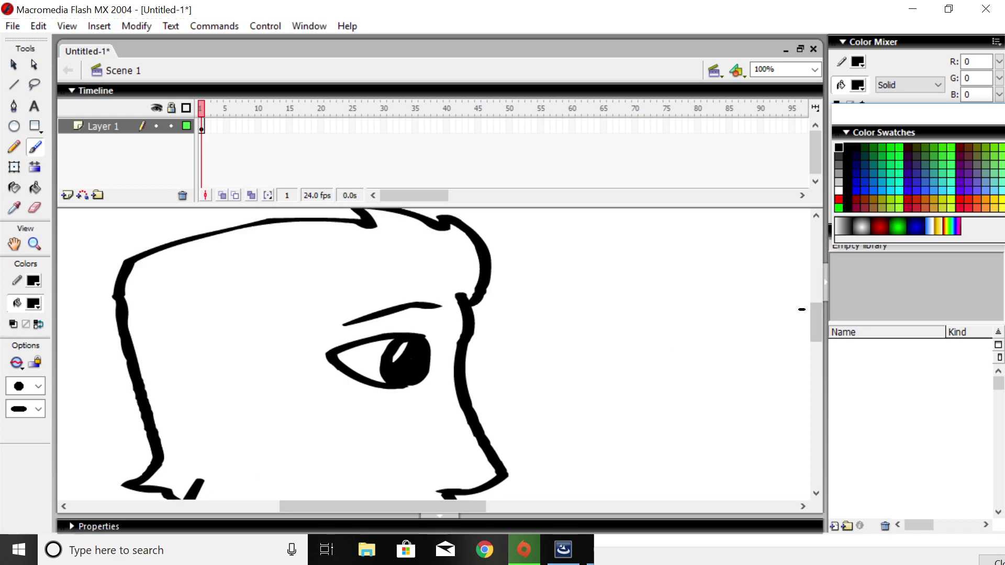
Step: Paint the ear and the inner hairline with sideburn and jagged fringe, joining the hair to the back of the neck
{"action": "left_click_drag", "start_coordinate": [812, 315], "coordinate": [818, 323]}
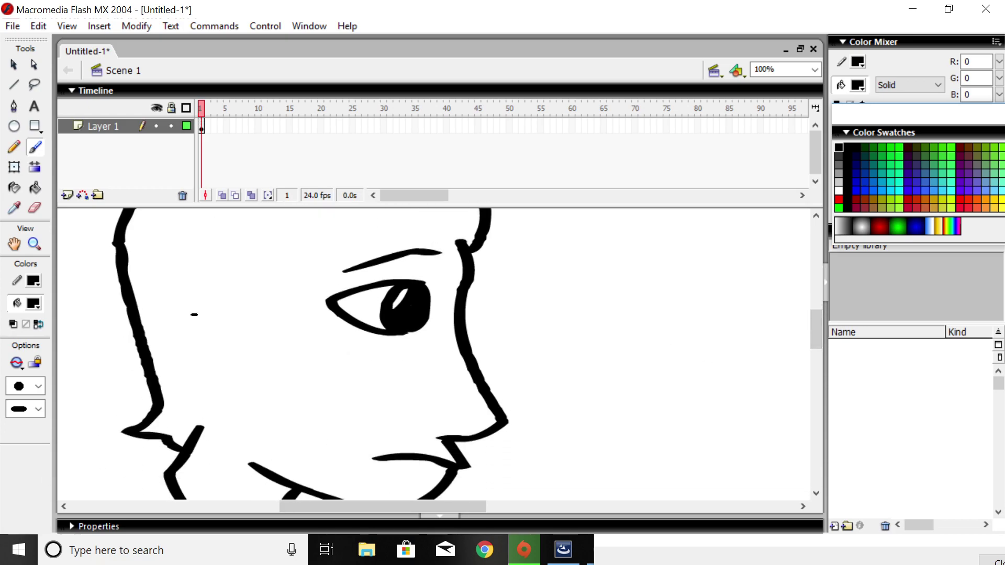
{"action": "mouse_move", "coordinate": [242, 331]}
{"action": "left_mouse_down"}
{"action": "mouse_move", "coordinate": [230, 320]}
{"action": "mouse_move", "coordinate": [205, 330]}
{"action": "mouse_move", "coordinate": [219, 364]}
{"action": "mouse_move", "coordinate": [242, 365]}
{"action": "left_mouse_up"}
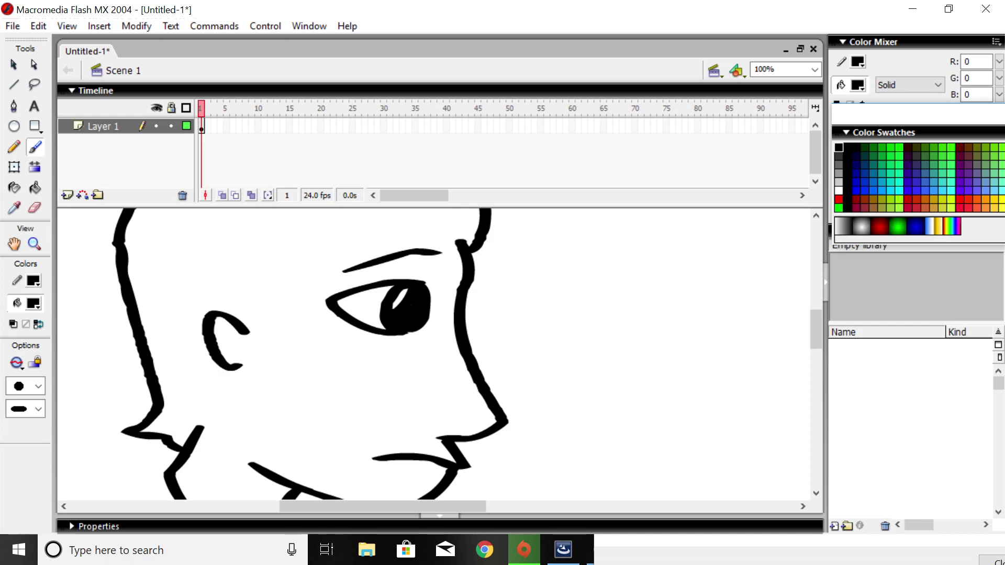
{"action": "mouse_move", "coordinate": [238, 318]}
{"action": "left_mouse_down"}
{"action": "mouse_move", "coordinate": [250, 312]}
{"action": "mouse_move", "coordinate": [257, 337]}
{"action": "mouse_move", "coordinate": [229, 408]}
{"action": "mouse_move", "coordinate": [287, 429]}
{"action": "mouse_move", "coordinate": [290, 367]}
{"action": "mouse_move", "coordinate": [273, 301]}
{"action": "mouse_move", "coordinate": [283, 310]}
{"action": "mouse_move", "coordinate": [291, 295]}
{"action": "mouse_move", "coordinate": [288, 247]}
{"action": "left_mouse_up"}
{"action": "mouse_move", "coordinate": [300, 281]}
{"action": "left_mouse_down"}
{"action": "mouse_move", "coordinate": [339, 255]}
{"action": "mouse_move", "coordinate": [342, 231]}
{"action": "mouse_move", "coordinate": [384, 252]}
{"action": "mouse_move", "coordinate": [414, 211]}
{"action": "mouse_move", "coordinate": [407, 234]}
{"action": "mouse_move", "coordinate": [444, 253]}
{"action": "mouse_move", "coordinate": [450, 216]}
{"action": "left_mouse_up"}
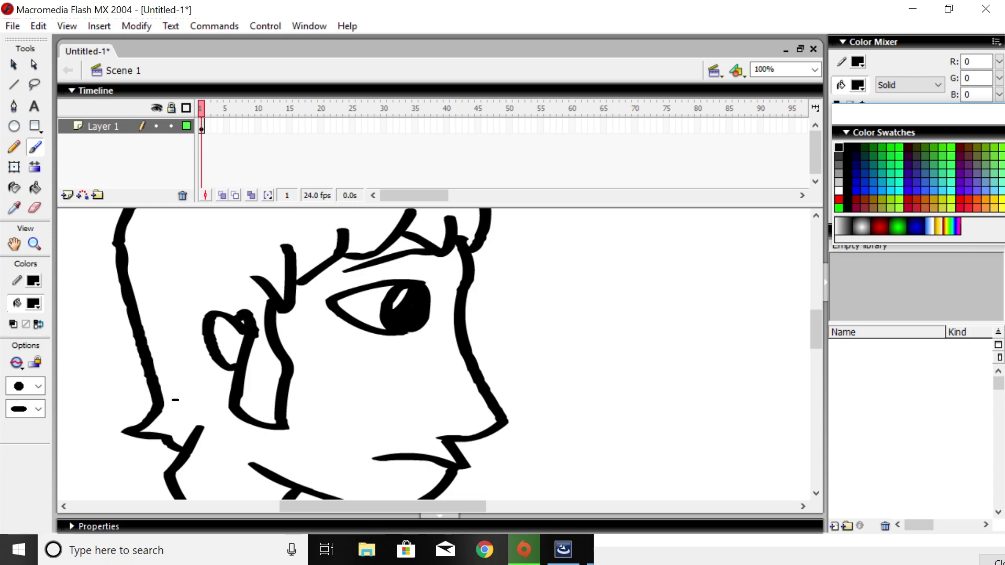
{"action": "left_click_drag", "start_coordinate": [228, 410], "coordinate": [176, 425]}
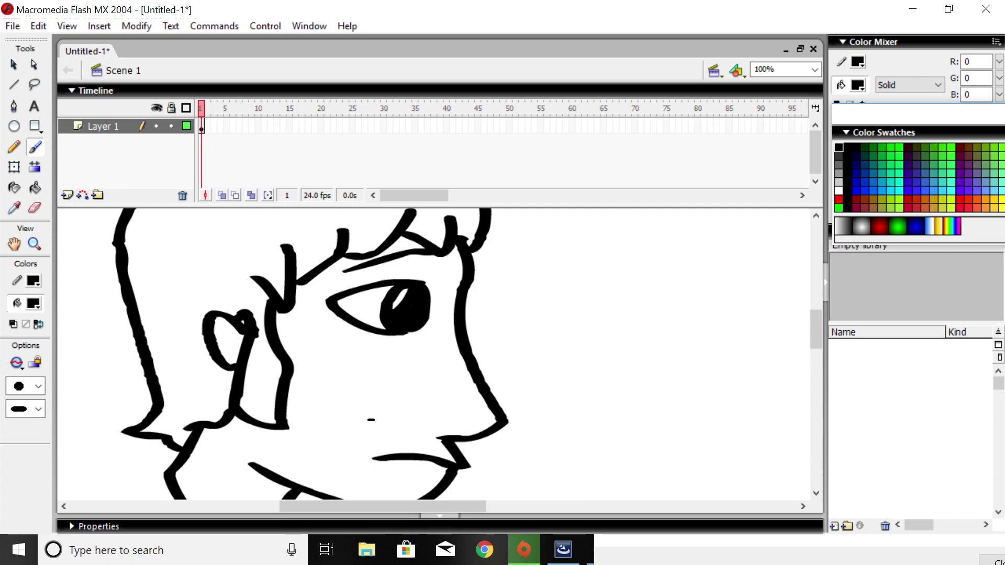
Step: Paint the shoulder and short sleeve outline extending from the collar, with a small crease inside the sleeve and folds at the armpit
{"action": "left_click_drag", "start_coordinate": [819, 332], "coordinate": [828, 362]}
{"action": "mouse_move", "coordinate": [404, 516]}
{"action": "left_mouse_down"}
{"action": "mouse_move", "coordinate": [399, 505]}
{"action": "mouse_move", "coordinate": [325, 516]}
{"action": "left_mouse_up"}
{"action": "mouse_move", "coordinate": [337, 367]}
{"action": "left_mouse_down"}
{"action": "mouse_move", "coordinate": [262, 358]}
{"action": "mouse_move", "coordinate": [219, 340]}
{"action": "mouse_move", "coordinate": [297, 283]}
{"action": "mouse_move", "coordinate": [427, 251]}
{"action": "left_mouse_up"}
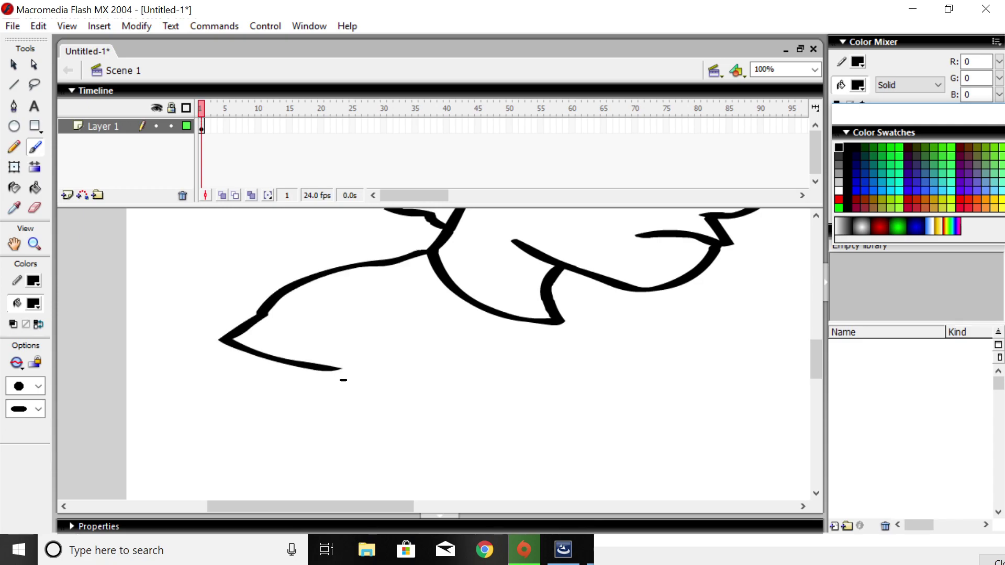
{"action": "mouse_move", "coordinate": [344, 369]}
{"action": "left_mouse_down"}
{"action": "mouse_move", "coordinate": [372, 338]}
{"action": "mouse_move", "coordinate": [396, 336]}
{"action": "mouse_move", "coordinate": [376, 332]}
{"action": "left_mouse_up"}
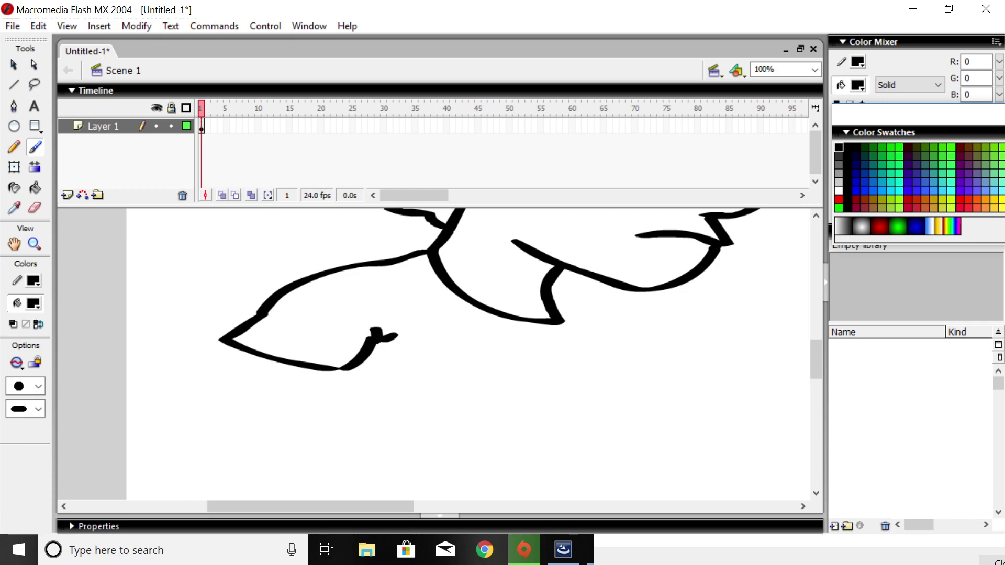
{"action": "left_click_drag", "start_coordinate": [293, 319], "coordinate": [324, 328]}
{"action": "left_click_drag", "start_coordinate": [337, 370], "coordinate": [337, 371]}
Step: Paint both sides of the upper arm below the sleeve, join the inner side to the sleeve hem, and add a short vertical muscle line
{"action": "mouse_move", "coordinate": [244, 349]}
{"action": "left_mouse_down"}
{"action": "mouse_move", "coordinate": [211, 363]}
{"action": "mouse_move", "coordinate": [212, 397]}
{"action": "mouse_move", "coordinate": [239, 474]}
{"action": "left_mouse_up"}
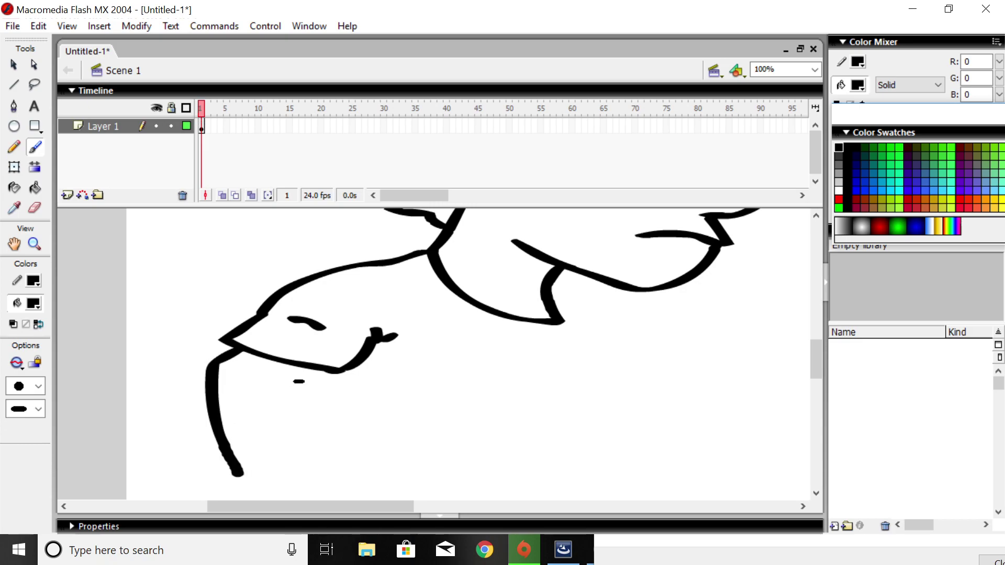
{"action": "left_click_drag", "start_coordinate": [299, 382], "coordinate": [296, 479]}
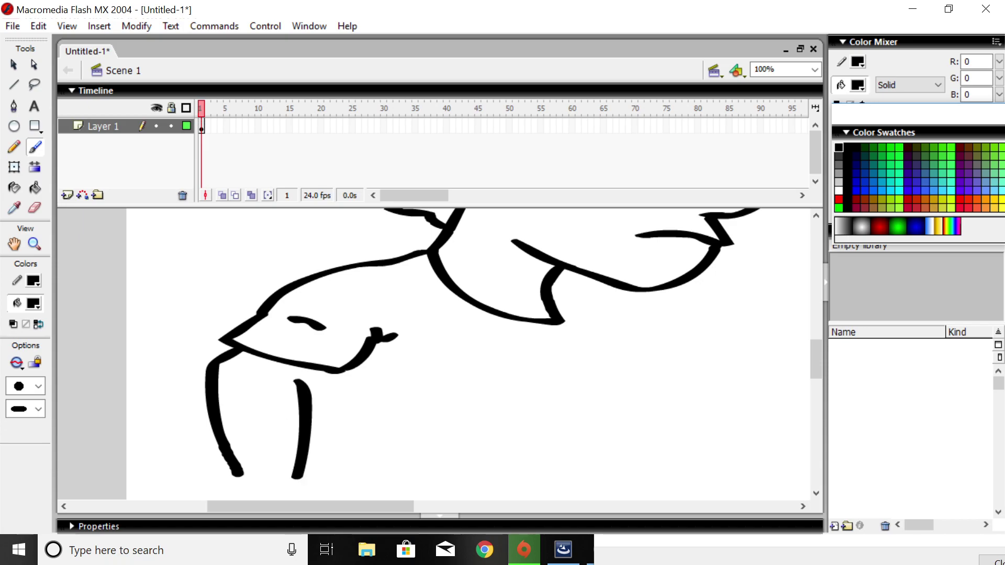
{"action": "left_click_drag", "start_coordinate": [297, 384], "coordinate": [315, 372]}
{"action": "key", "text": "ctrl+z"}
{"action": "left_click_drag", "start_coordinate": [340, 373], "coordinate": [309, 388]}
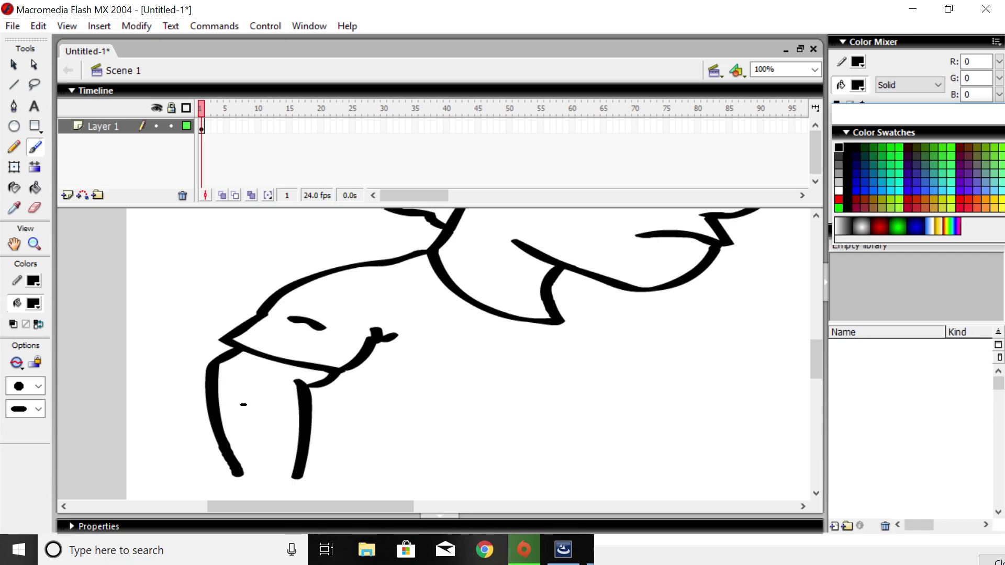
{"action": "left_click_drag", "start_coordinate": [251, 415], "coordinate": [255, 448]}
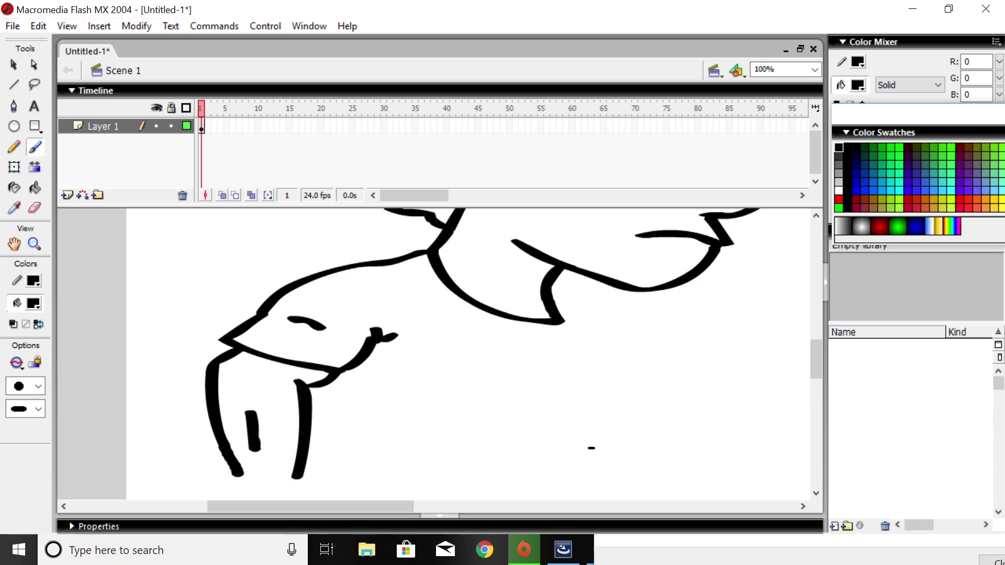
{"action": "key", "text": "ctrl+z"}
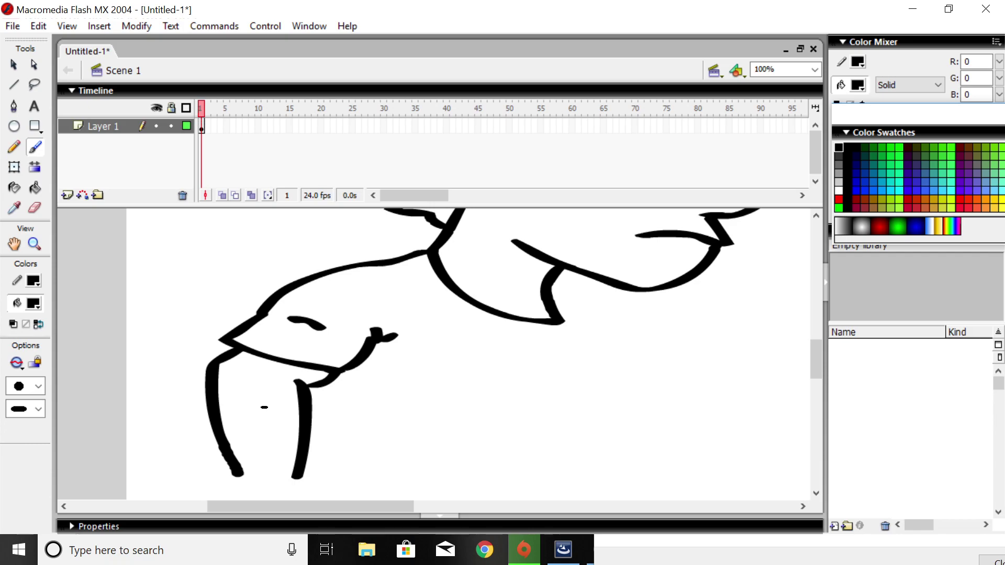
{"action": "left_click_drag", "start_coordinate": [262, 406], "coordinate": [264, 453]}
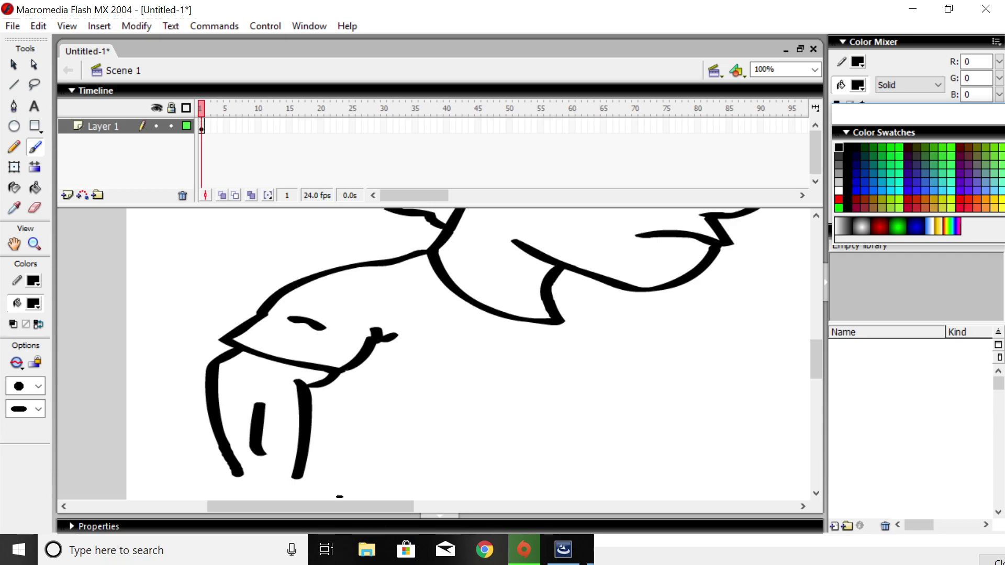
Step: Paint the closed hand outline below the near arm, joining both arm lines, and add a short finger crease inside it
{"action": "mouse_move", "coordinate": [351, 506]}
{"action": "left_mouse_down"}
{"action": "mouse_move", "coordinate": [333, 506]}
{"action": "mouse_move", "coordinate": [376, 506]}
{"action": "left_mouse_up"}
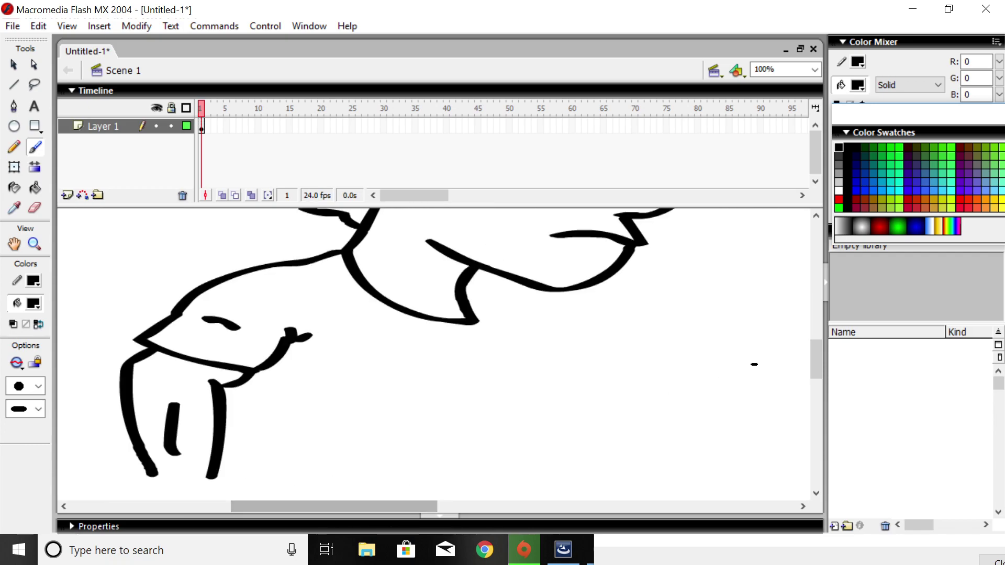
{"action": "scroll", "coordinate": [822, 380], "scroll_direction": "down", "scroll_amount": 3}
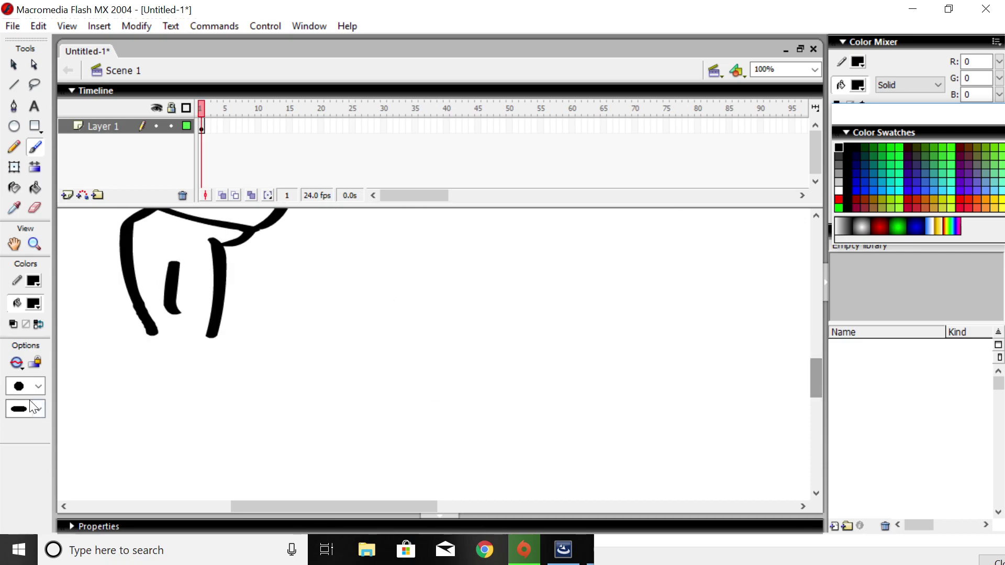
{"action": "mouse_move", "coordinate": [214, 338]}
{"action": "left_mouse_down"}
{"action": "mouse_move", "coordinate": [243, 385]}
{"action": "mouse_move", "coordinate": [224, 396]}
{"action": "mouse_move", "coordinate": [227, 417]}
{"action": "mouse_move", "coordinate": [204, 420]}
{"action": "mouse_move", "coordinate": [135, 392]}
{"action": "mouse_move", "coordinate": [150, 332]}
{"action": "left_mouse_up"}
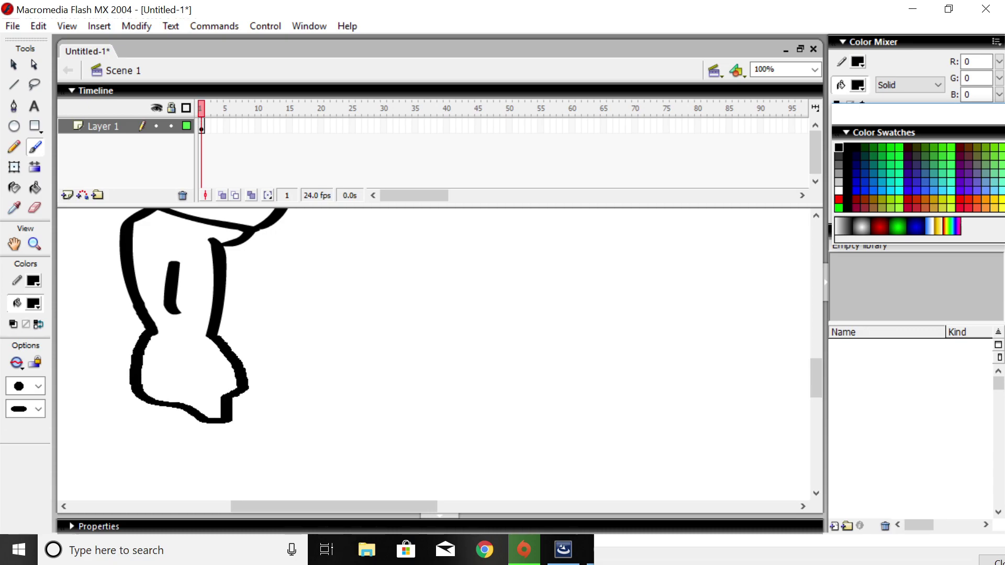
{"action": "mouse_move", "coordinate": [215, 380]}
{"action": "left_mouse_down"}
{"action": "mouse_move", "coordinate": [225, 380]}
{"action": "mouse_move", "coordinate": [207, 388]}
{"action": "left_mouse_up"}
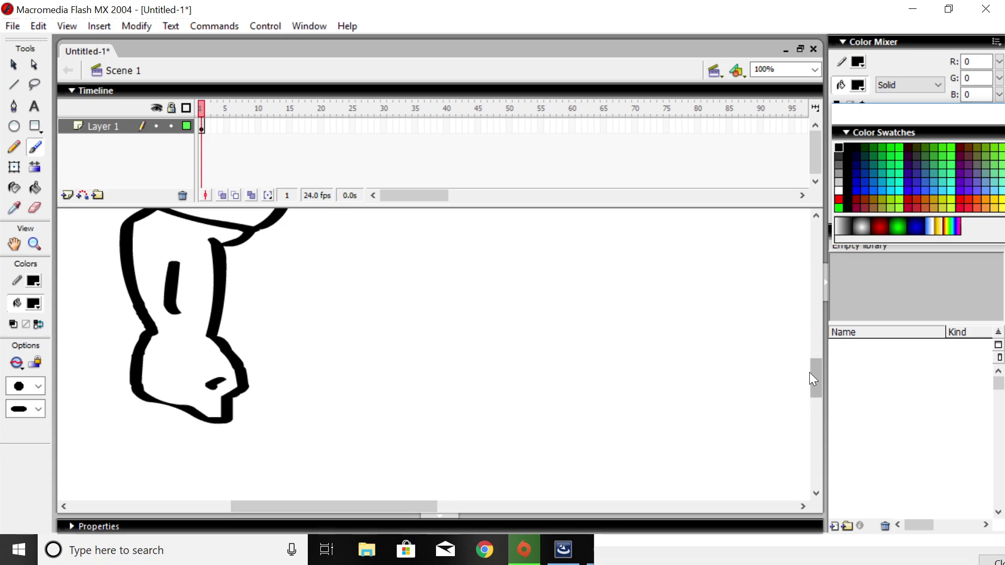
Step: Paint the front and back lines of the upper torso, with a chest line and a small fold mark across the shirt
{"action": "mouse_move", "coordinate": [818, 373]}
{"action": "left_mouse_down"}
{"action": "mouse_move", "coordinate": [813, 340]}
{"action": "mouse_move", "coordinate": [818, 354]}
{"action": "left_mouse_up"}
{"action": "mouse_move", "coordinate": [466, 297]}
{"action": "left_mouse_down"}
{"action": "mouse_move", "coordinate": [548, 337]}
{"action": "mouse_move", "coordinate": [522, 413]}
{"action": "mouse_move", "coordinate": [502, 437]}
{"action": "mouse_move", "coordinate": [500, 483]}
{"action": "left_mouse_up"}
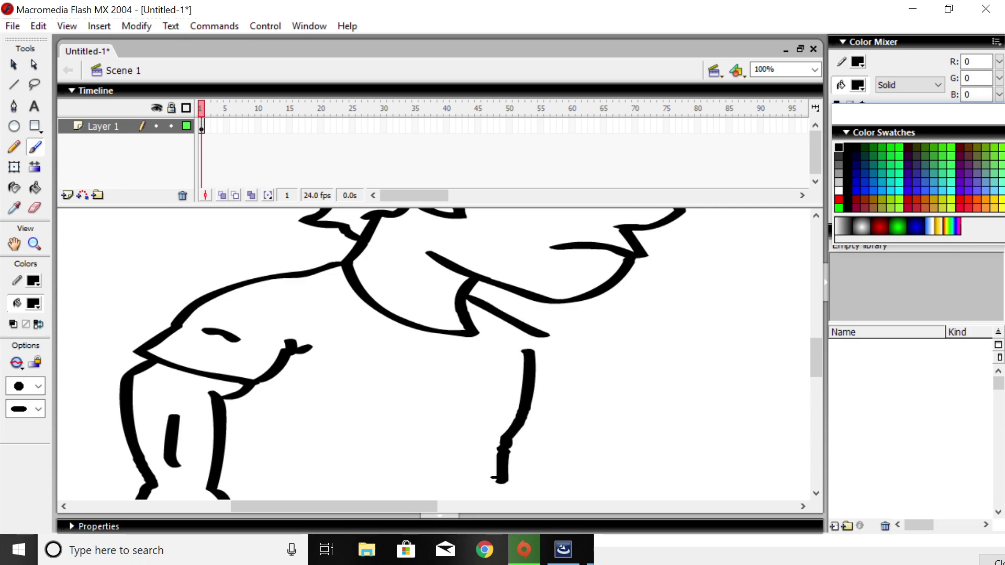
{"action": "key", "text": "ctrl+z"}
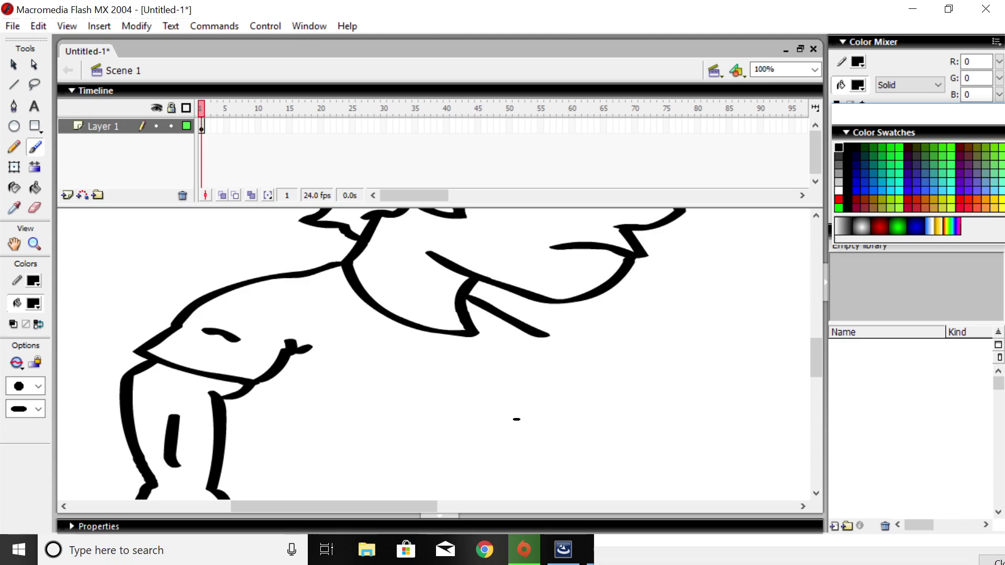
{"action": "mouse_move", "coordinate": [545, 374]}
{"action": "left_mouse_down"}
{"action": "mouse_move", "coordinate": [533, 431]}
{"action": "mouse_move", "coordinate": [499, 502]}
{"action": "left_mouse_up"}
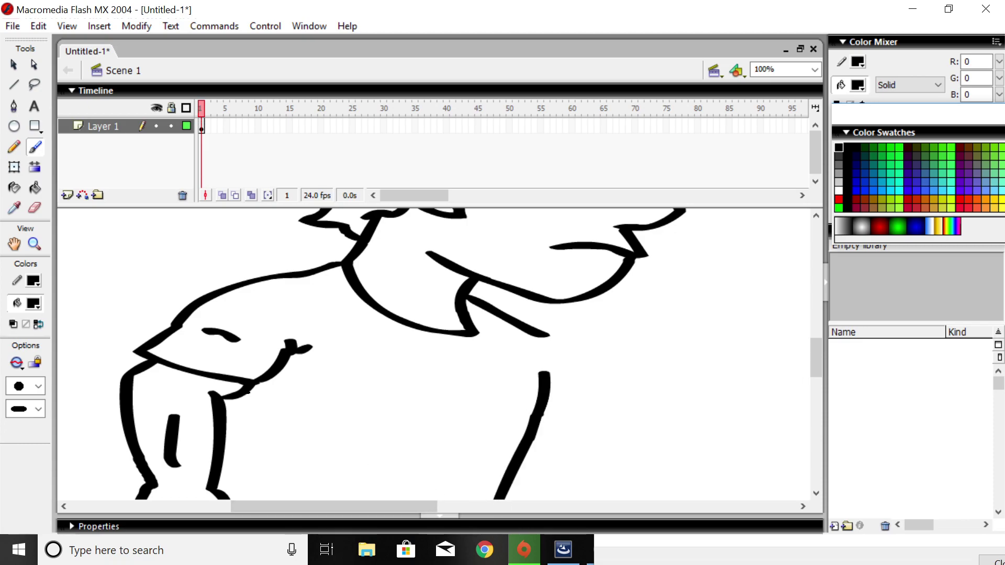
{"action": "mouse_move", "coordinate": [248, 393]}
{"action": "left_mouse_down"}
{"action": "mouse_move", "coordinate": [265, 423]}
{"action": "mouse_move", "coordinate": [256, 500]}
{"action": "left_mouse_up"}
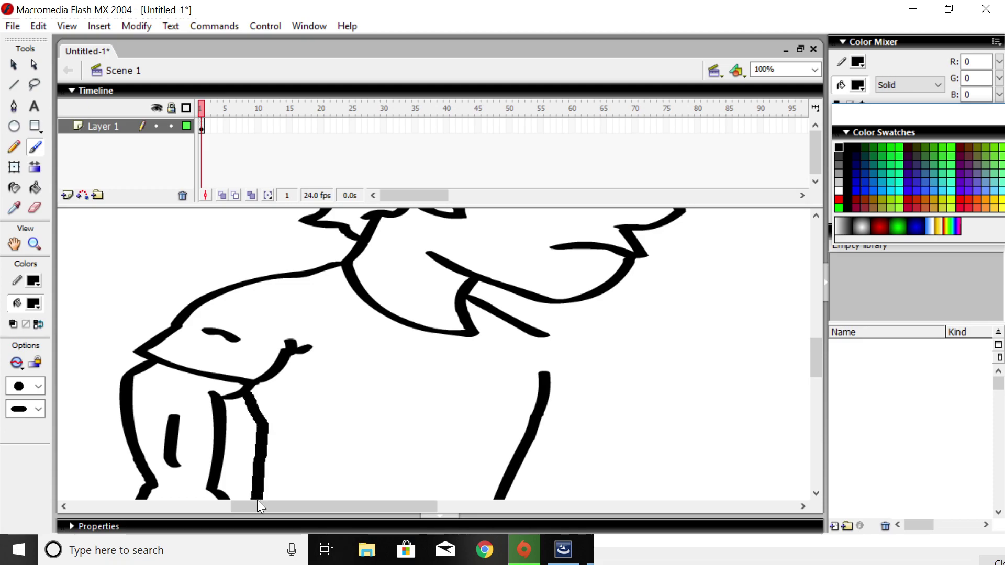
{"action": "left_click_drag", "start_coordinate": [352, 444], "coordinate": [506, 455]}
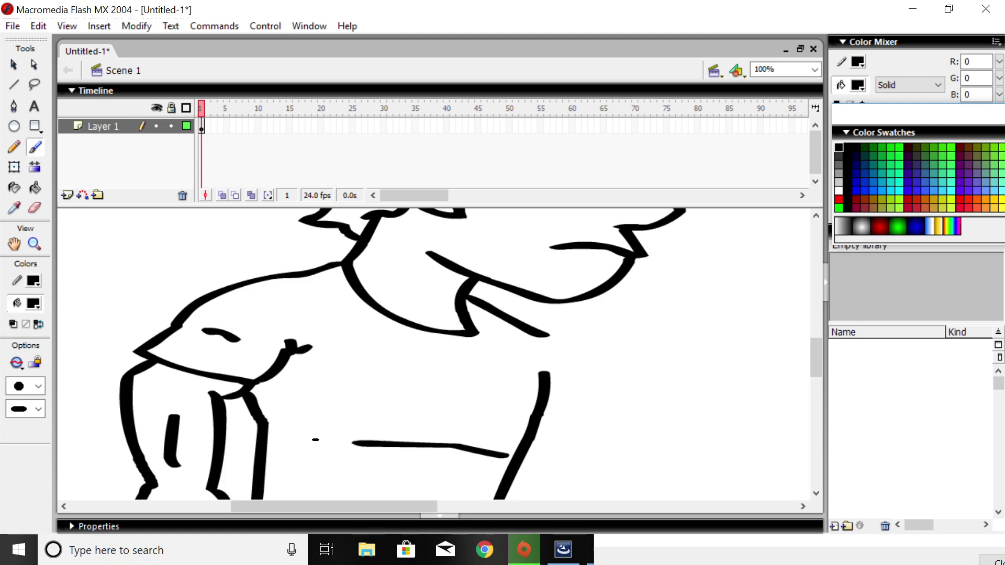
{"action": "left_click_drag", "start_coordinate": [315, 440], "coordinate": [305, 429]}
Step: Paint the shirt's lower outline and hem joining the back and front torso lines, with two fold lines above the hem
{"action": "left_click_drag", "start_coordinate": [815, 374], "coordinate": [818, 394]}
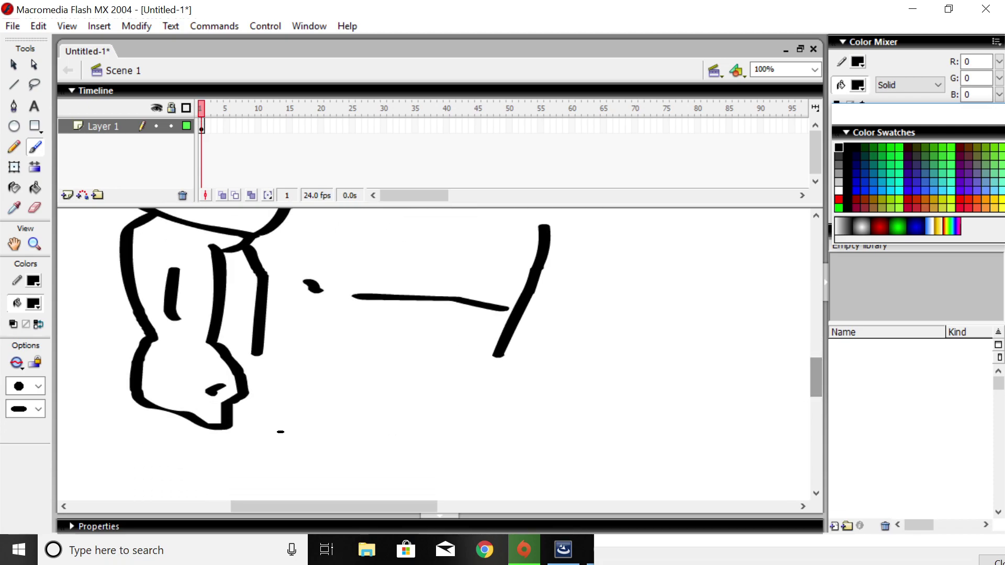
{"action": "mouse_move", "coordinate": [257, 356]}
{"action": "left_mouse_down"}
{"action": "mouse_move", "coordinate": [250, 390]}
{"action": "mouse_move", "coordinate": [260, 408]}
{"action": "mouse_move", "coordinate": [351, 430]}
{"action": "mouse_move", "coordinate": [474, 434]}
{"action": "mouse_move", "coordinate": [492, 353]}
{"action": "left_mouse_up"}
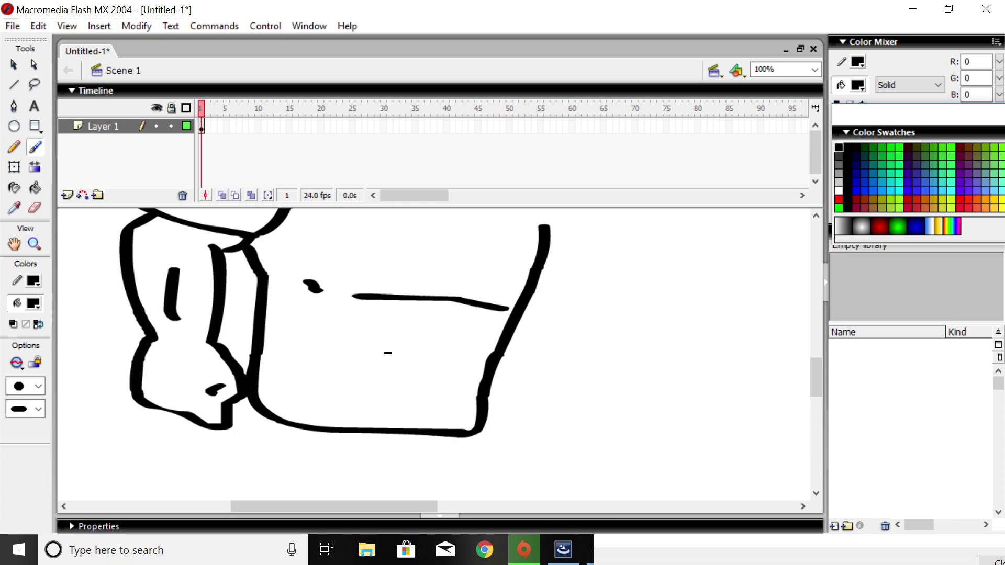
{"action": "left_click_drag", "start_coordinate": [388, 353], "coordinate": [360, 402]}
{"action": "left_click_drag", "start_coordinate": [476, 356], "coordinate": [471, 412]}
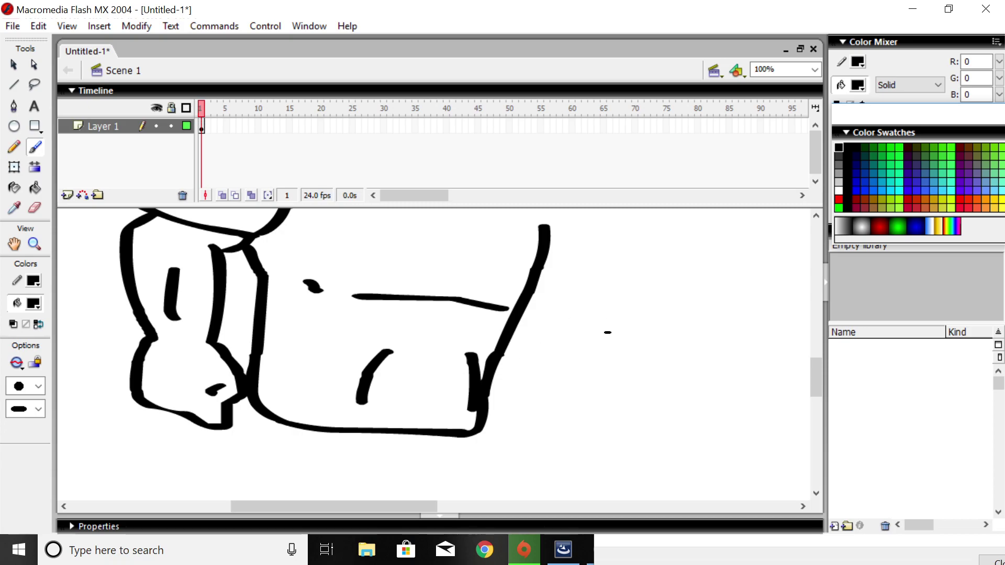
Step: Paint the far shoulder and short sleeve from the collar line, with a small fold atop the torso's front line
{"action": "left_click_drag", "start_coordinate": [817, 380], "coordinate": [812, 358]}
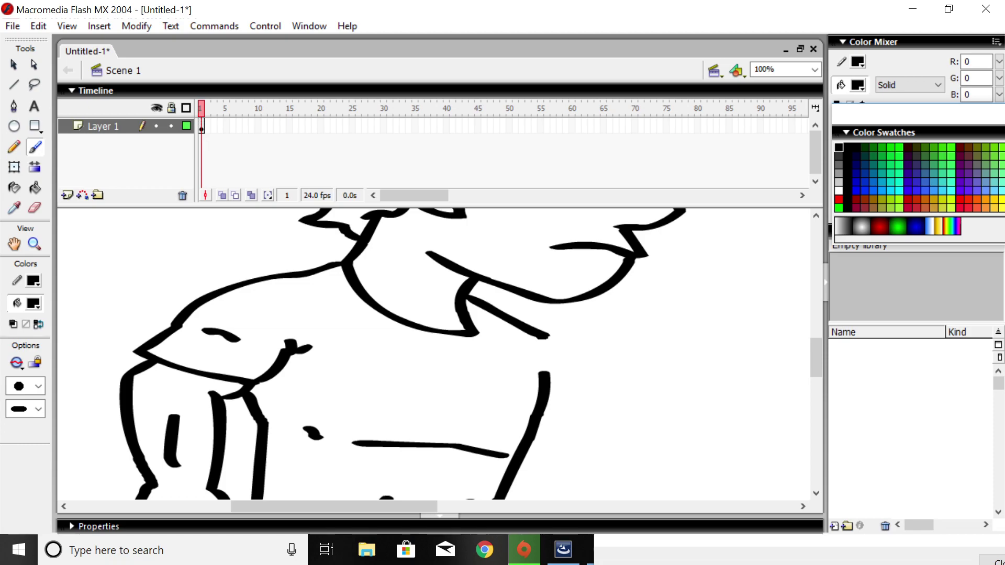
{"action": "mouse_move", "coordinate": [541, 337]}
{"action": "left_mouse_down"}
{"action": "mouse_move", "coordinate": [582, 427]}
{"action": "mouse_move", "coordinate": [542, 435]}
{"action": "left_mouse_up"}
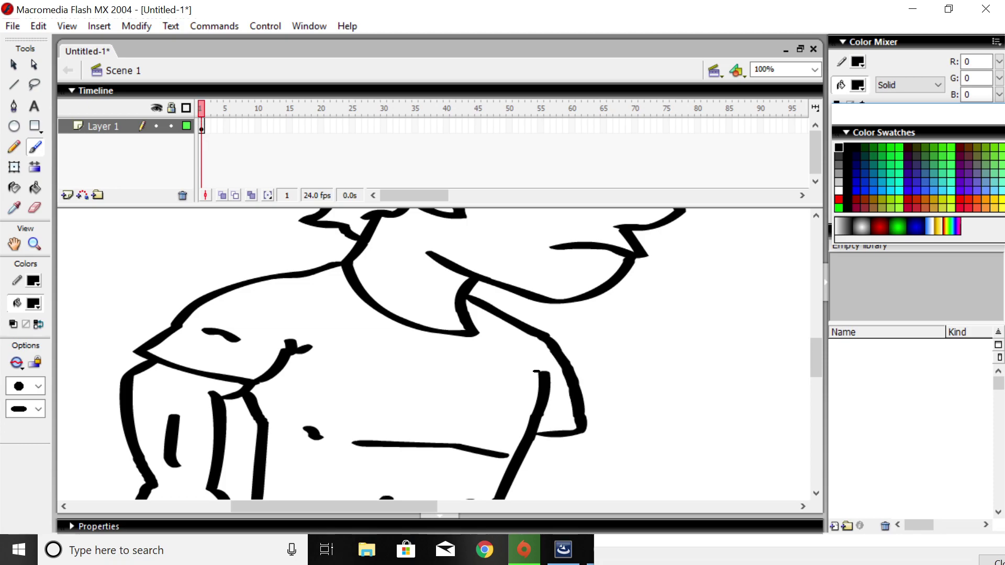
{"action": "left_click_drag", "start_coordinate": [547, 371], "coordinate": [523, 354]}
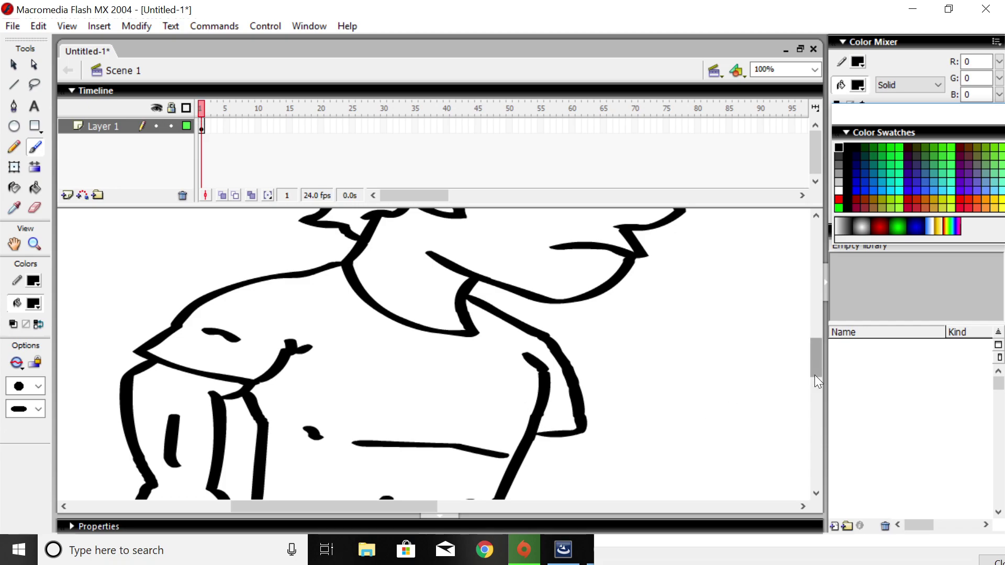
Step: Paint the far arm reaching forward from the sleeve, ending in a clenched fist with finger lines
{"action": "left_click_drag", "start_coordinate": [814, 375], "coordinate": [816, 395]}
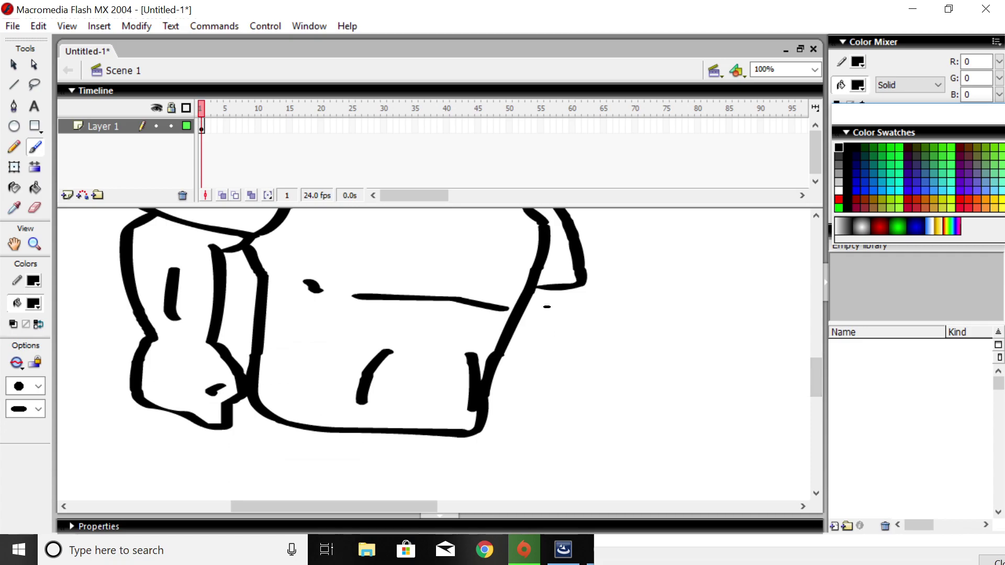
{"action": "mouse_move", "coordinate": [559, 291]}
{"action": "left_mouse_down"}
{"action": "mouse_move", "coordinate": [562, 316]}
{"action": "mouse_move", "coordinate": [549, 331]}
{"action": "mouse_move", "coordinate": [652, 376]}
{"action": "left_mouse_up"}
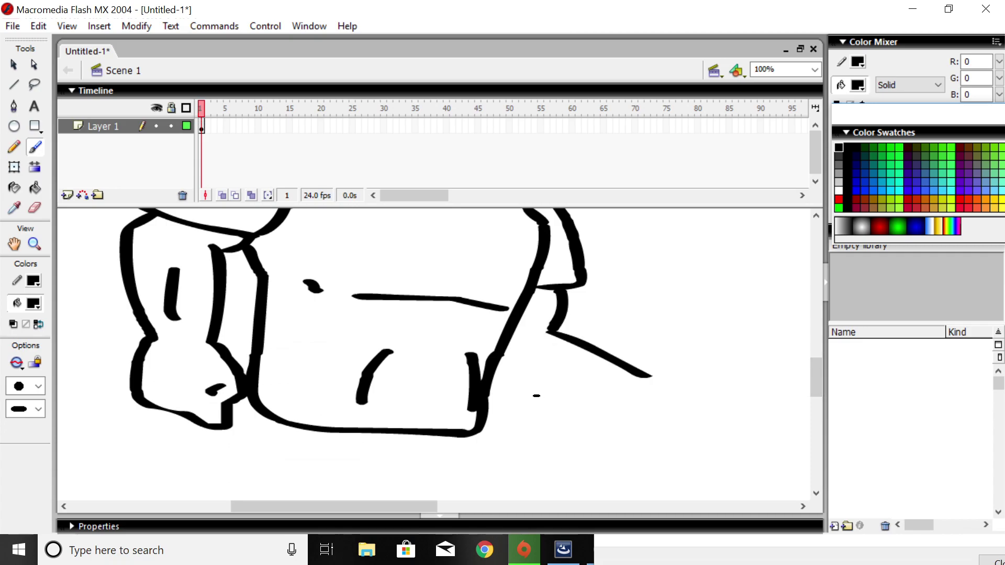
{"action": "mouse_move", "coordinate": [501, 360]}
{"action": "left_mouse_down"}
{"action": "mouse_move", "coordinate": [546, 382]}
{"action": "mouse_move", "coordinate": [618, 392]}
{"action": "mouse_move", "coordinate": [665, 367]}
{"action": "mouse_move", "coordinate": [706, 375]}
{"action": "left_mouse_up"}
{"action": "mouse_move", "coordinate": [704, 391]}
{"action": "left_mouse_down"}
{"action": "mouse_move", "coordinate": [691, 405]}
{"action": "mouse_move", "coordinate": [674, 378]}
{"action": "mouse_move", "coordinate": [755, 397]}
{"action": "mouse_move", "coordinate": [714, 428]}
{"action": "mouse_move", "coordinate": [683, 419]}
{"action": "mouse_move", "coordinate": [692, 409]}
{"action": "mouse_move", "coordinate": [720, 416]}
{"action": "mouse_move", "coordinate": [728, 391]}
{"action": "mouse_move", "coordinate": [737, 398]}
{"action": "left_mouse_up"}
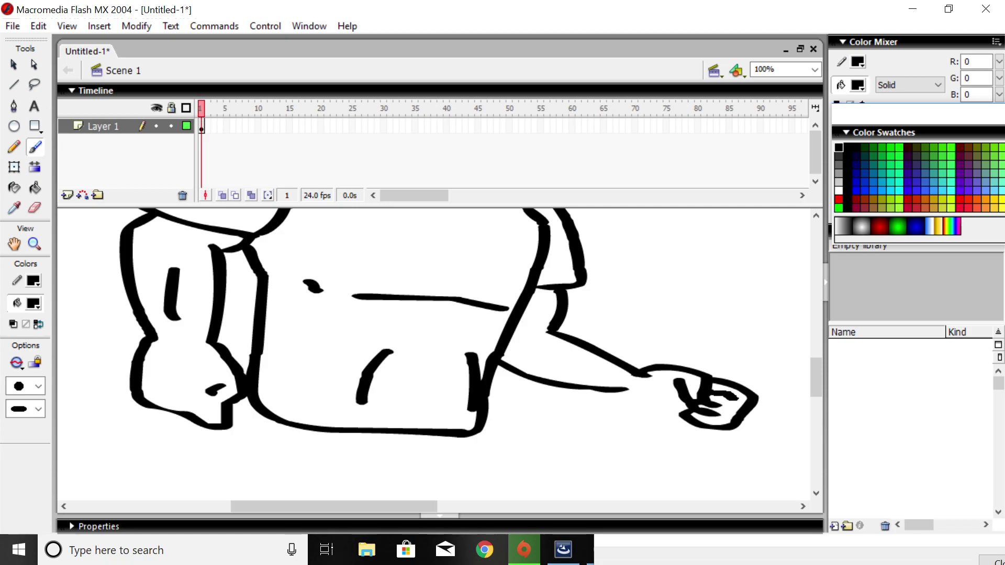
Step: Join the far forearm's underside to the fist, and add a hand crease, a forearm muscle line and a small mark beside the torso
{"action": "left_click", "coordinate": [618, 395]}
{"action": "left_click_drag", "start_coordinate": [620, 391], "coordinate": [673, 416]}
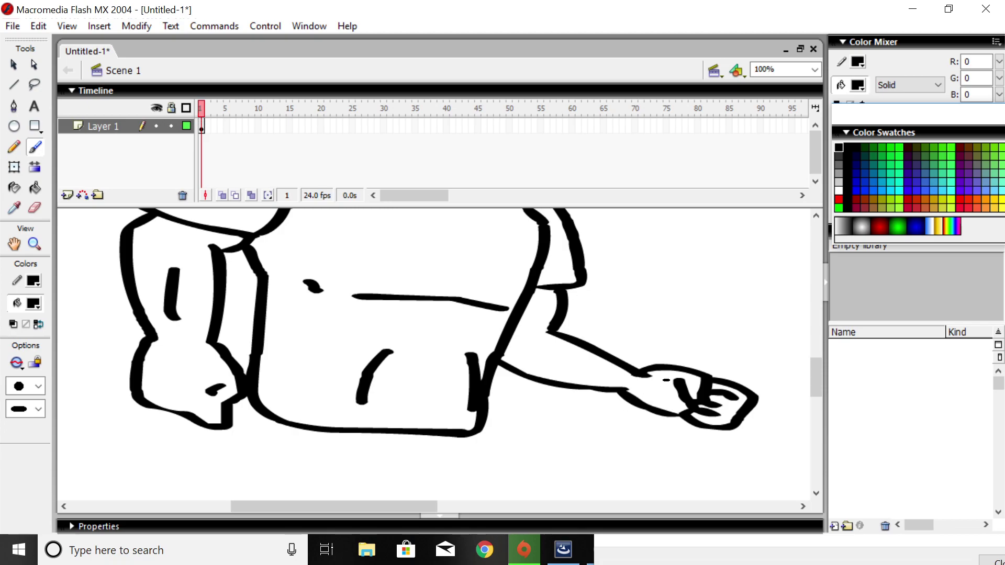
{"action": "left_click_drag", "start_coordinate": [676, 390], "coordinate": [651, 388]}
{"action": "mouse_move", "coordinate": [521, 318]}
{"action": "left_mouse_down"}
{"action": "mouse_move", "coordinate": [552, 363]}
{"action": "mouse_move", "coordinate": [615, 379]}
{"action": "left_mouse_up"}
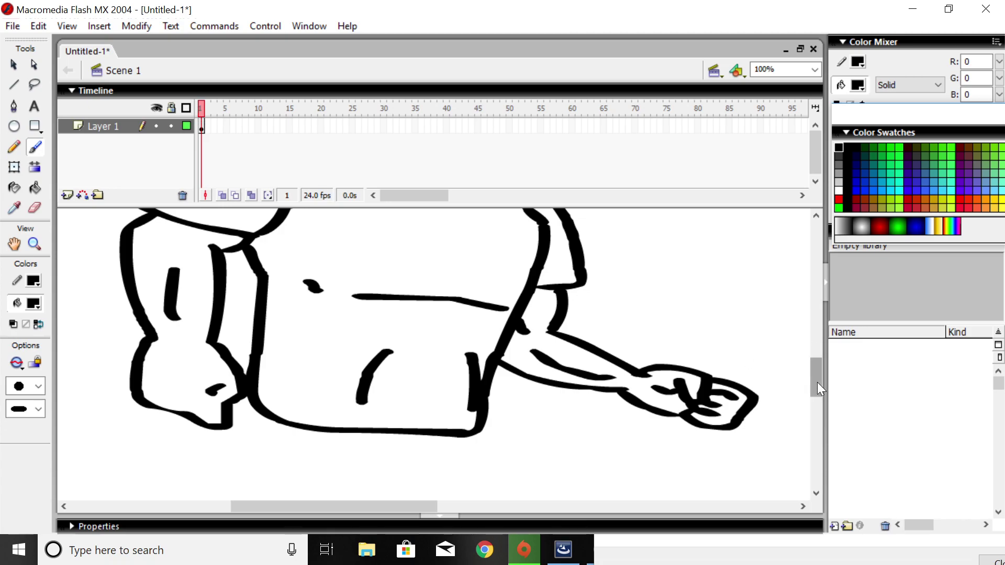
Step: Paint the outer and inner lines of both upper legs below the shirt hem, meeting at the crotch
{"action": "mouse_move", "coordinate": [818, 382]}
{"action": "left_mouse_down"}
{"action": "mouse_move", "coordinate": [830, 414]}
{"action": "mouse_move", "coordinate": [830, 405]}
{"action": "left_mouse_up"}
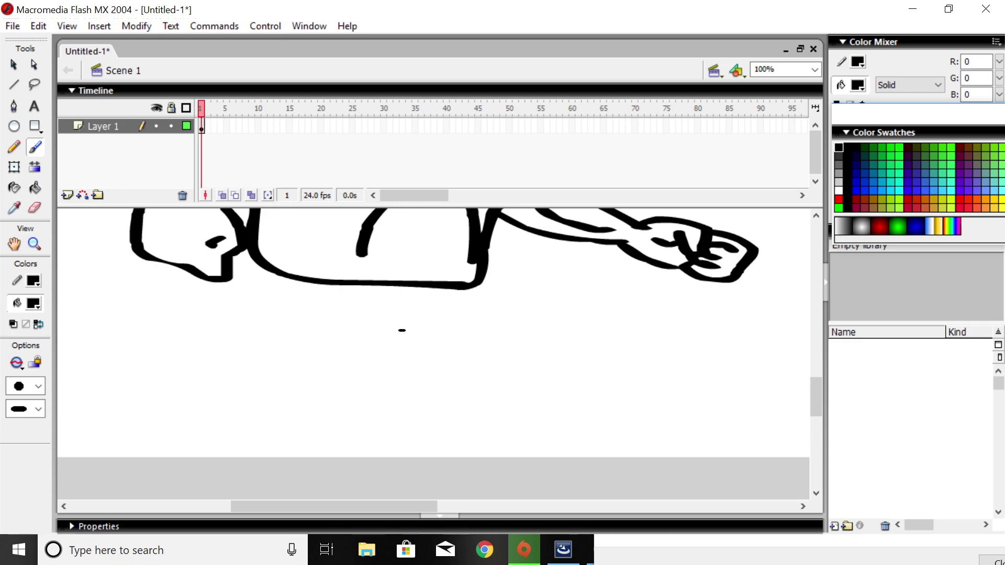
{"action": "left_click_drag", "start_coordinate": [395, 327], "coordinate": [312, 499]}
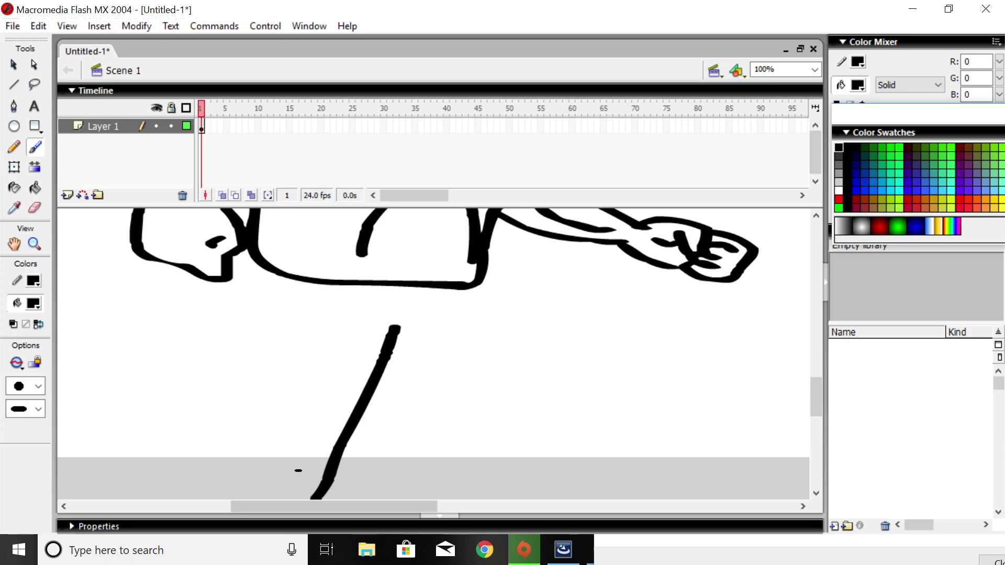
{"action": "left_click_drag", "start_coordinate": [254, 257], "coordinate": [235, 492]}
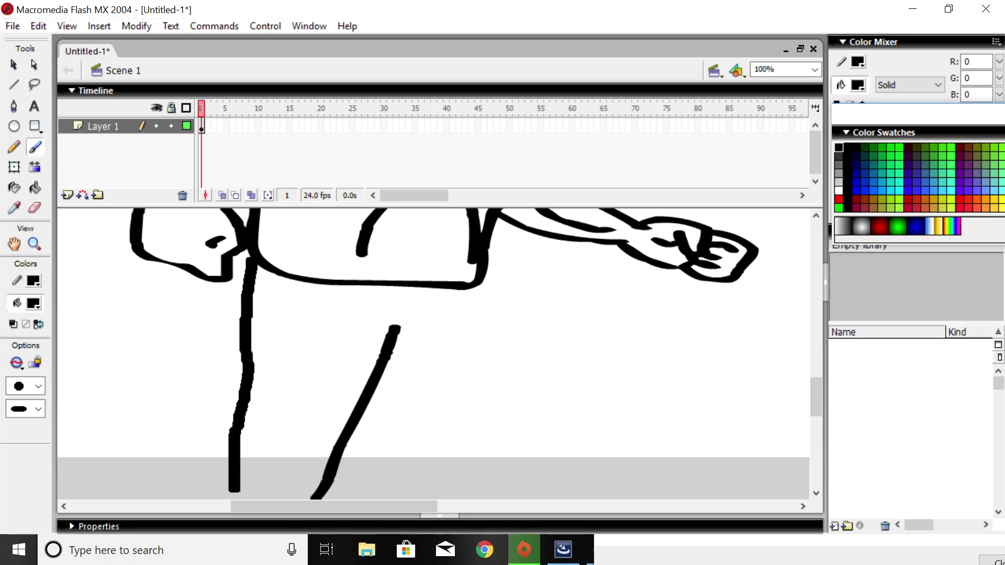
{"action": "left_click_drag", "start_coordinate": [475, 287], "coordinate": [522, 500]}
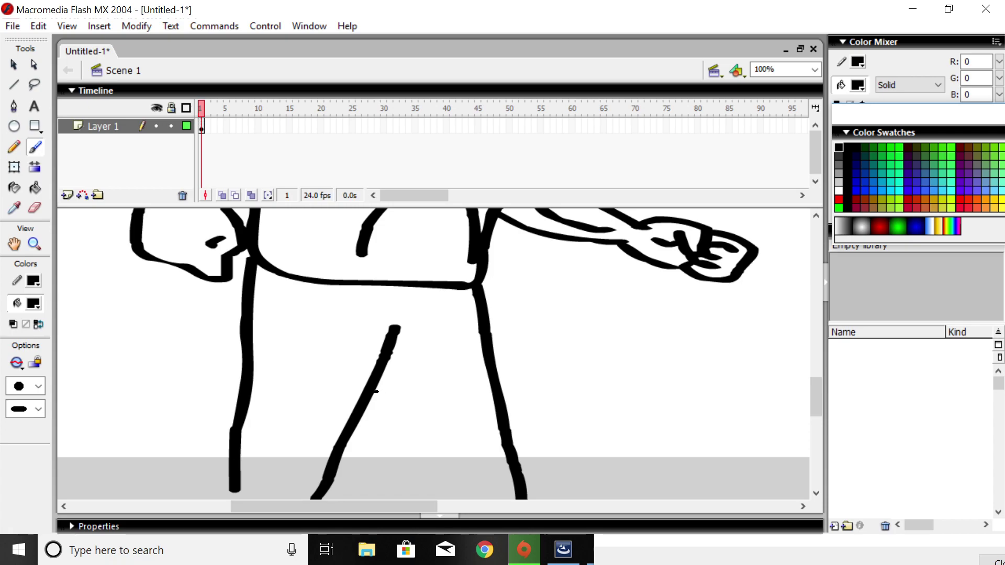
{"action": "mouse_move", "coordinate": [376, 391]}
{"action": "left_mouse_down"}
{"action": "mouse_move", "coordinate": [411, 442]}
{"action": "mouse_move", "coordinate": [425, 498]}
{"action": "left_mouse_up"}
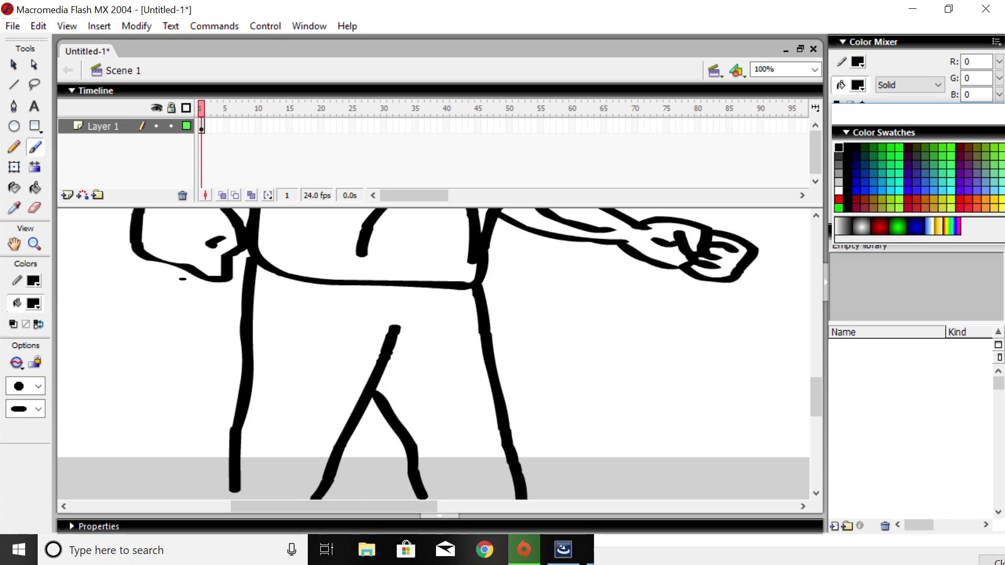
Step: Erase the excess line above the crotch and paint a short crease extending forward from the crotch point
{"action": "left_click", "coordinate": [33, 208]}
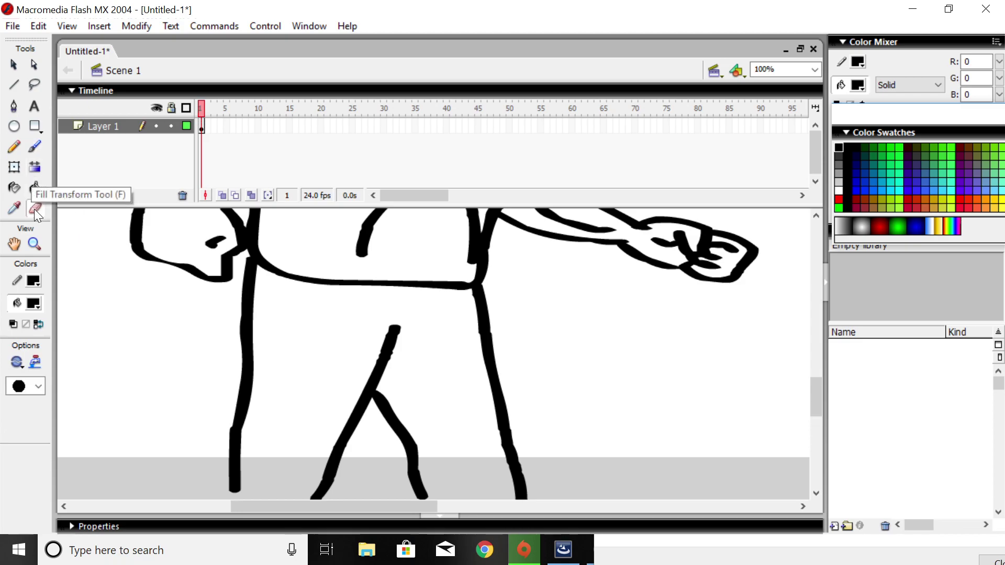
{"action": "mouse_move", "coordinate": [415, 328]}
{"action": "left_mouse_down"}
{"action": "mouse_move", "coordinate": [373, 328]}
{"action": "mouse_move", "coordinate": [399, 341]}
{"action": "mouse_move", "coordinate": [376, 343]}
{"action": "mouse_move", "coordinate": [405, 360]}
{"action": "mouse_move", "coordinate": [366, 356]}
{"action": "mouse_move", "coordinate": [392, 372]}
{"action": "mouse_move", "coordinate": [368, 377]}
{"action": "left_mouse_up"}
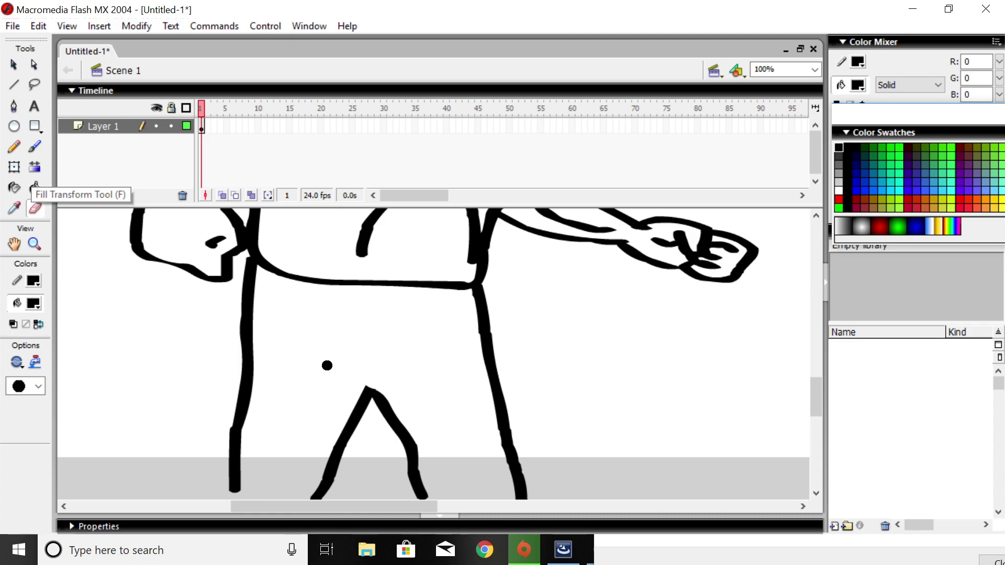
{"action": "left_click", "coordinate": [33, 145]}
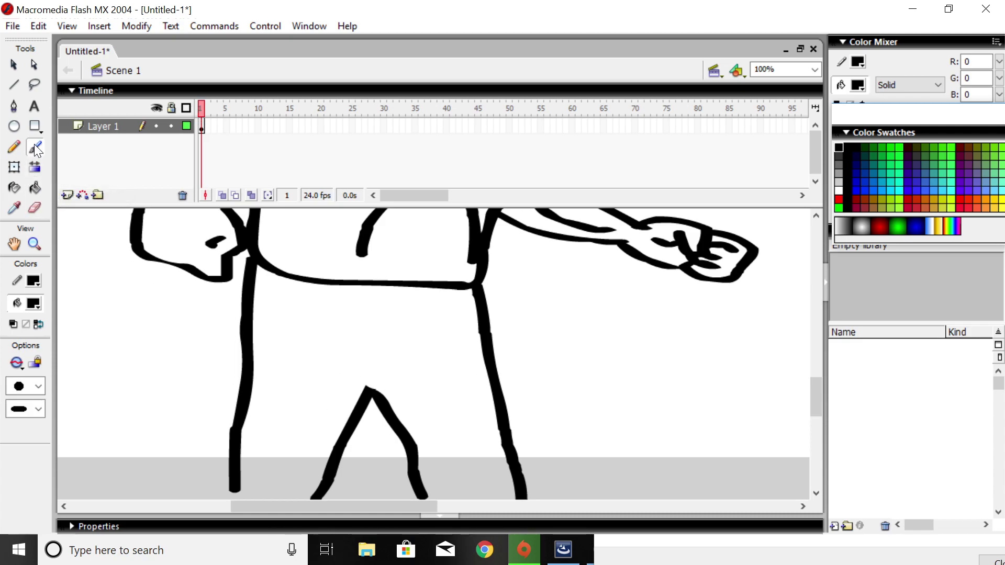
{"action": "mouse_move", "coordinate": [379, 389]}
{"action": "left_mouse_down"}
{"action": "mouse_move", "coordinate": [427, 381]}
{"action": "mouse_move", "coordinate": [370, 388]}
{"action": "left_mouse_up"}
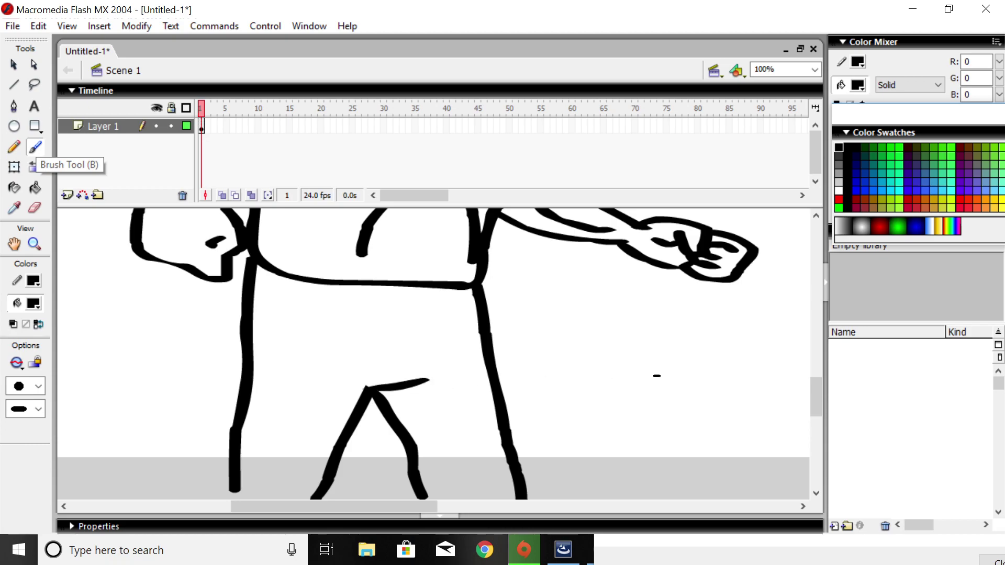
Step: Extend the front leg's inner line down from the knee with the brush
{"action": "mouse_move", "coordinate": [818, 403]}
{"action": "left_mouse_down"}
{"action": "mouse_move", "coordinate": [823, 438]}
{"action": "mouse_move", "coordinate": [816, 433]}
{"action": "left_mouse_up"}
{"action": "left_click_drag", "start_coordinate": [419, 268], "coordinate": [410, 350]}
{"action": "mouse_move", "coordinate": [325, 265]}
{"action": "left_mouse_down"}
{"action": "mouse_move", "coordinate": [259, 366]}
{"action": "mouse_move", "coordinate": [306, 321]}
{"action": "left_mouse_up"}
{"action": "left_click_drag", "start_coordinate": [236, 262], "coordinate": [227, 356]}
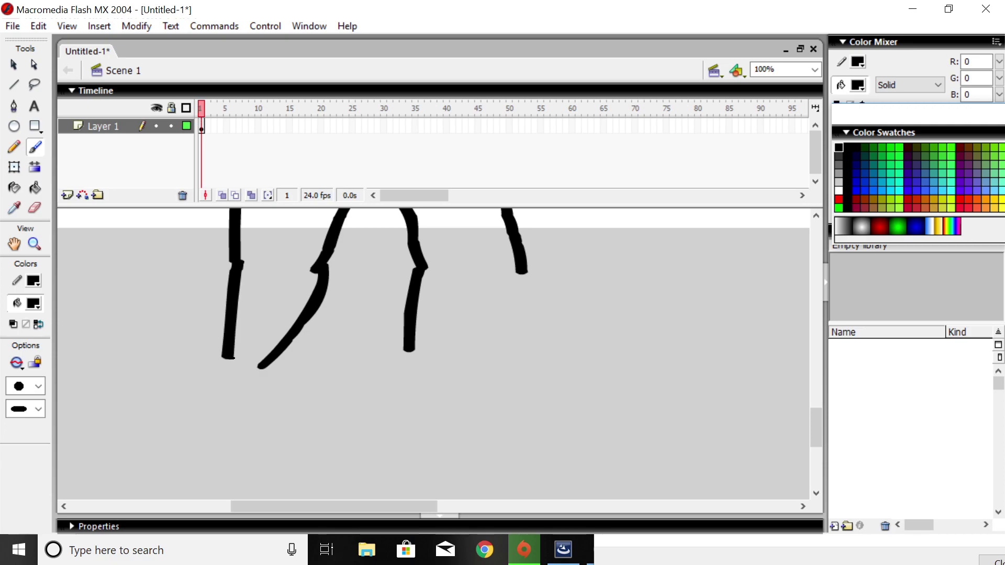
{"action": "key", "text": "ctrl+z"}
{"action": "key", "text": "ctrl+z"}
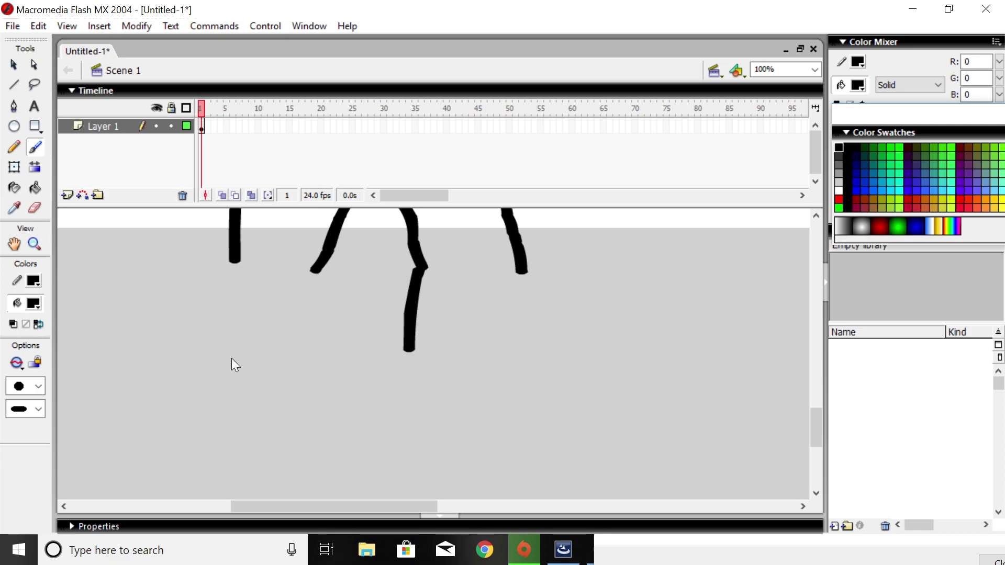
Step: Paint the rear lower leg down to a trouser hem, and the front lower leg's outer line curving into its hem
{"action": "mouse_move", "coordinate": [237, 265]}
{"action": "left_mouse_down"}
{"action": "mouse_move", "coordinate": [223, 272]}
{"action": "mouse_move", "coordinate": [208, 378]}
{"action": "left_mouse_up"}
{"action": "mouse_move", "coordinate": [311, 275]}
{"action": "left_mouse_down"}
{"action": "mouse_move", "coordinate": [244, 375]}
{"action": "mouse_move", "coordinate": [209, 376]}
{"action": "left_mouse_up"}
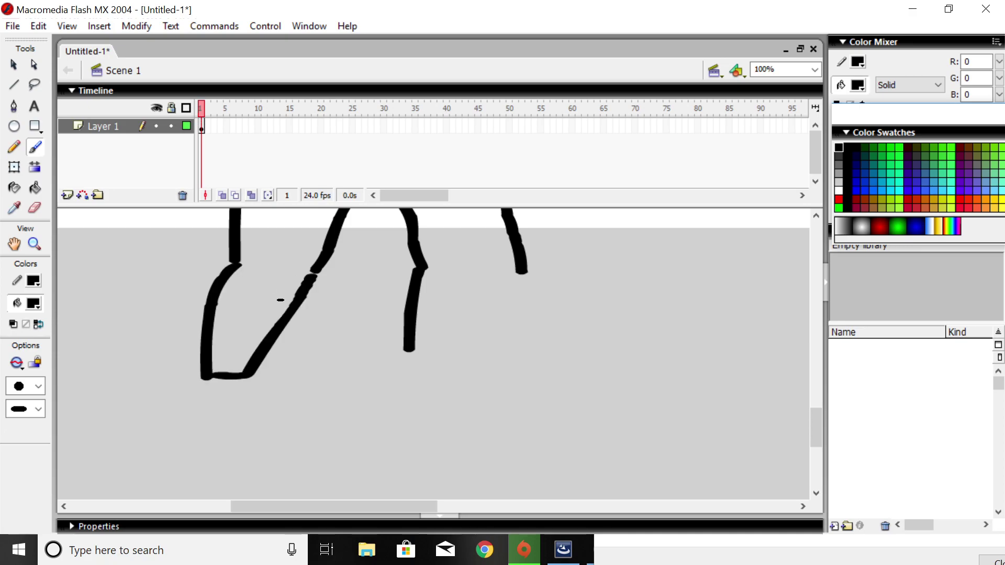
{"action": "left_click", "coordinate": [308, 275]}
{"action": "mouse_move", "coordinate": [521, 273]}
{"action": "left_mouse_down"}
{"action": "mouse_move", "coordinate": [452, 368]}
{"action": "mouse_move", "coordinate": [416, 370]}
{"action": "mouse_move", "coordinate": [397, 347]}
{"action": "left_mouse_up"}
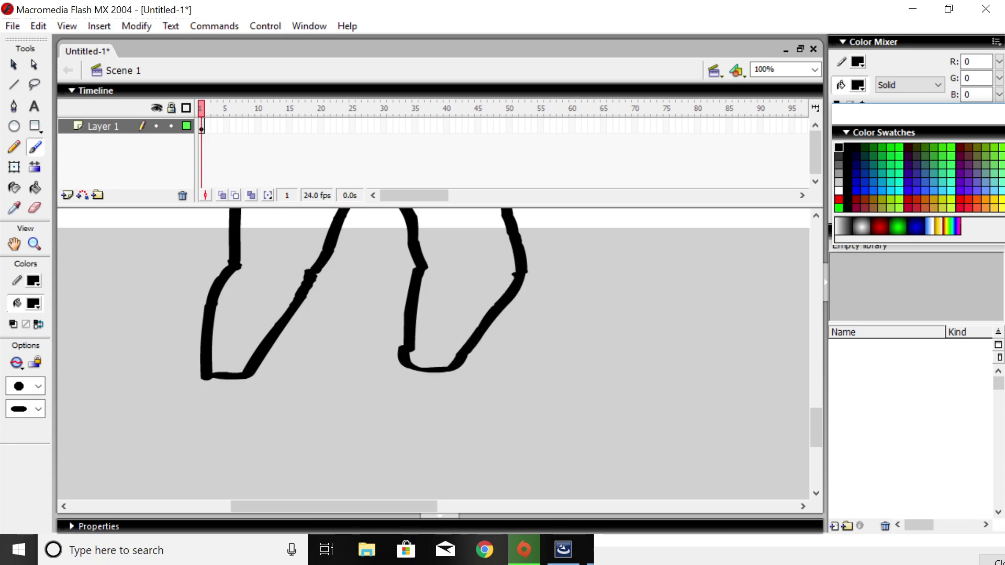
Step: Try to paint a pointed shoe outline below the rear leg's trouser hem
{"action": "mouse_move", "coordinate": [246, 374]}
{"action": "left_mouse_down"}
{"action": "mouse_move", "coordinate": [314, 420]}
{"action": "mouse_move", "coordinate": [286, 428]}
{"action": "mouse_move", "coordinate": [236, 417]}
{"action": "mouse_move", "coordinate": [206, 398]}
{"action": "mouse_move", "coordinate": [205, 375]}
{"action": "left_mouse_up"}
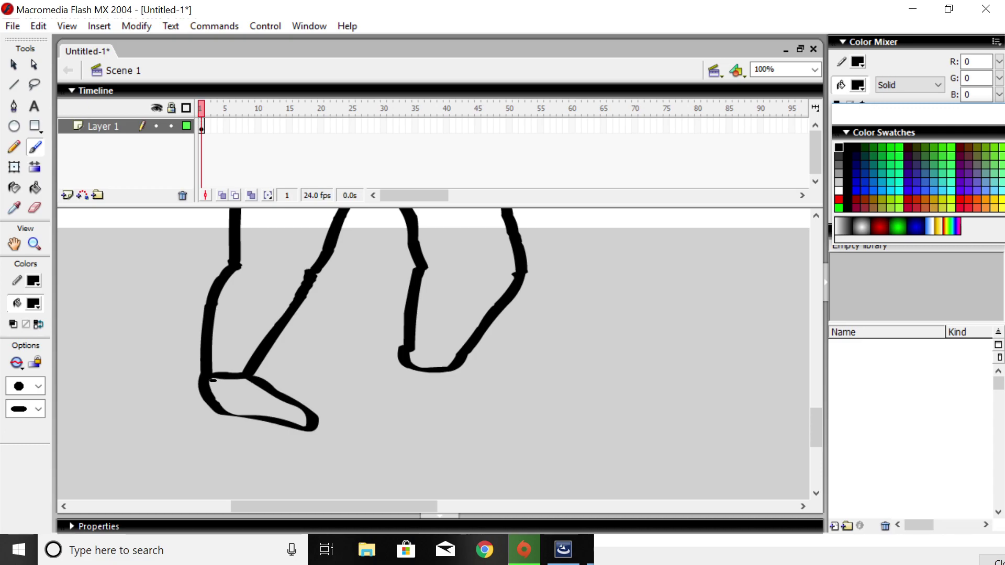
{"action": "key", "text": "ctrl+z"}
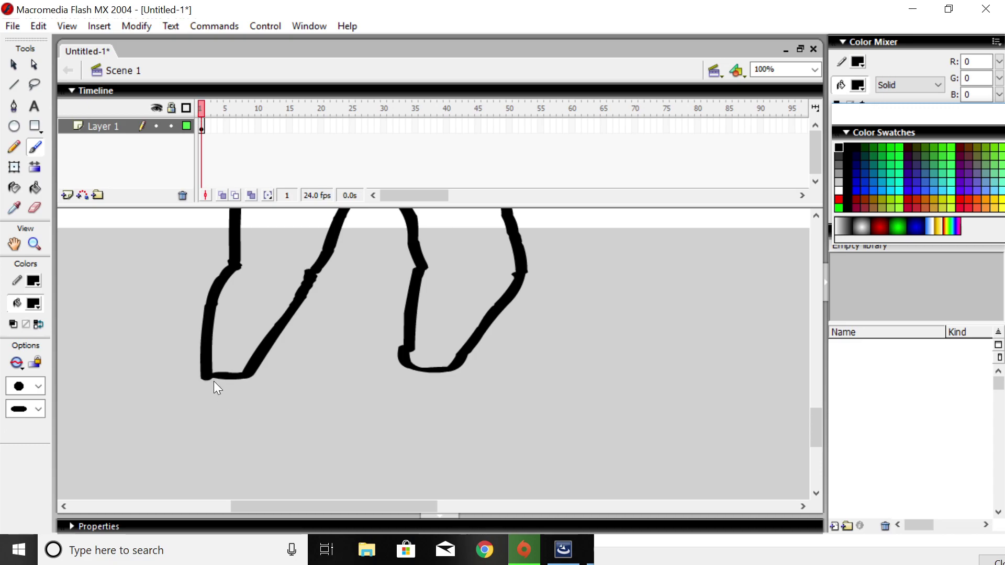
Step: Paint a pointed shoe outline below each trouser hem and add a curved opening line on top of both shoes
{"action": "mouse_move", "coordinate": [199, 375]}
{"action": "left_mouse_down"}
{"action": "mouse_move", "coordinate": [188, 406]}
{"action": "mouse_move", "coordinate": [198, 415]}
{"action": "mouse_move", "coordinate": [322, 428]}
{"action": "mouse_move", "coordinate": [312, 408]}
{"action": "mouse_move", "coordinate": [257, 374]}
{"action": "left_mouse_up"}
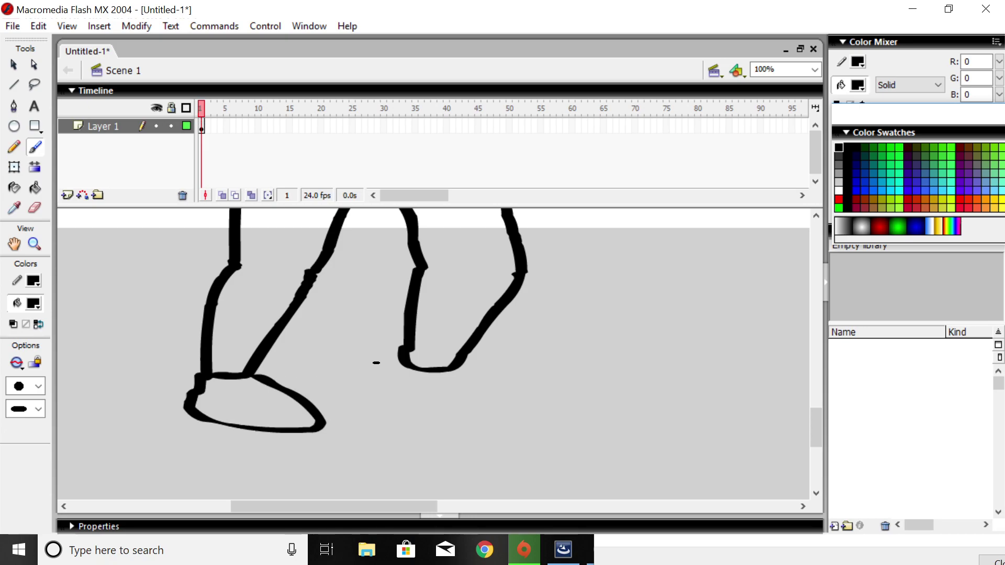
{"action": "mouse_move", "coordinate": [402, 360]}
{"action": "left_mouse_down"}
{"action": "mouse_move", "coordinate": [410, 392]}
{"action": "mouse_move", "coordinate": [518, 422]}
{"action": "mouse_move", "coordinate": [504, 394]}
{"action": "mouse_move", "coordinate": [463, 362]}
{"action": "left_mouse_up"}
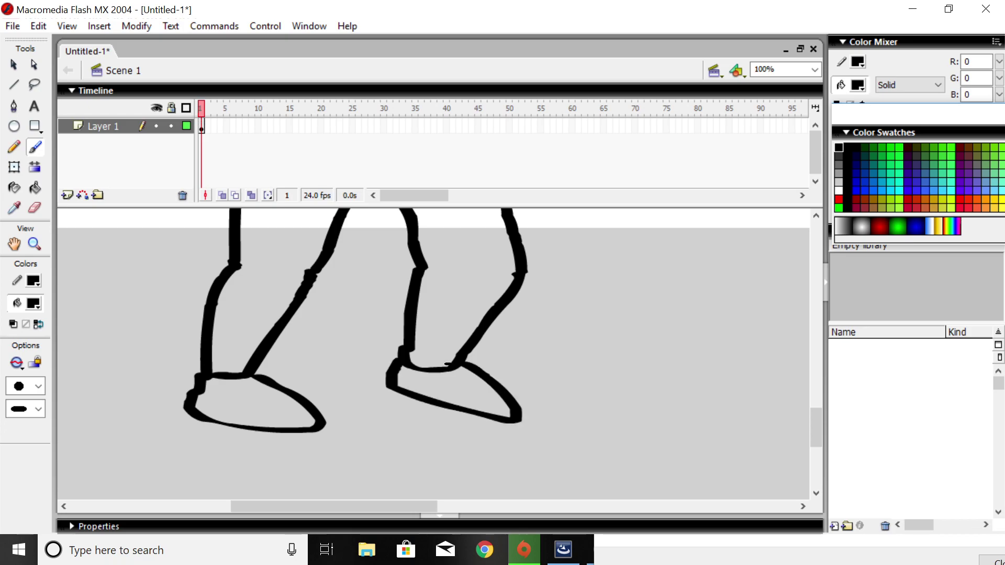
{"action": "left_click_drag", "start_coordinate": [448, 370], "coordinate": [496, 394]}
{"action": "left_click_drag", "start_coordinate": [240, 378], "coordinate": [293, 404]}
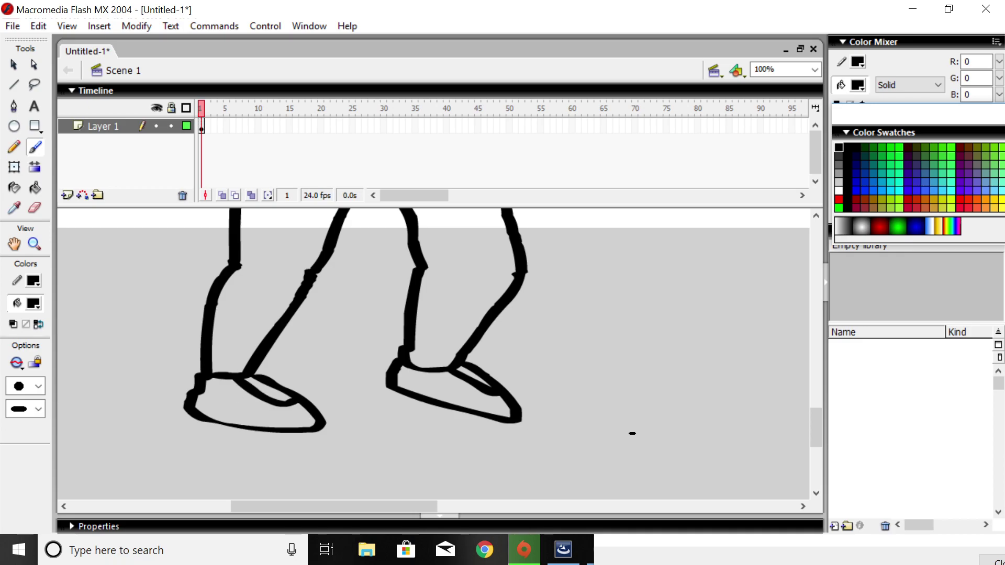
Step: Paint a short nostril mark on the nose and a small inner detail inside the ear
{"action": "left_click_drag", "start_coordinate": [821, 419], "coordinate": [820, 369]}
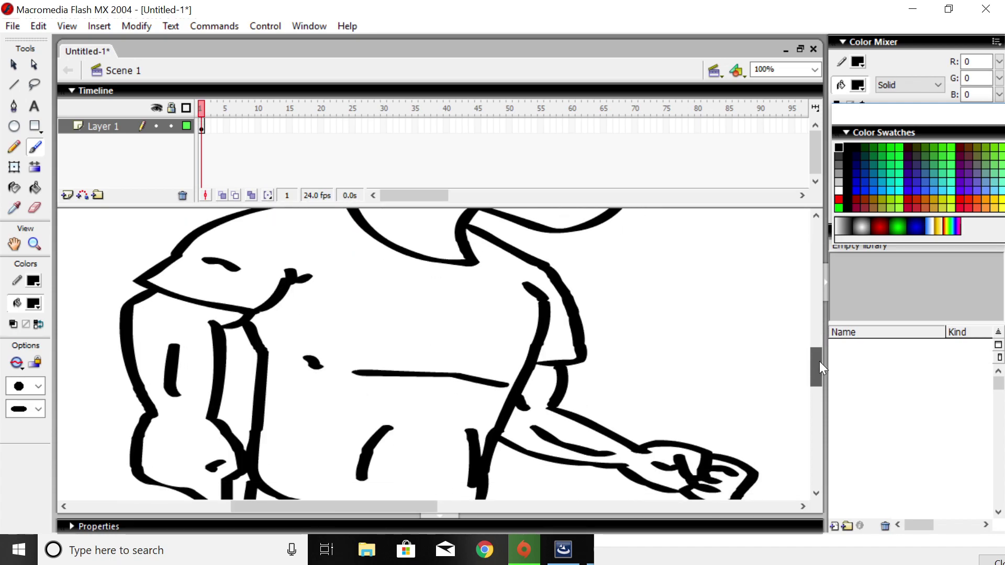
{"action": "left_click_drag", "start_coordinate": [819, 361], "coordinate": [811, 327]}
{"action": "mouse_move", "coordinate": [617, 424]}
{"action": "left_mouse_down"}
{"action": "mouse_move", "coordinate": [602, 423]}
{"action": "mouse_move", "coordinate": [592, 441]}
{"action": "left_mouse_up"}
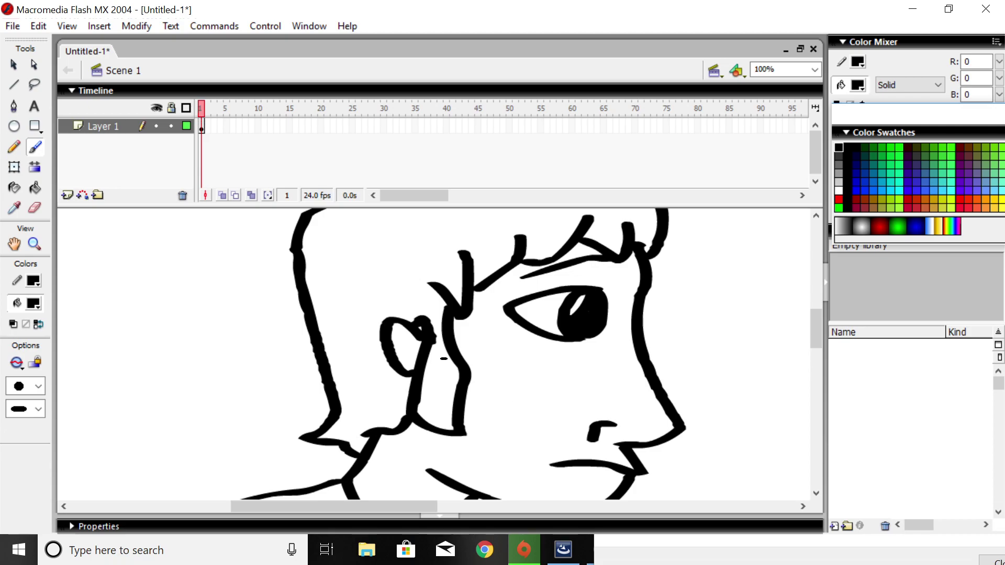
{"action": "left_click_drag", "start_coordinate": [413, 351], "coordinate": [401, 343]}
Step: Fill the character's hair and sideburn with yellow (RGB 255, 255, 0) using the Paint Bucket
{"action": "left_click", "coordinate": [39, 183]}
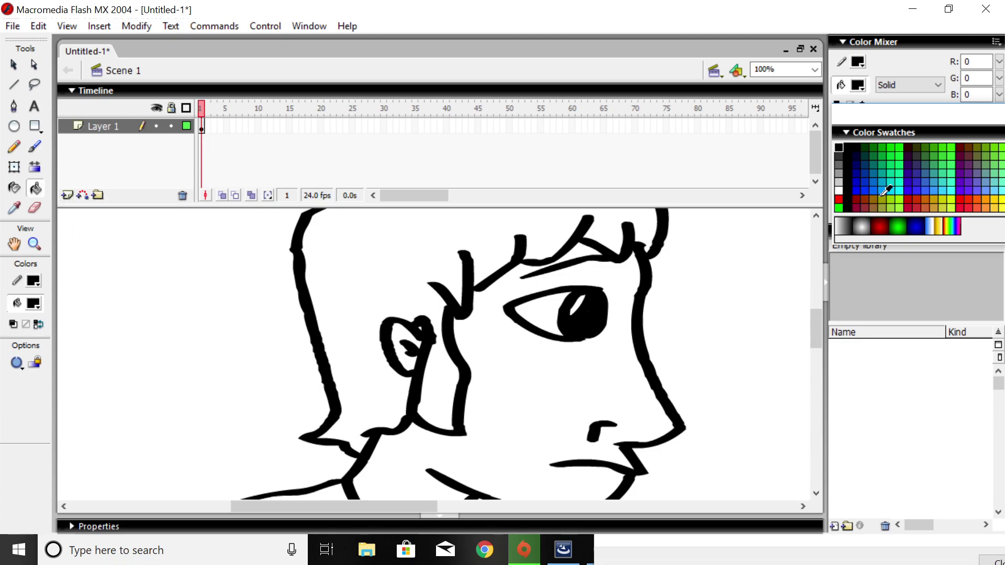
{"action": "left_click", "coordinate": [1001, 199]}
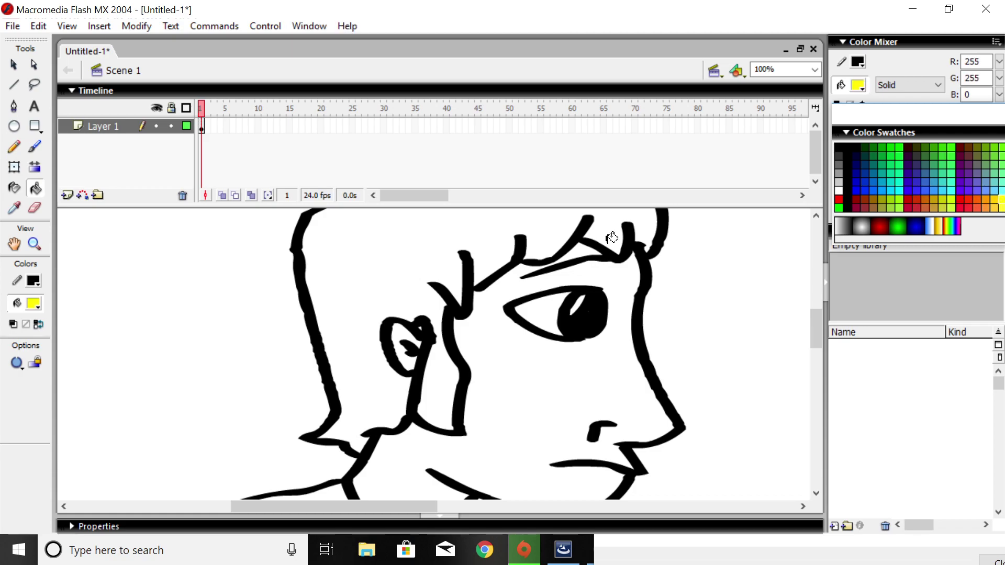
{"action": "left_click", "coordinate": [413, 254]}
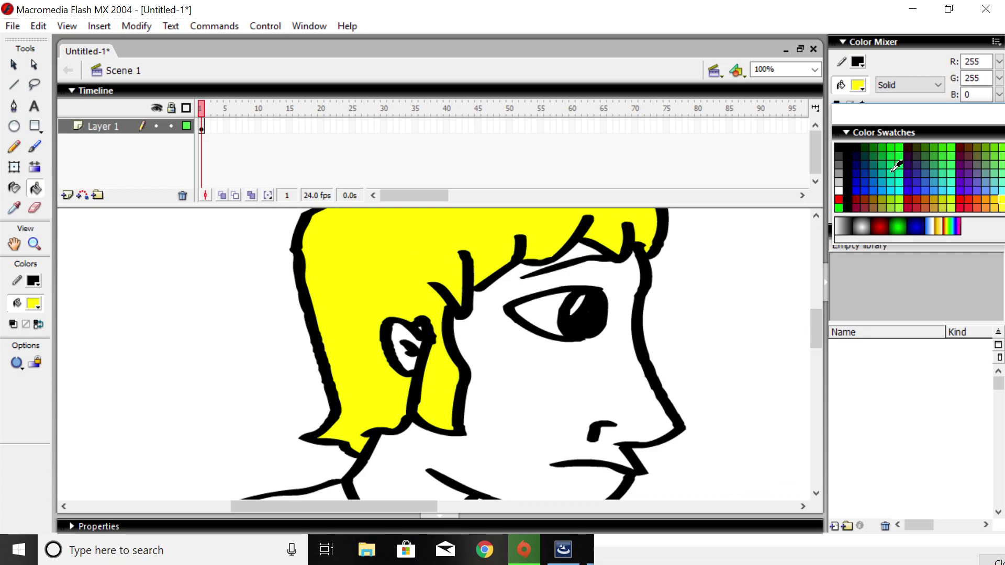
Step: Move the Color Swatches panel off the Color Mixer and bring its lower rows of colours into view
{"action": "left_click", "coordinate": [995, 208]}
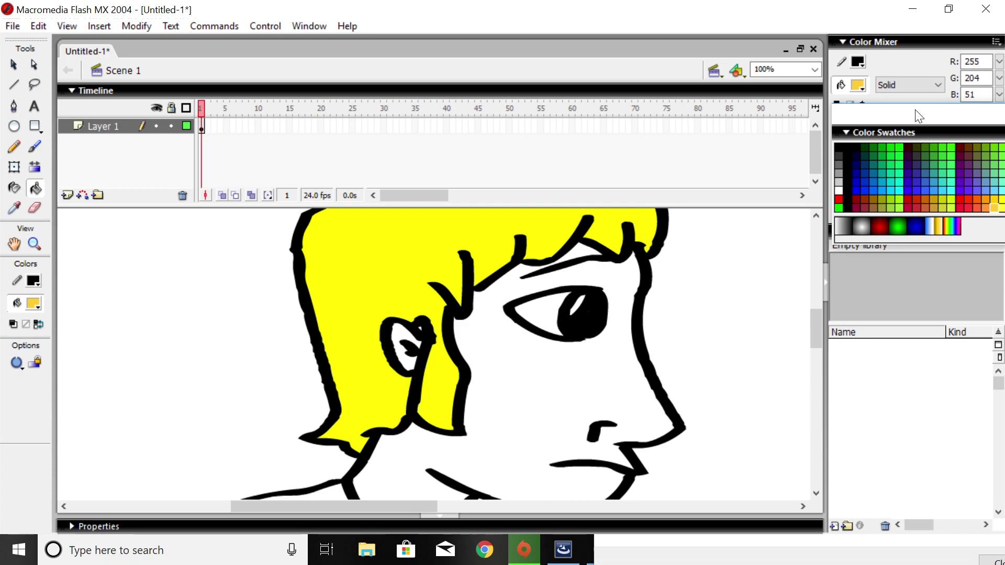
{"action": "left_click_drag", "start_coordinate": [912, 133], "coordinate": [728, 100]}
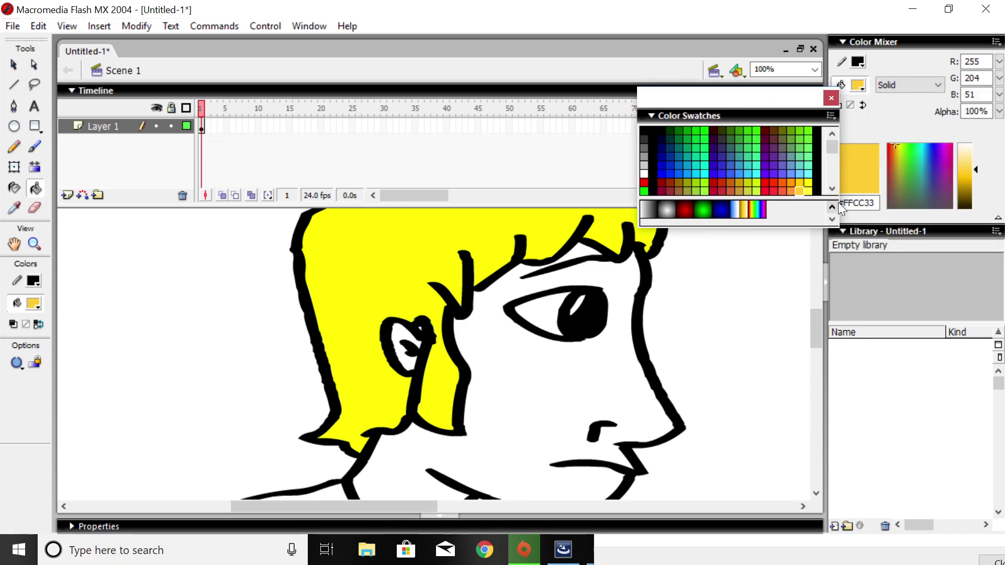
{"action": "left_click", "coordinate": [832, 188]}
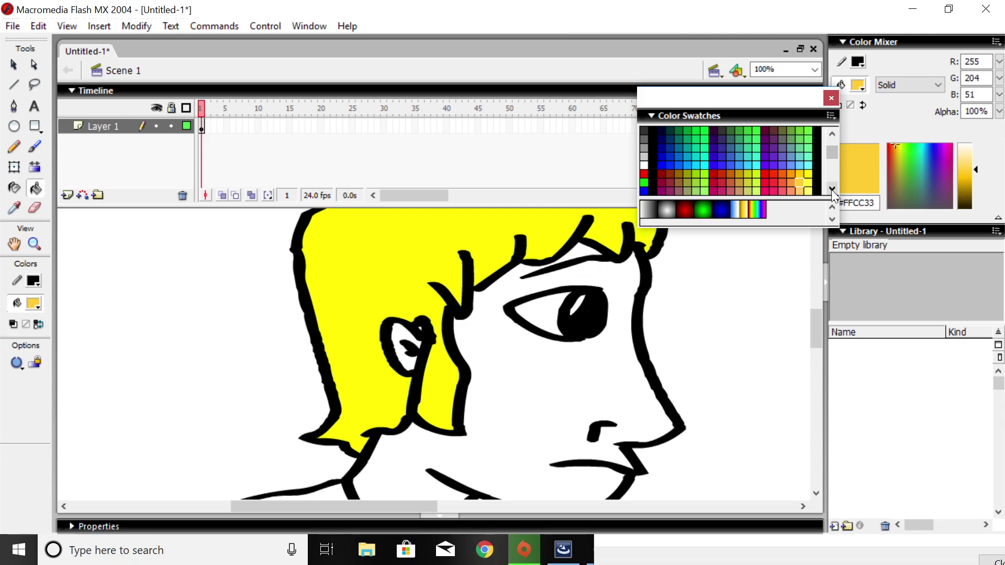
{"action": "left_click", "coordinate": [832, 189]}
Step: Try out several light swatches as skin tone and fill the face and neck with #FF9966
{"action": "left_click", "coordinate": [801, 183]}
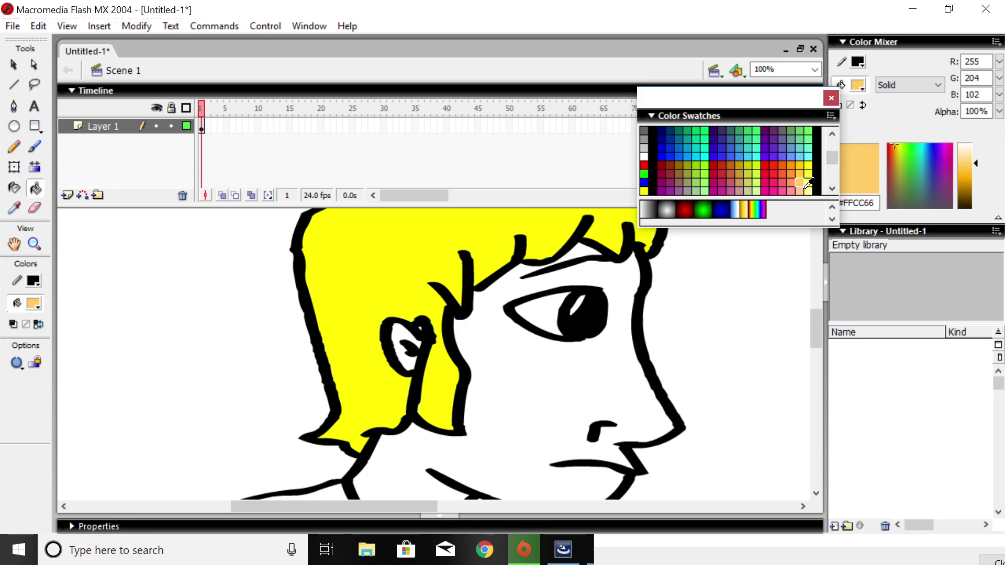
{"action": "left_click", "coordinate": [804, 192]}
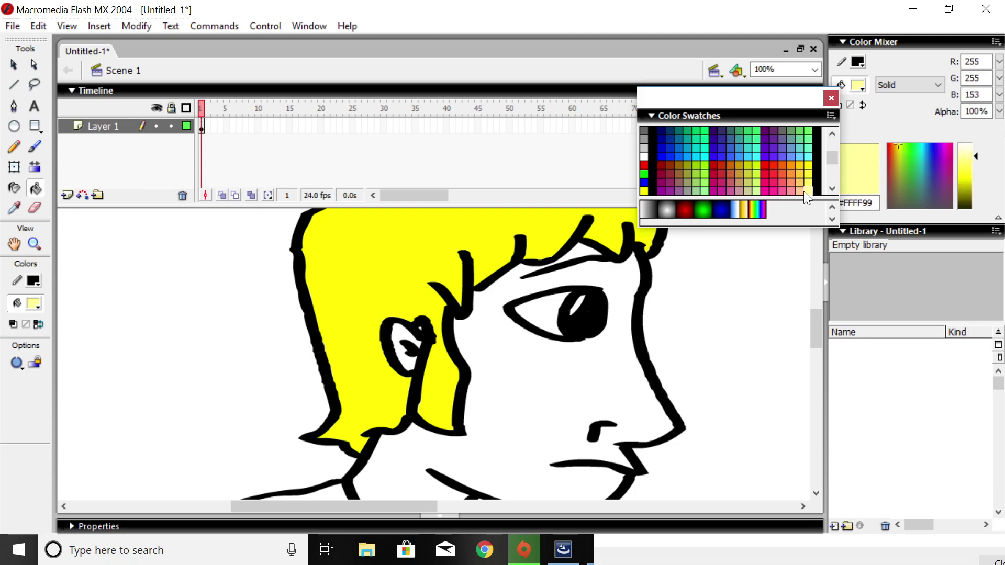
{"action": "left_click", "coordinate": [792, 184]}
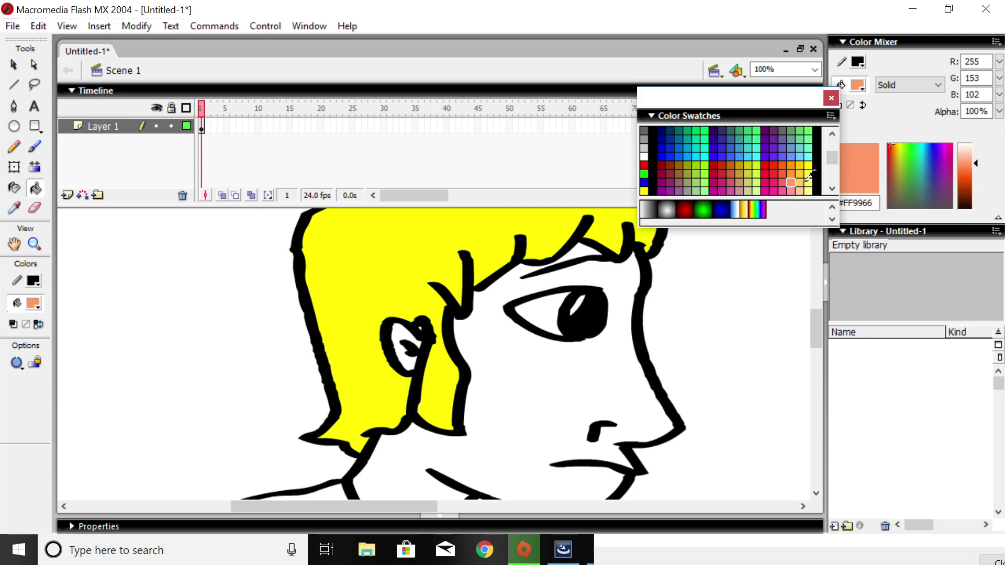
{"action": "left_click", "coordinate": [807, 178]}
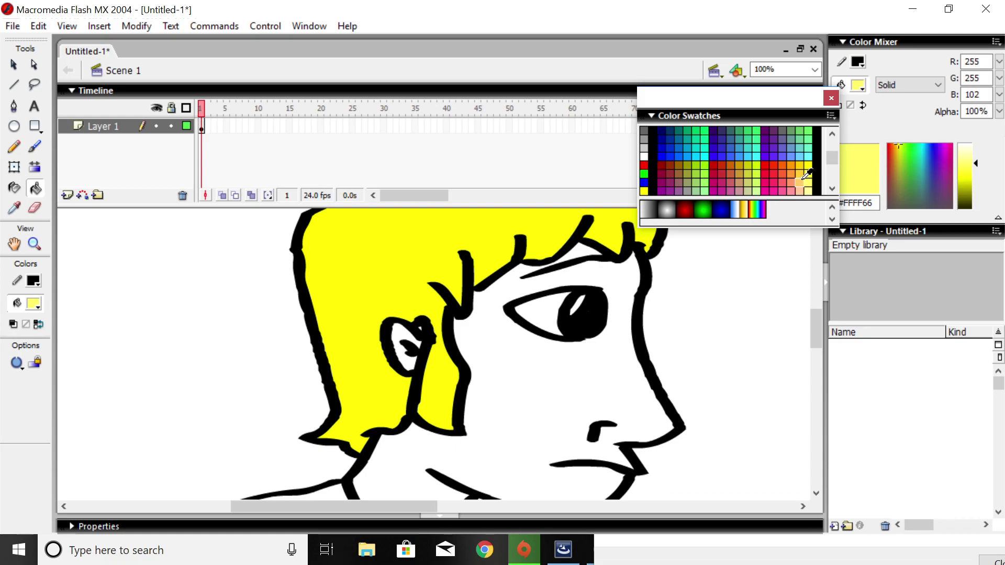
{"action": "left_click", "coordinate": [802, 181]}
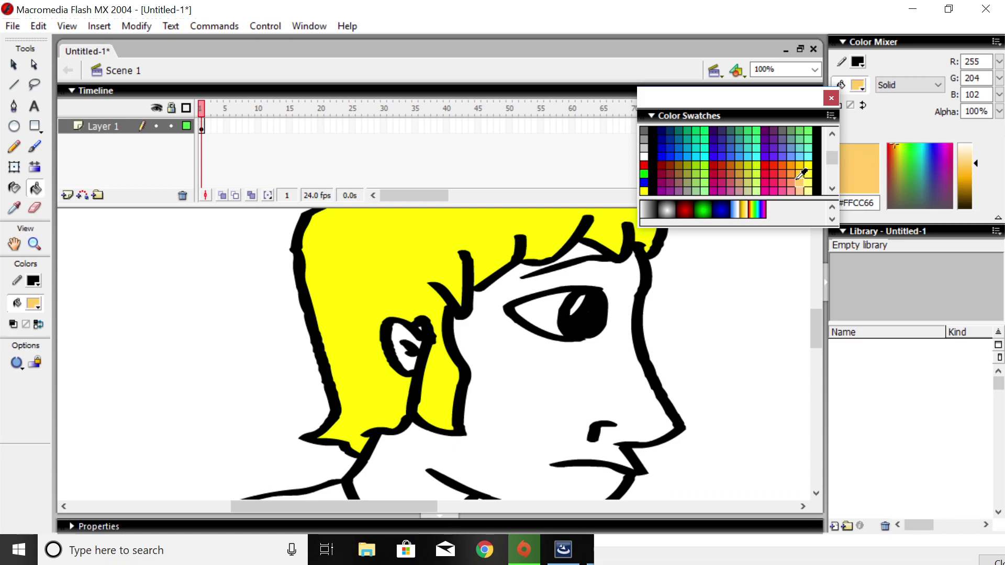
{"action": "left_click", "coordinate": [792, 191]}
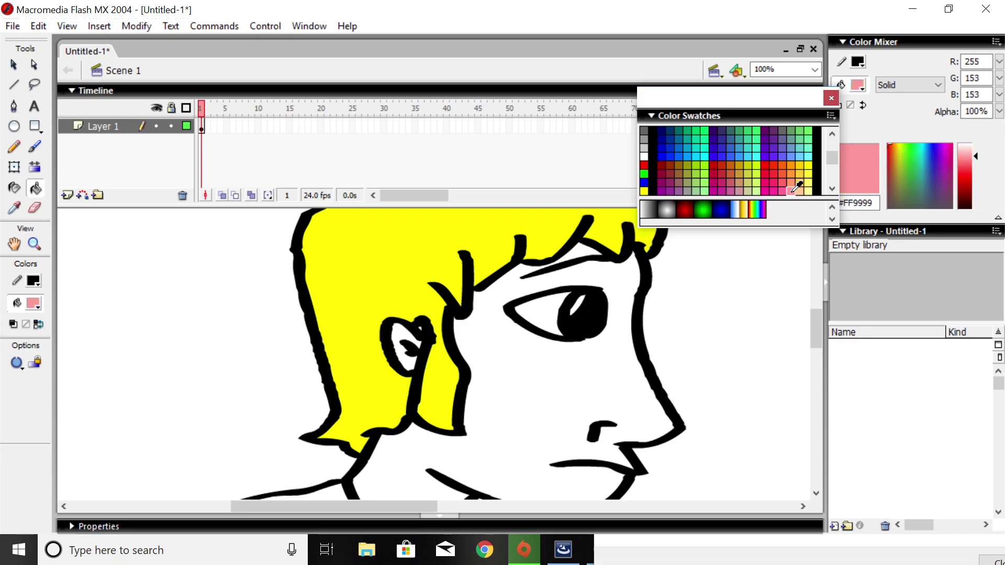
{"action": "left_click", "coordinate": [791, 182]}
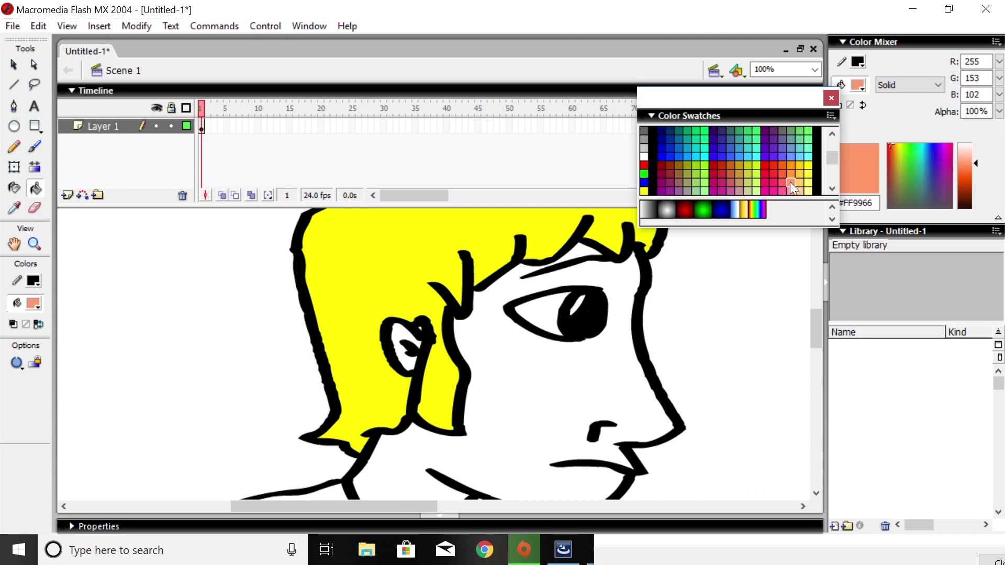
{"action": "left_click", "coordinate": [581, 388]}
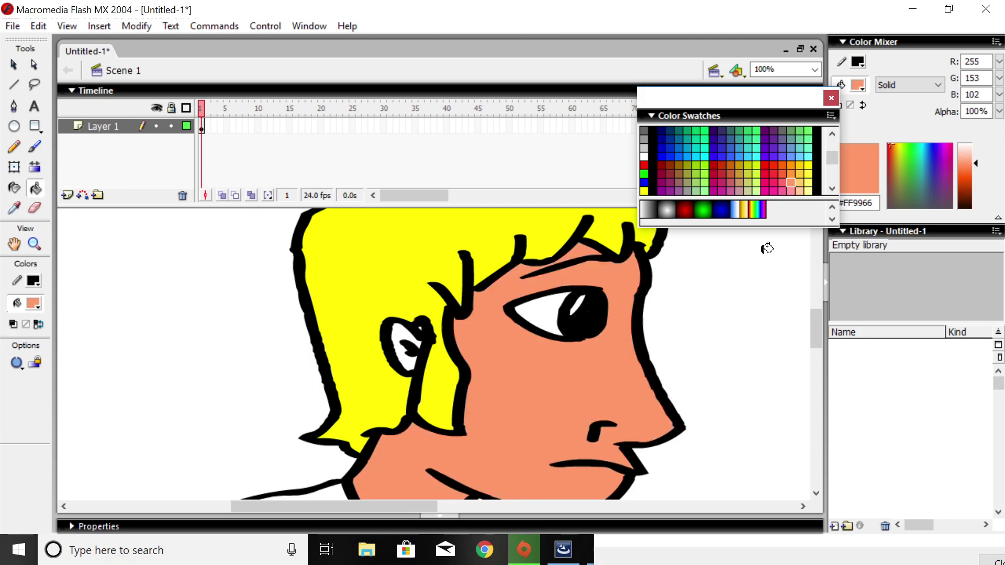
Step: Fill the face, neck and ear with skin tone #FFCC66, leaving the black outlines unfilled
{"action": "left_click", "coordinate": [799, 182]}
{"action": "left_click", "coordinate": [569, 394]}
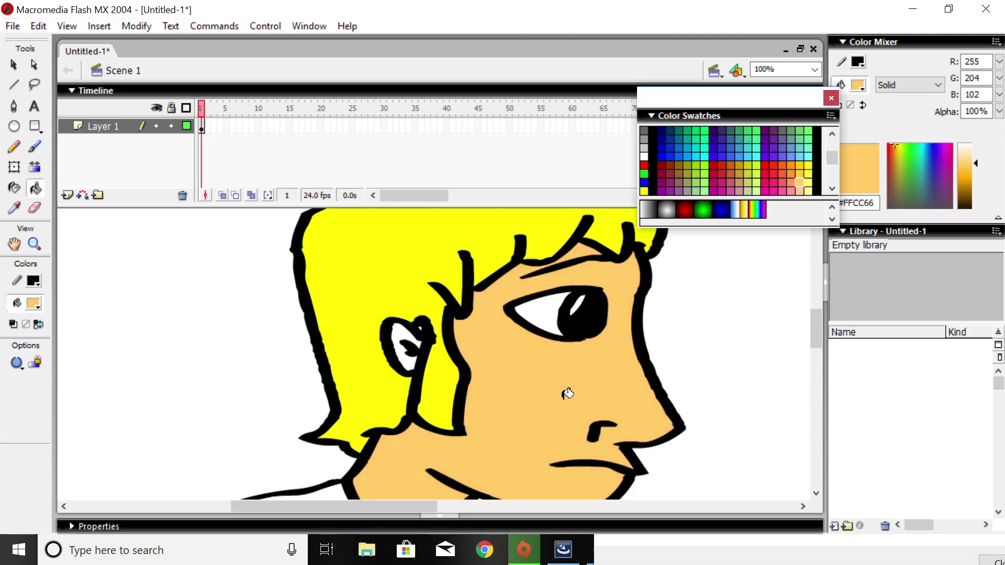
{"action": "left_click", "coordinate": [404, 328]}
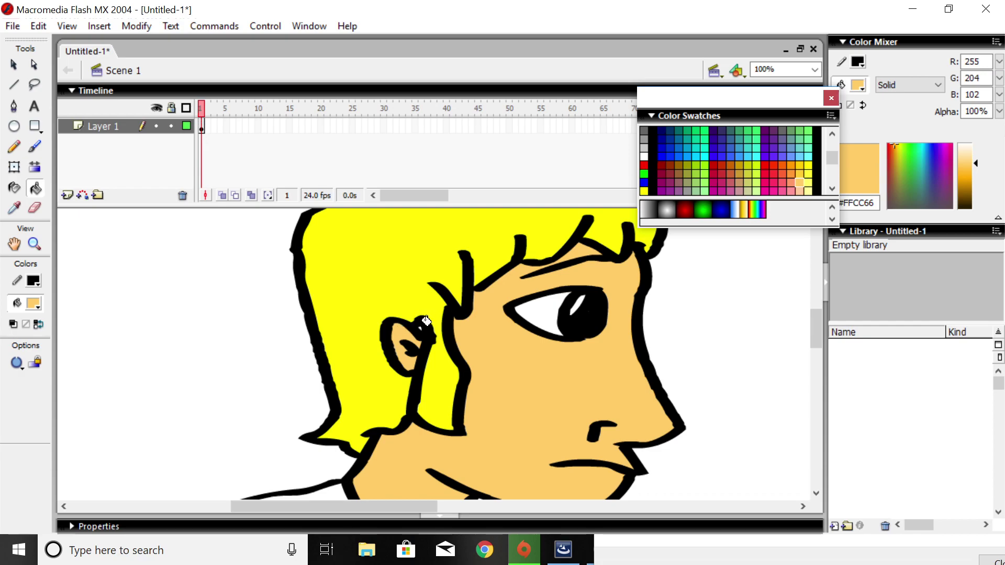
{"action": "left_click", "coordinate": [427, 321]}
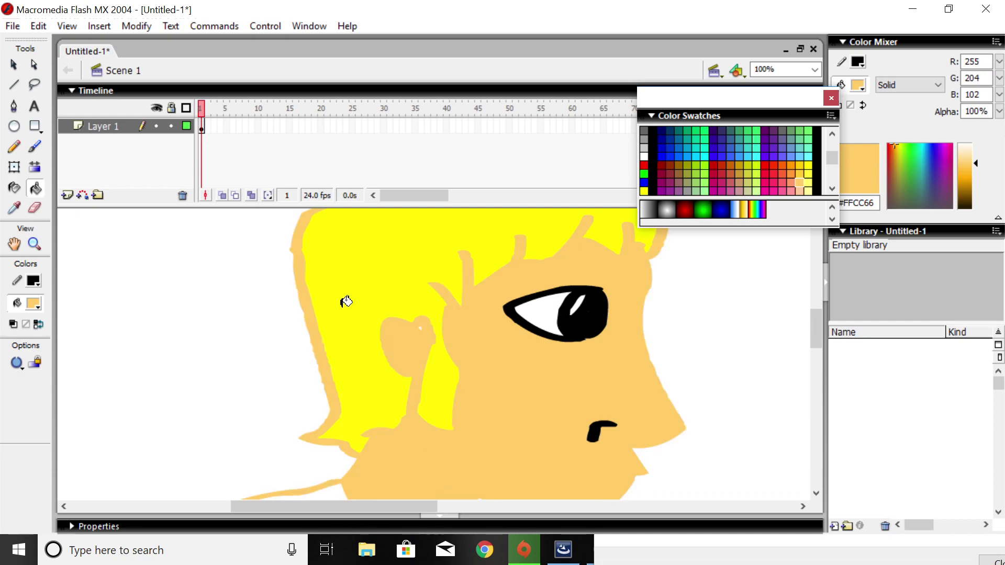
{"action": "key", "text": "ctrl+z"}
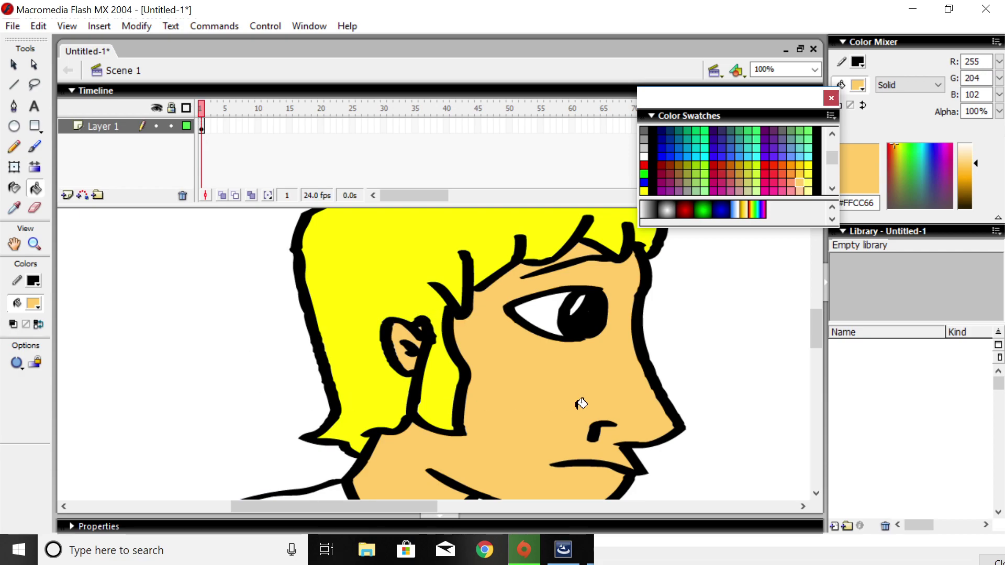
Step: Fill both arms and hands, including the front fist's fingers, with skin tone #FFCC66
{"action": "left_click_drag", "start_coordinate": [817, 329], "coordinate": [821, 372]}
{"action": "left_click", "coordinate": [164, 290]}
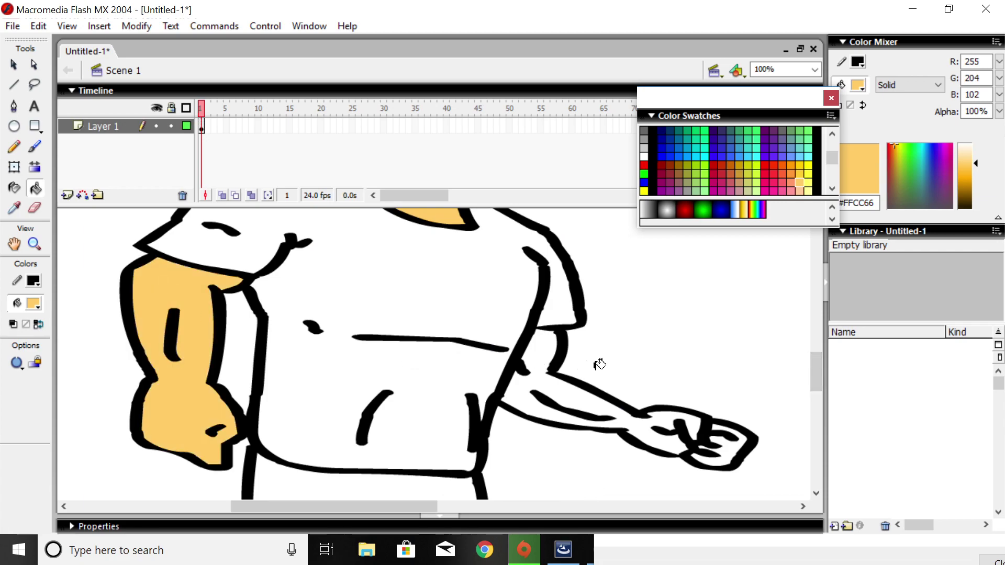
{"action": "left_click", "coordinate": [571, 386]}
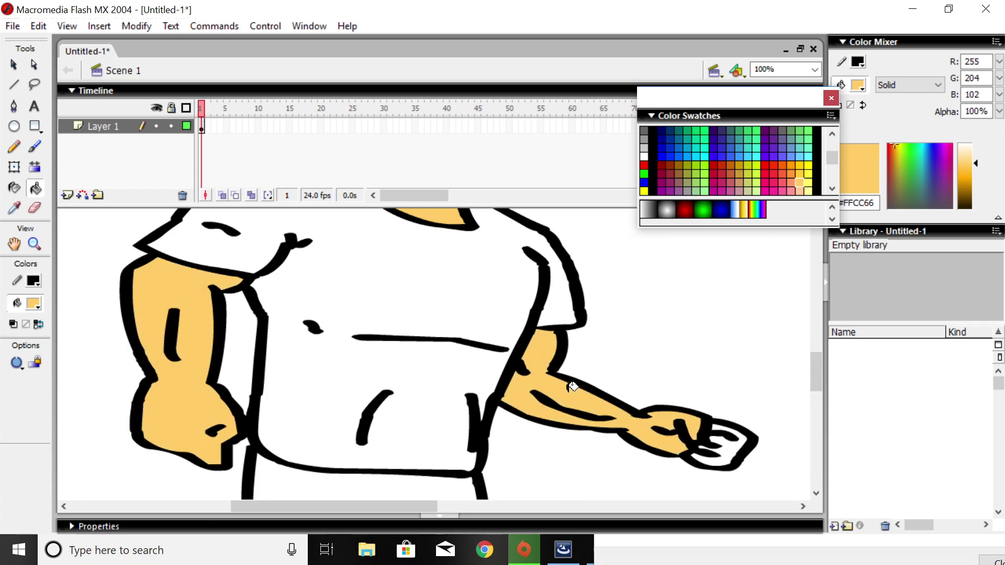
{"action": "left_click", "coordinate": [736, 447]}
Step: Fill the trousers with purple #660099
{"action": "left_click_drag", "start_coordinate": [815, 373], "coordinate": [819, 394]}
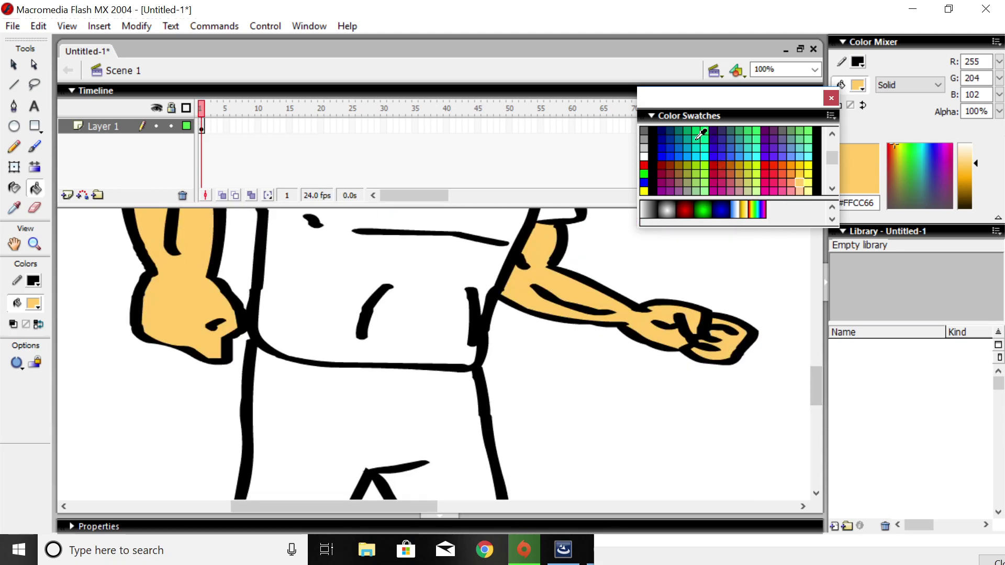
{"action": "left_click", "coordinate": [765, 139]}
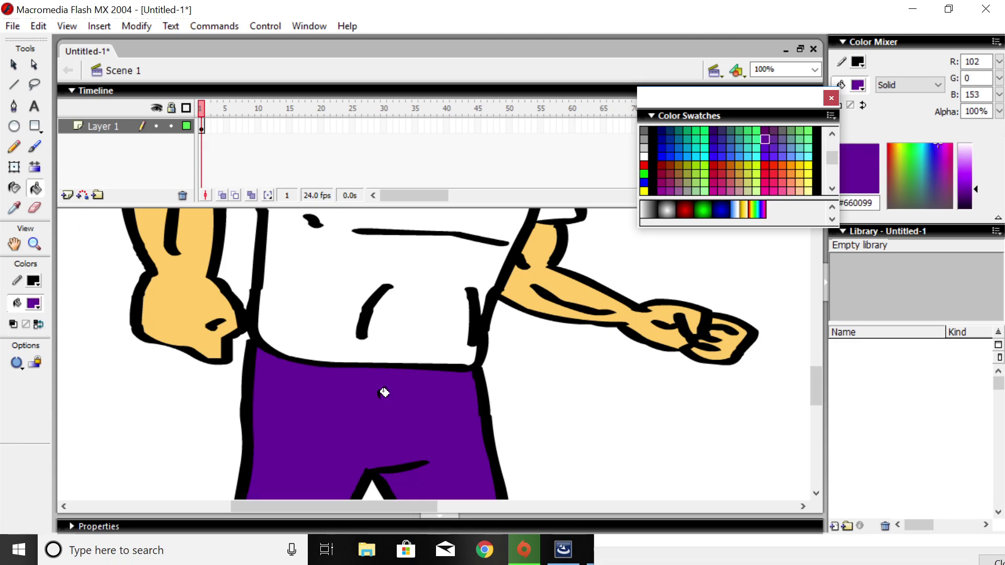
{"action": "left_click", "coordinate": [409, 377]}
Step: Fill the shirt and its front sleeve with green #00FF66
{"action": "left_click", "coordinate": [714, 126]}
{"action": "left_click", "coordinate": [704, 130]}
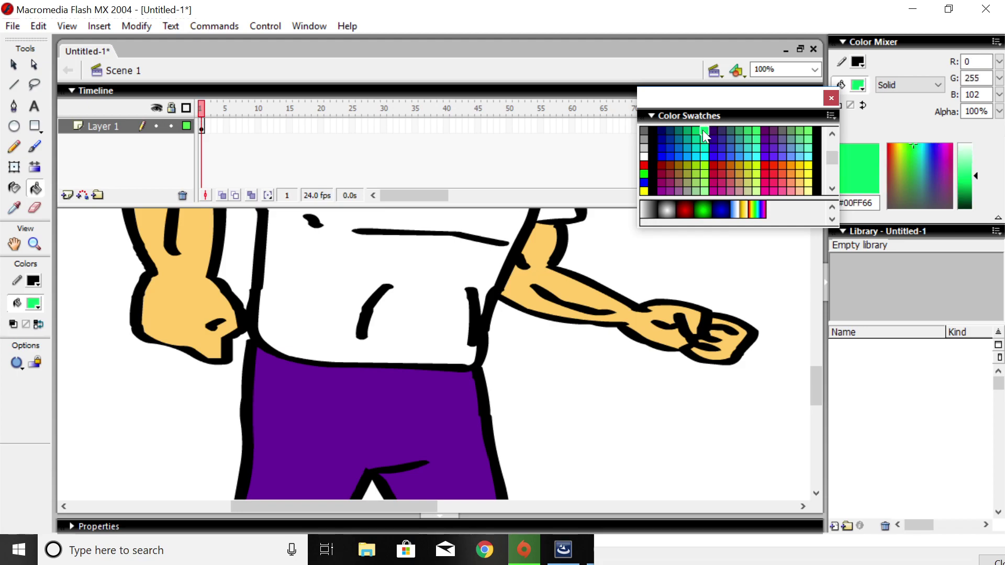
{"action": "left_click", "coordinate": [445, 265]}
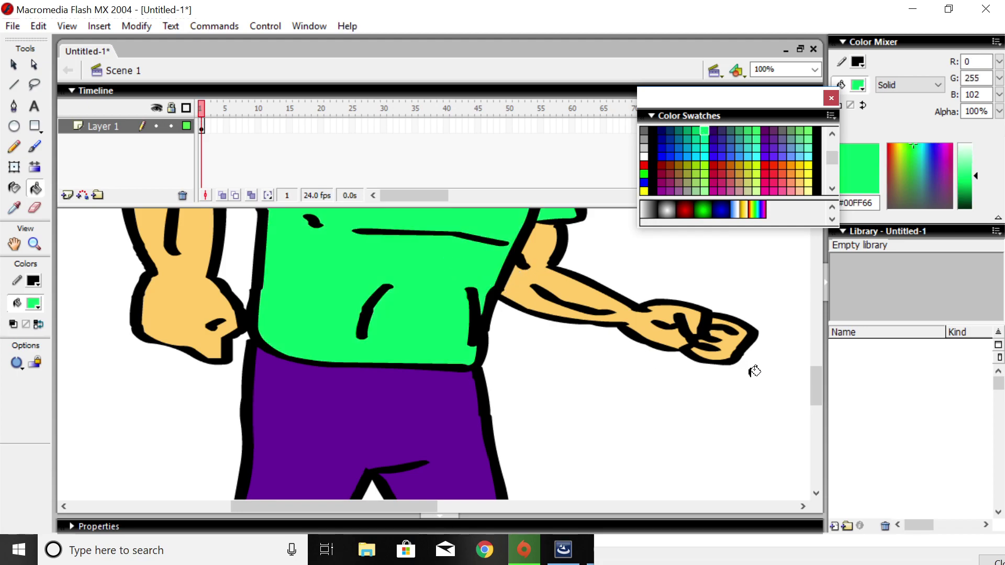
{"action": "left_click_drag", "start_coordinate": [819, 392], "coordinate": [812, 331]}
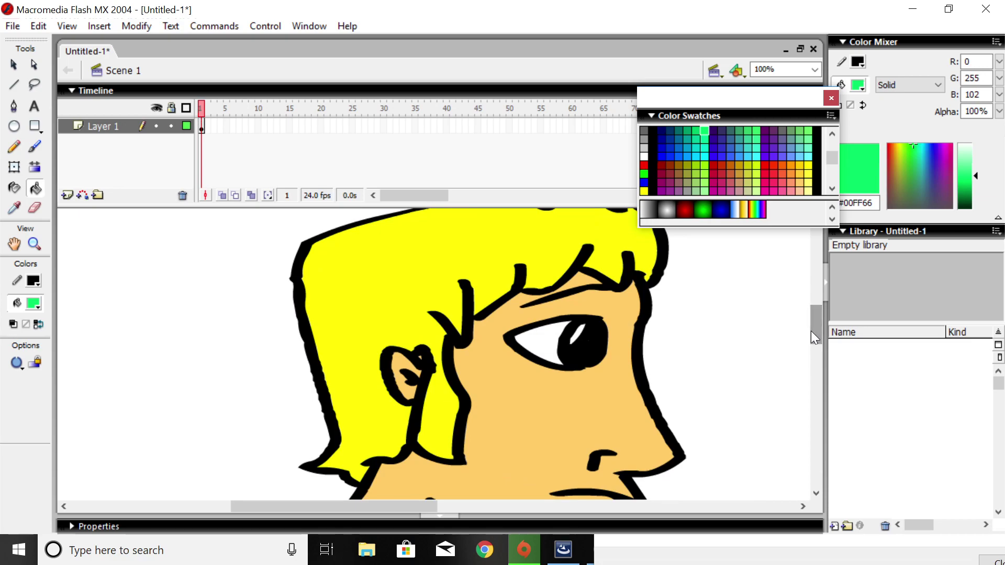
{"action": "left_click", "coordinate": [651, 156]}
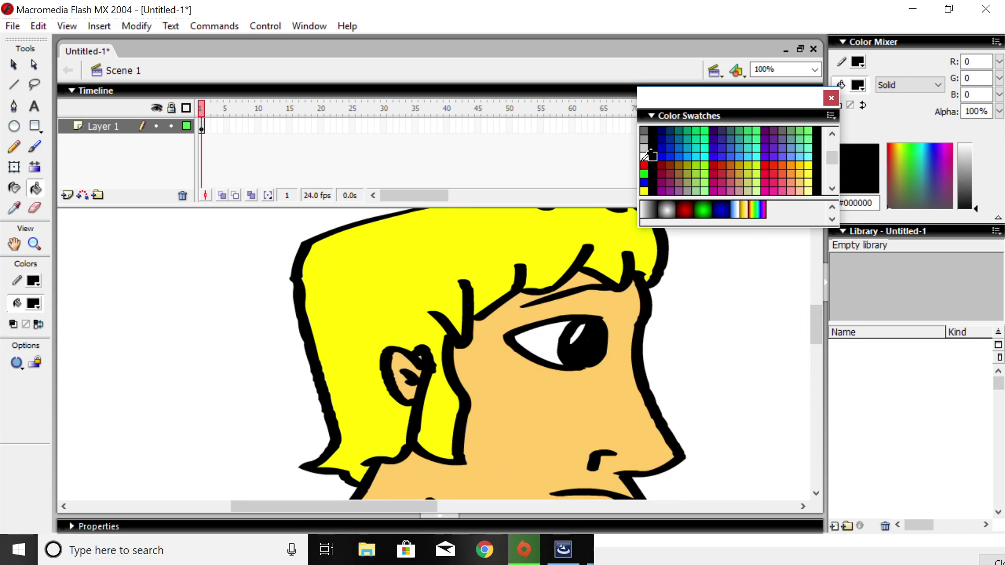
{"action": "left_click", "coordinate": [645, 156]}
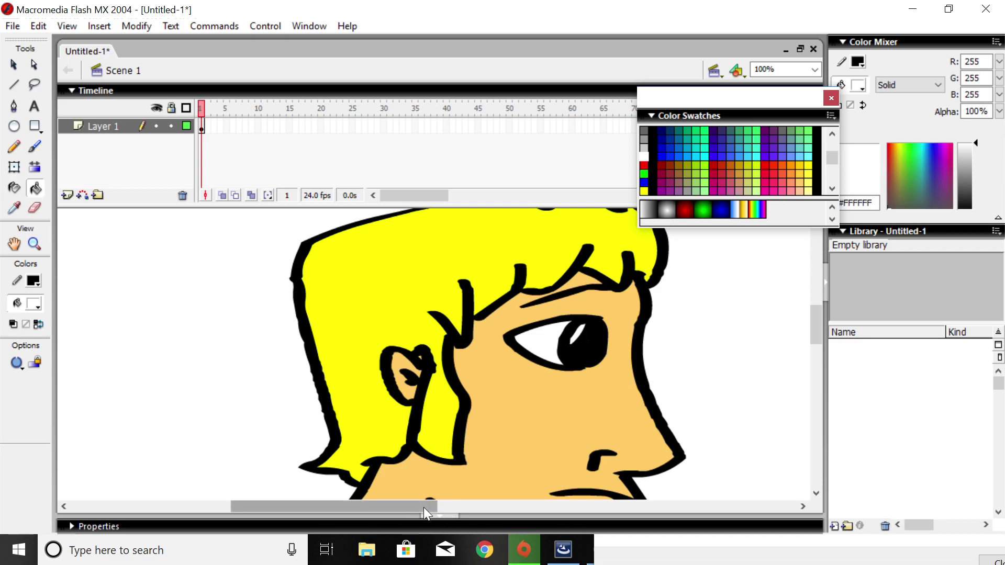
{"action": "mouse_move", "coordinate": [424, 508]}
{"action": "left_mouse_down"}
{"action": "mouse_move", "coordinate": [502, 504]}
{"action": "mouse_move", "coordinate": [450, 511]}
{"action": "left_mouse_up"}
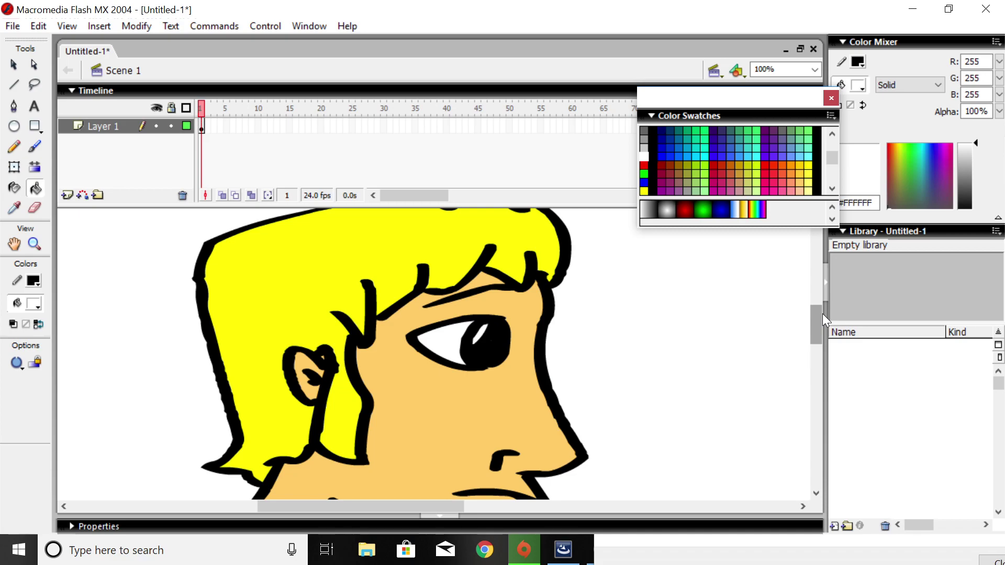
Step: Fill both shoes, including their inner ankle openings, with dark purple #660066
{"action": "mouse_move", "coordinate": [822, 313]}
{"action": "left_mouse_down"}
{"action": "mouse_move", "coordinate": [848, 423]}
{"action": "mouse_move", "coordinate": [846, 415]}
{"action": "left_mouse_up"}
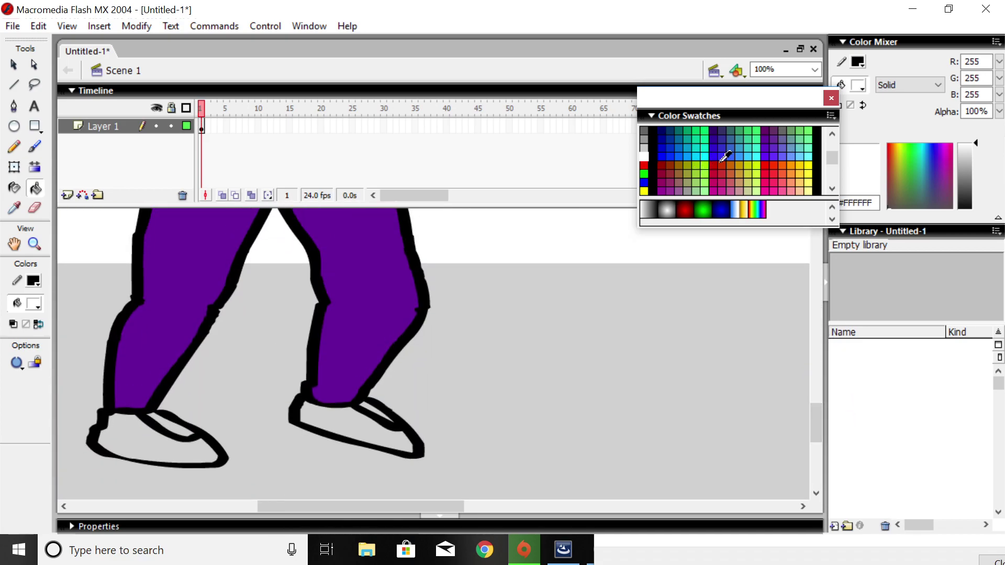
{"action": "left_click", "coordinate": [771, 130]}
{"action": "left_click", "coordinate": [766, 130]}
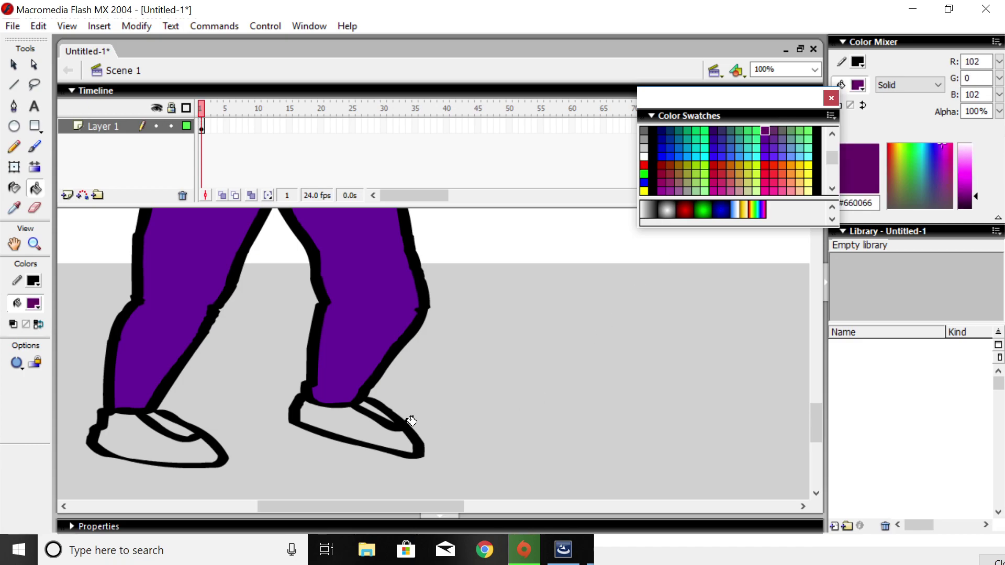
{"action": "left_click", "coordinate": [370, 418]}
{"action": "left_click", "coordinate": [165, 444]}
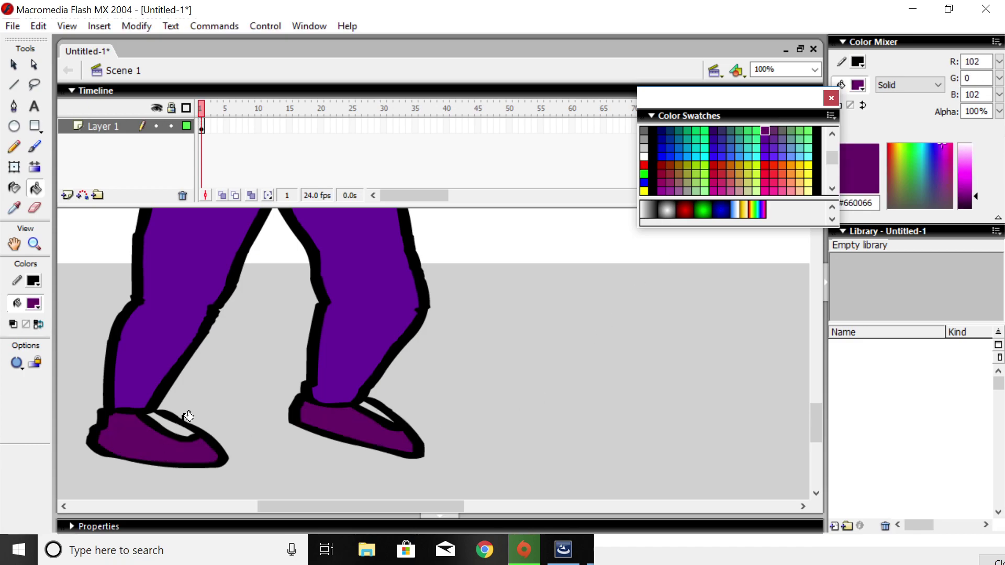
{"action": "left_click", "coordinate": [172, 425]}
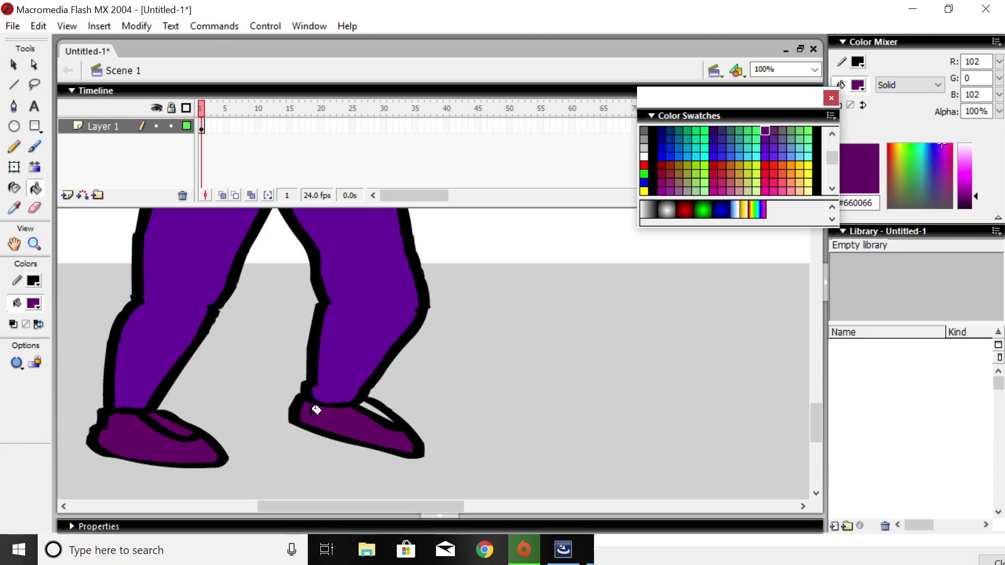
{"action": "left_click", "coordinate": [375, 402]}
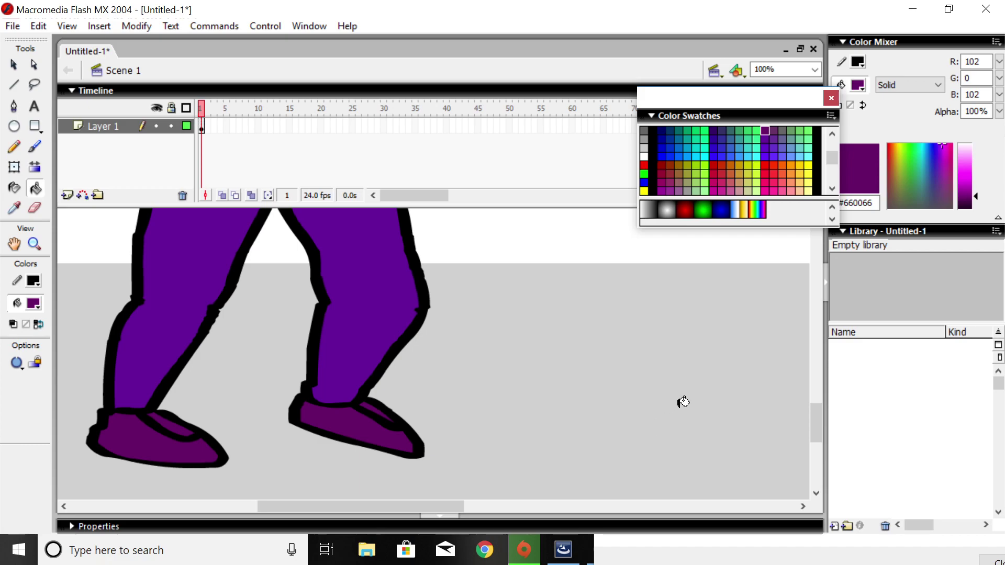
Step: Draw a small bee's head, striped body and two antennae in black #000000 with the Brush near the stage's right edge, level with the face
{"action": "key", "text": "ctrl+minus"}
{"action": "key", "text": "ctrl+minus"}
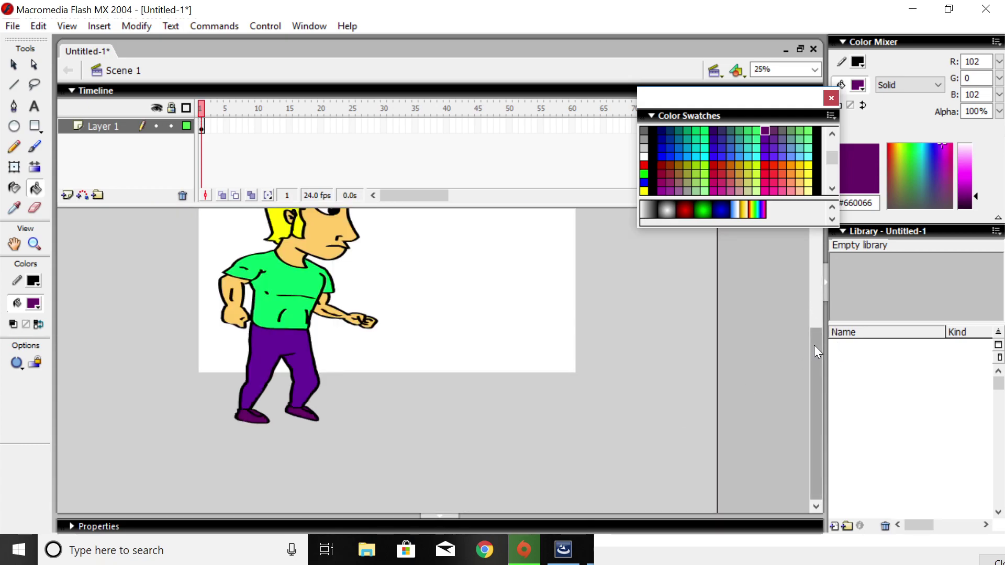
{"action": "left_click_drag", "start_coordinate": [820, 344], "coordinate": [812, 304]}
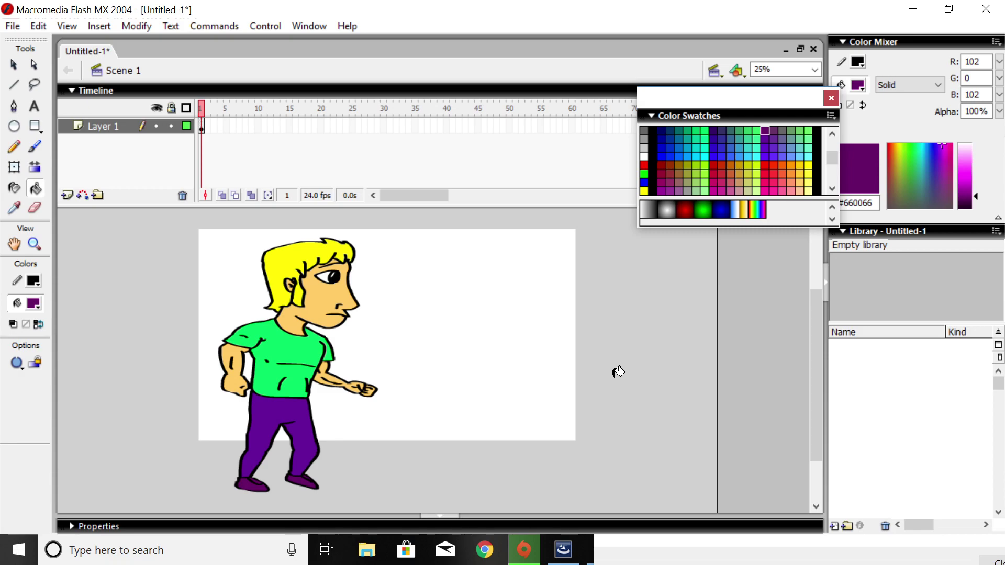
{"action": "left_click", "coordinate": [37, 141]}
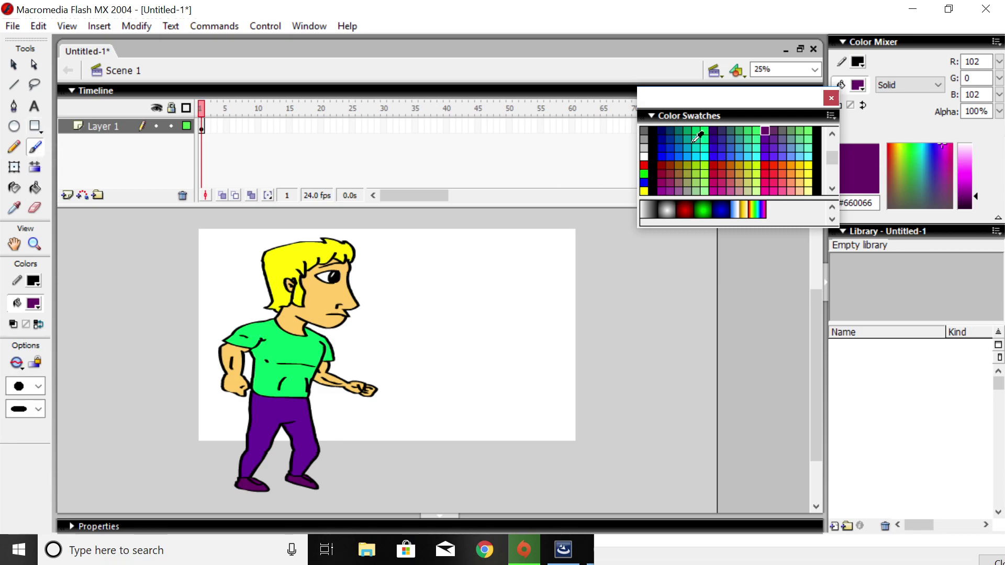
{"action": "left_click", "coordinate": [653, 155]}
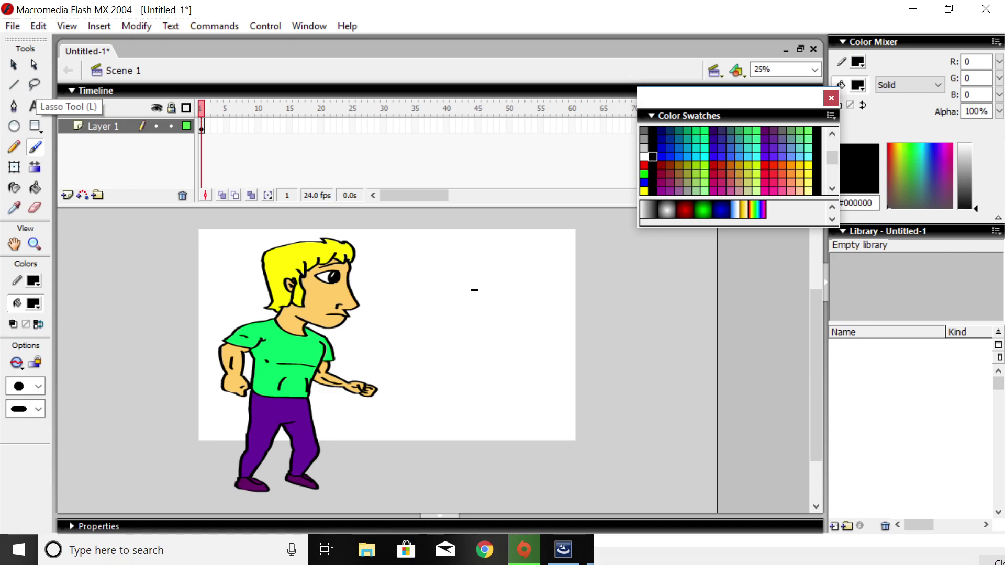
{"action": "left_click", "coordinate": [35, 244]}
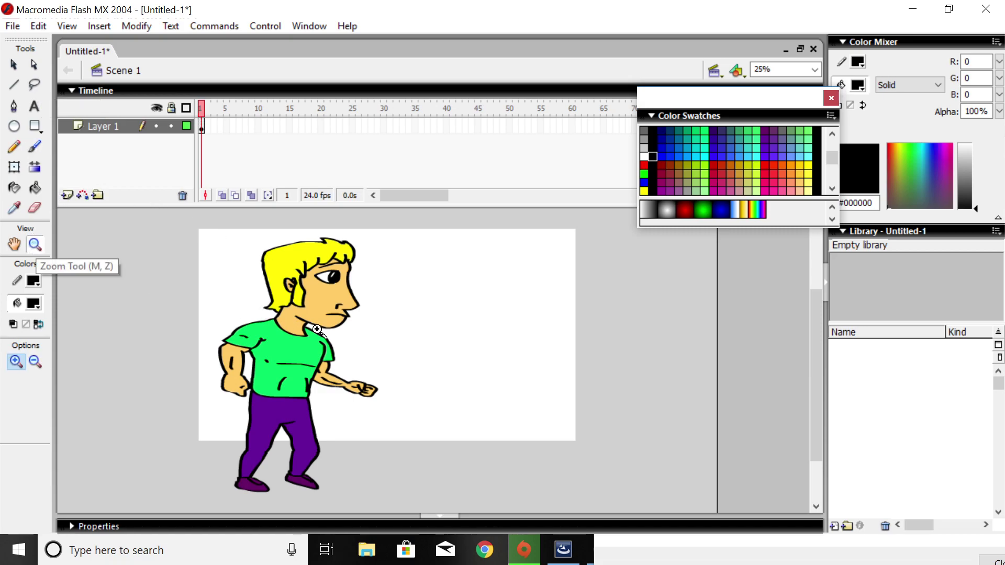
{"action": "left_click", "coordinate": [521, 329]}
{"action": "left_click", "coordinate": [473, 278]}
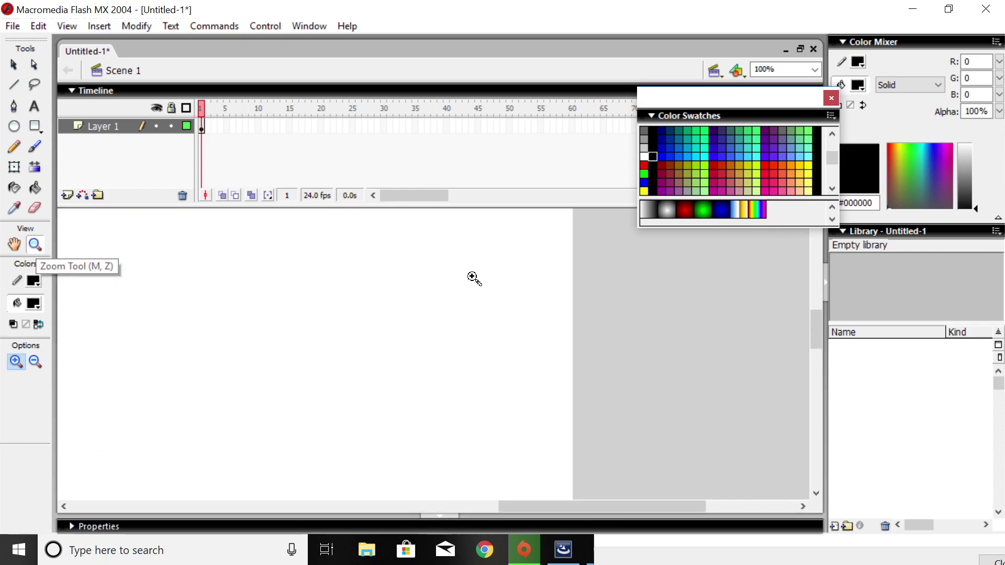
{"action": "left_click", "coordinate": [41, 148]}
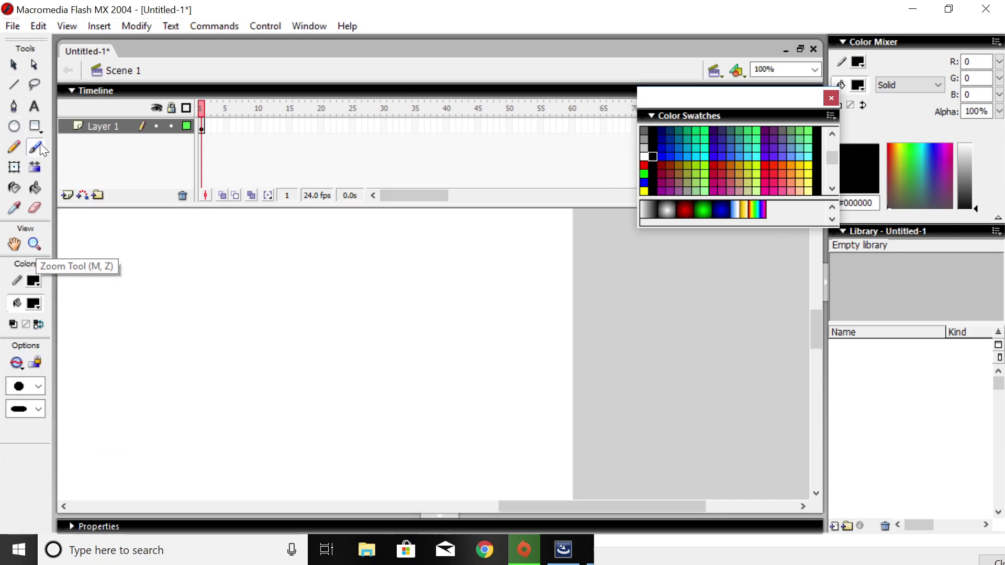
{"action": "mouse_move", "coordinate": [569, 296]}
{"action": "left_mouse_down"}
{"action": "mouse_move", "coordinate": [561, 315]}
{"action": "mouse_move", "coordinate": [524, 298]}
{"action": "mouse_move", "coordinate": [534, 291]}
{"action": "mouse_move", "coordinate": [571, 309]}
{"action": "left_mouse_up"}
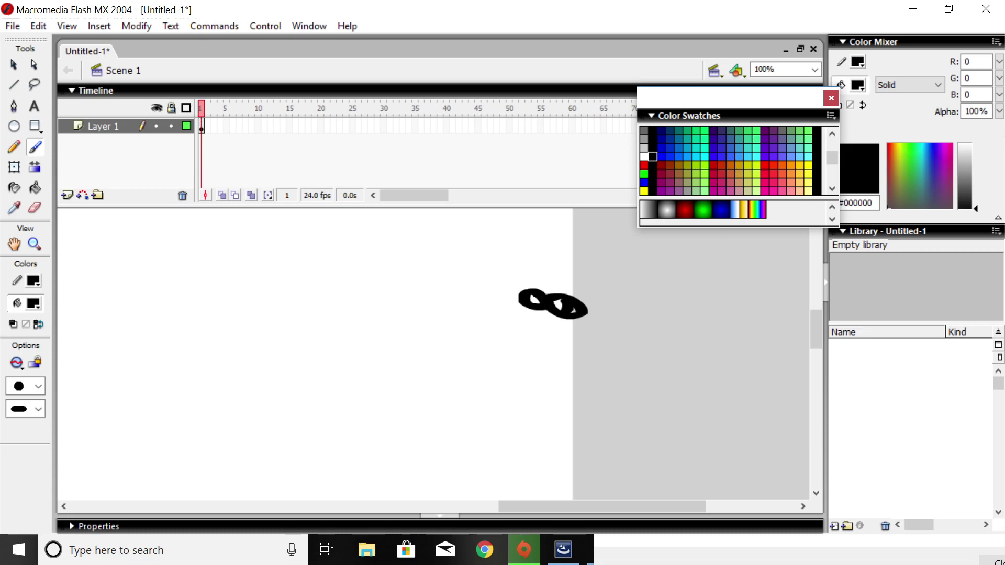
{"action": "left_click_drag", "start_coordinate": [538, 296], "coordinate": [526, 315]}
{"action": "key", "text": "ctrl+z"}
{"action": "mouse_move", "coordinate": [535, 289]}
{"action": "left_mouse_down"}
{"action": "mouse_move", "coordinate": [503, 273]}
{"action": "mouse_move", "coordinate": [508, 289]}
{"action": "mouse_move", "coordinate": [497, 285]}
{"action": "left_mouse_up"}
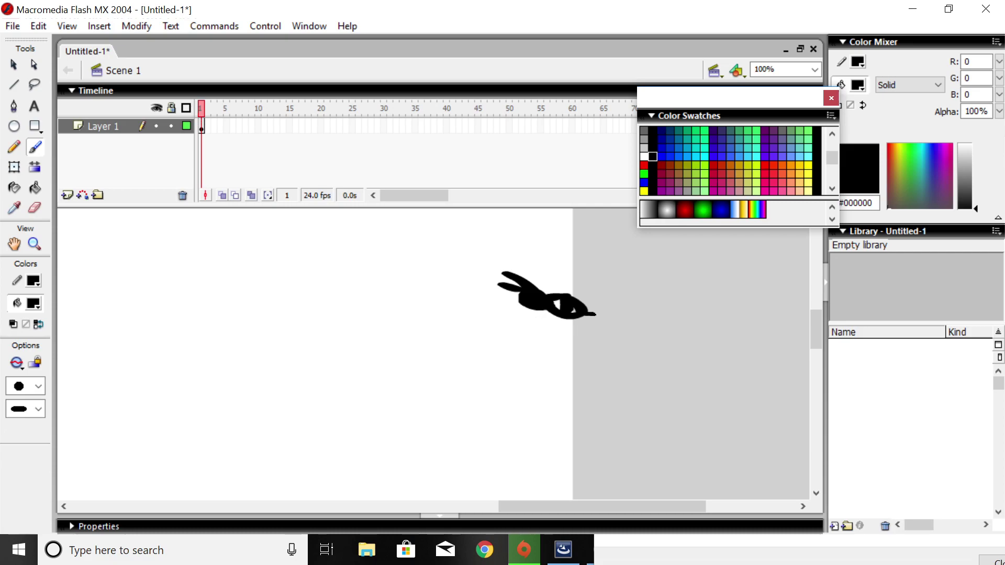
Step: Add the bee's stinger, short legs beneath the body and two wings above it with black brush strokes
{"action": "left_click_drag", "start_coordinate": [586, 314], "coordinate": [598, 315]}
{"action": "mouse_move", "coordinate": [548, 314]}
{"action": "left_mouse_down"}
{"action": "mouse_move", "coordinate": [530, 315]}
{"action": "mouse_move", "coordinate": [575, 325]}
{"action": "left_mouse_up"}
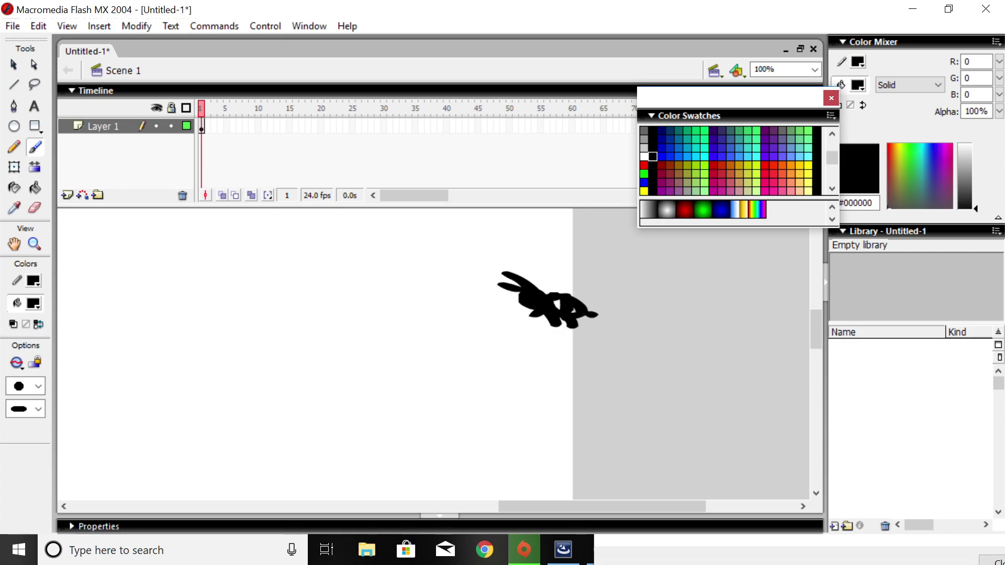
{"action": "mouse_move", "coordinate": [550, 293]}
{"action": "left_mouse_down"}
{"action": "mouse_move", "coordinate": [578, 275]}
{"action": "mouse_move", "coordinate": [601, 296]}
{"action": "mouse_move", "coordinate": [560, 295]}
{"action": "mouse_move", "coordinate": [537, 271]}
{"action": "mouse_move", "coordinate": [524, 282]}
{"action": "mouse_move", "coordinate": [581, 283]}
{"action": "left_mouse_up"}
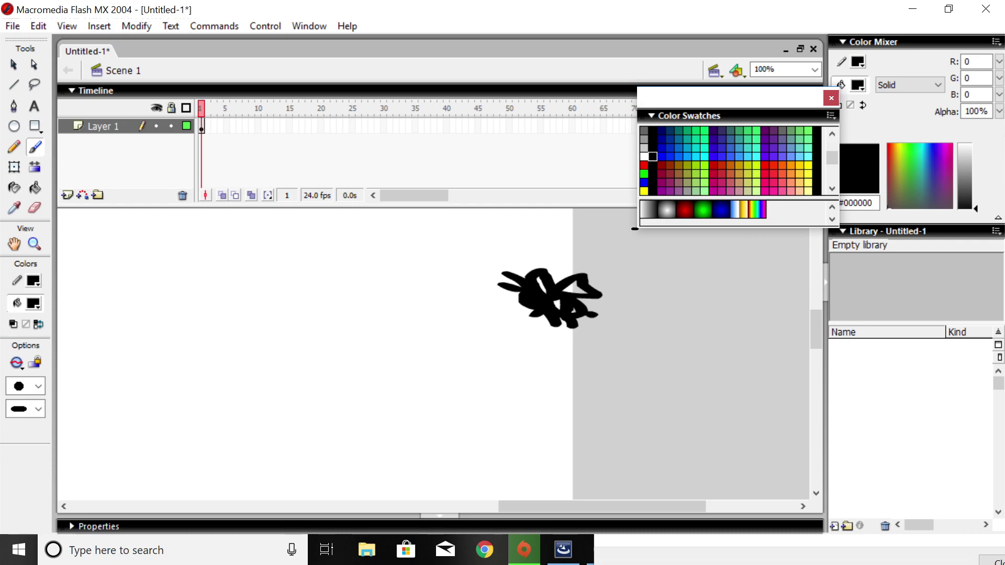
Step: Fill the gaps between the bee's black body stripes with yellow #FFFF00, undoing any fill that recolours the outlines
{"action": "left_click", "coordinate": [809, 165]}
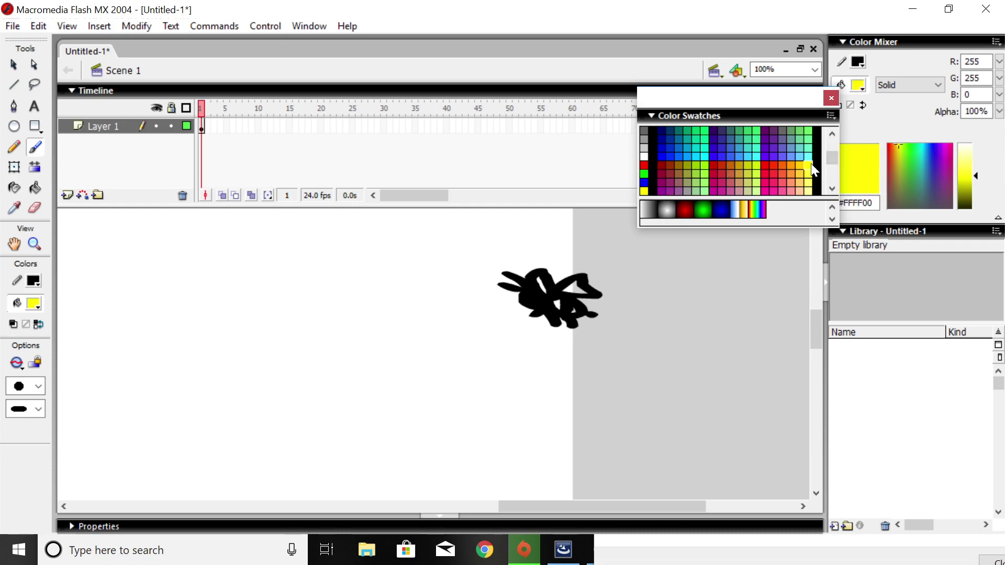
{"action": "left_click", "coordinate": [36, 184]}
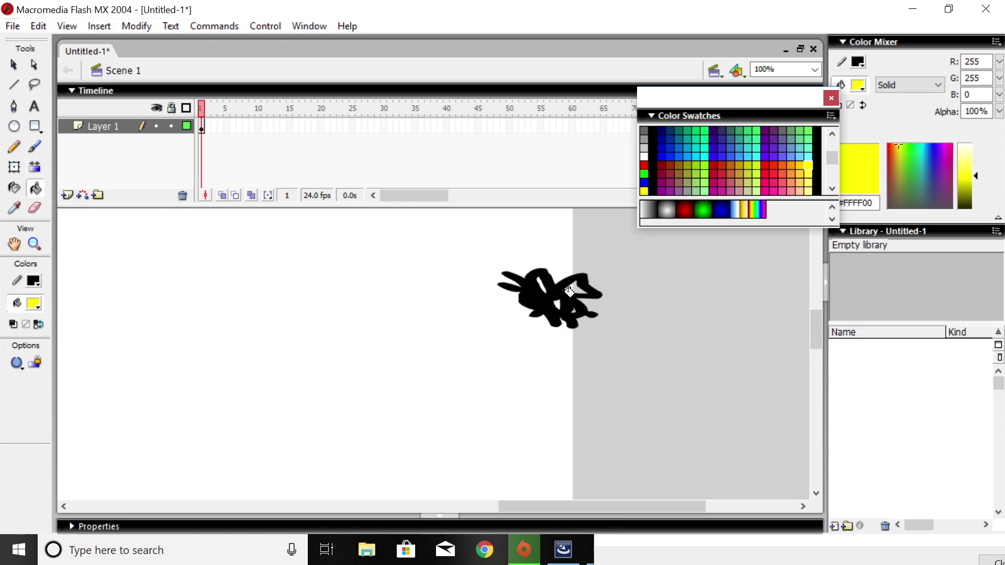
{"action": "left_click", "coordinate": [558, 303]}
{"action": "left_click", "coordinate": [580, 302]}
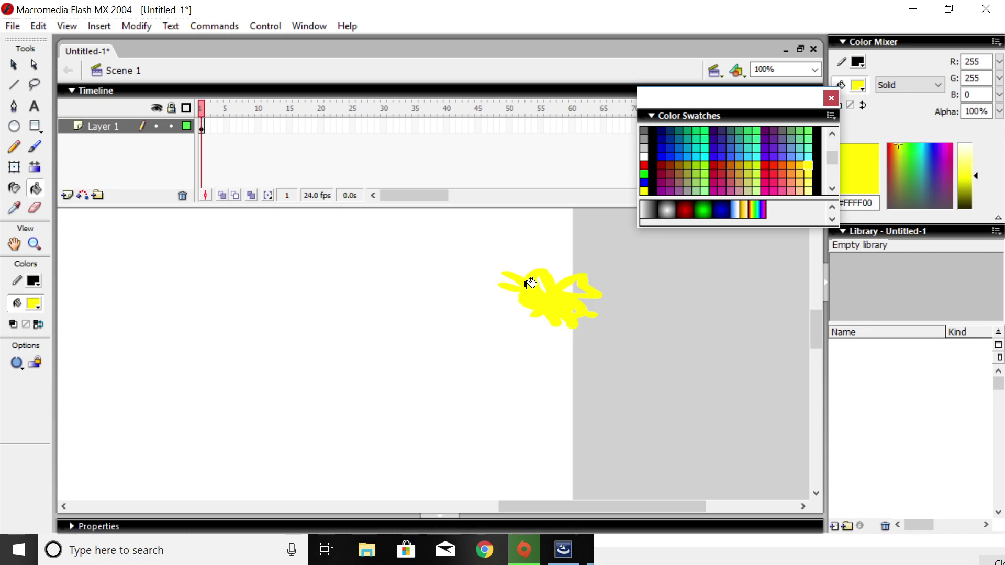
{"action": "key", "text": "ctrl+z"}
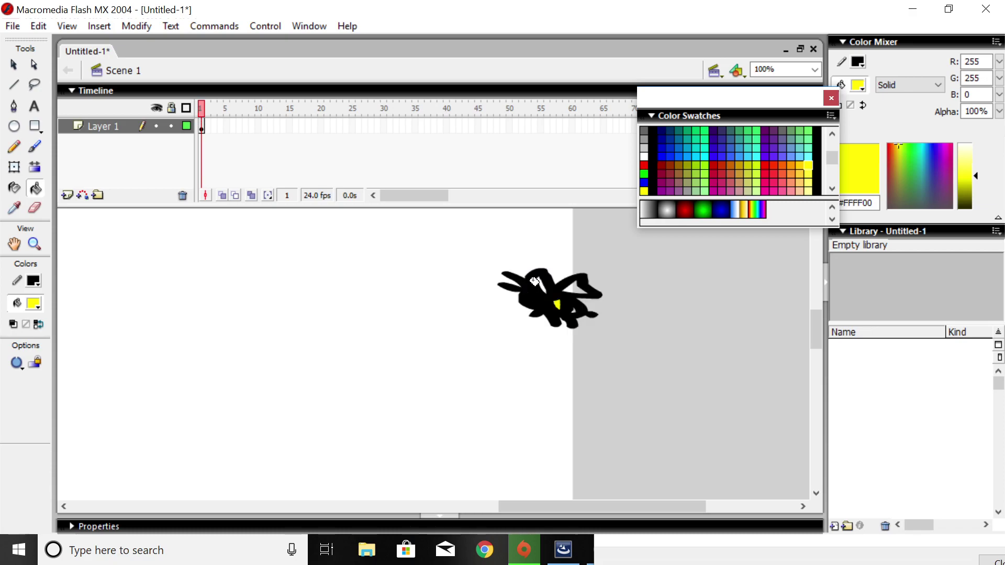
{"action": "left_click", "coordinate": [580, 303]}
{"action": "key", "text": "ctrl+z"}
{"action": "left_click", "coordinate": [579, 302]}
{"action": "key", "text": "ctrl+z"}
Step: Fill the bee's two wings with grey-green #999966
{"action": "left_click", "coordinate": [688, 179]}
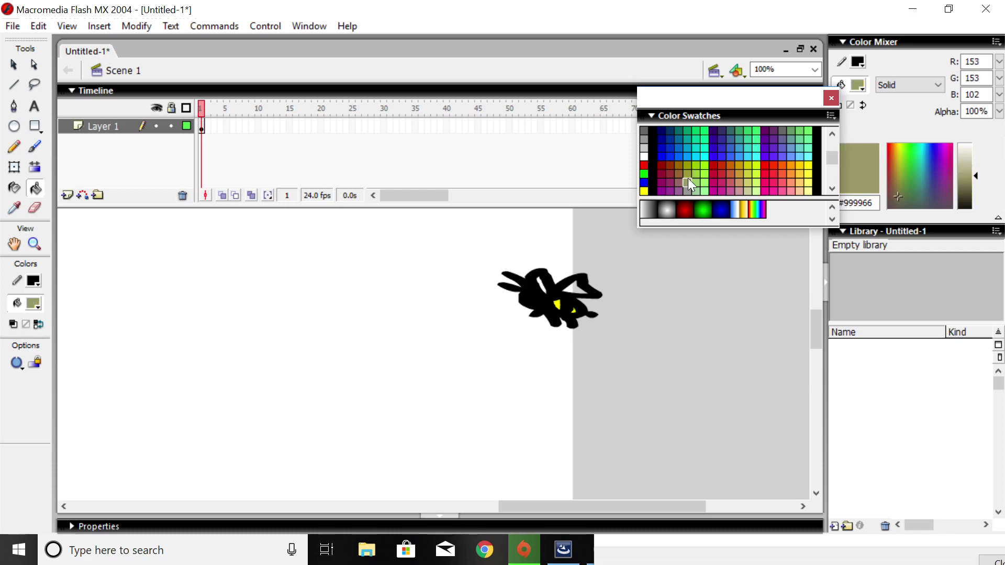
{"action": "left_click", "coordinate": [589, 285]}
{"action": "left_click", "coordinate": [546, 283]}
Step: Add a new layer, place it beneath Layer 1 and name it BG
{"action": "key", "text": "ctrl+minus"}
{"action": "key", "text": "ctrl+minus"}
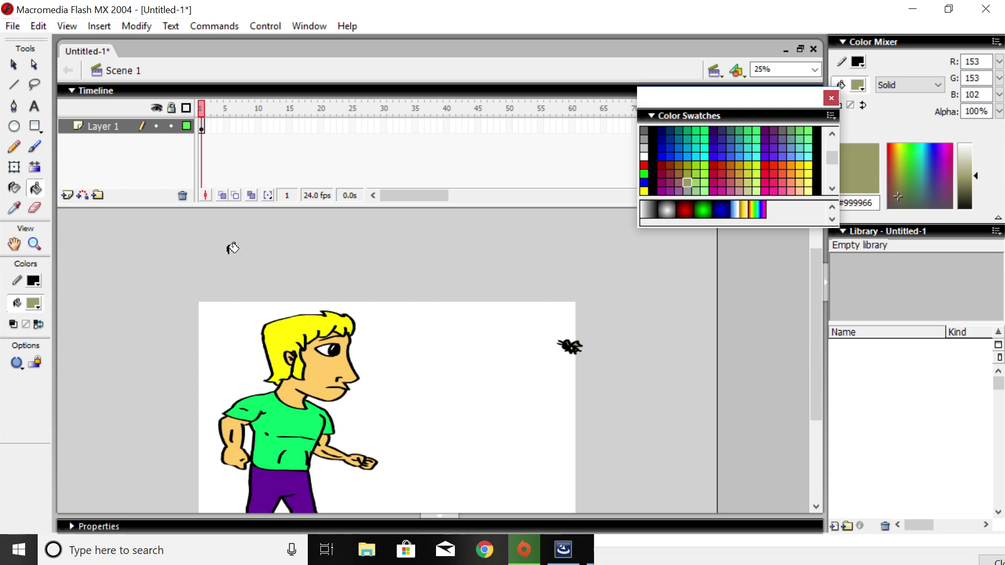
{"action": "left_click", "coordinate": [67, 196]}
{"action": "left_click_drag", "start_coordinate": [113, 144], "coordinate": [111, 124]}
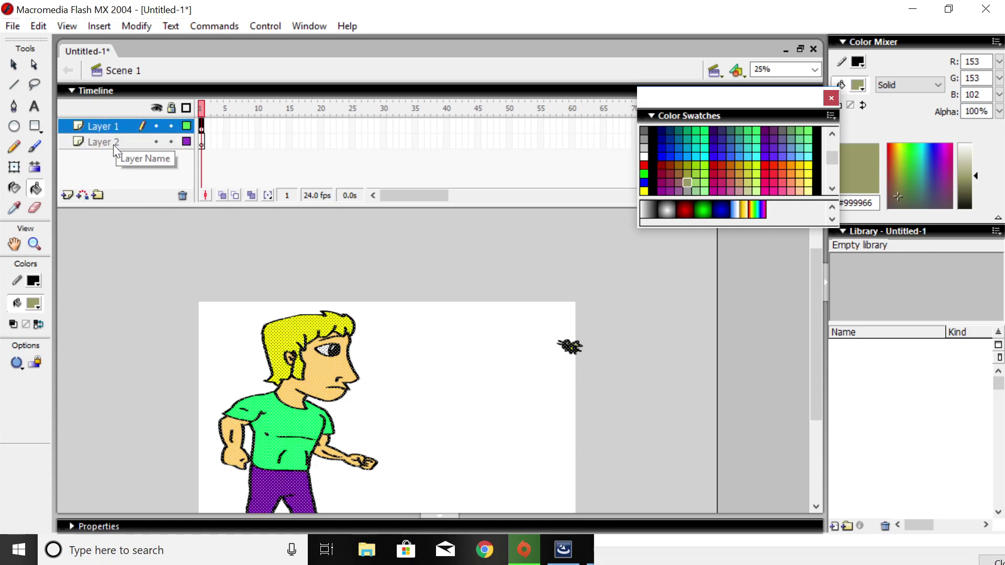
{"action": "double_click", "coordinate": [114, 142]}
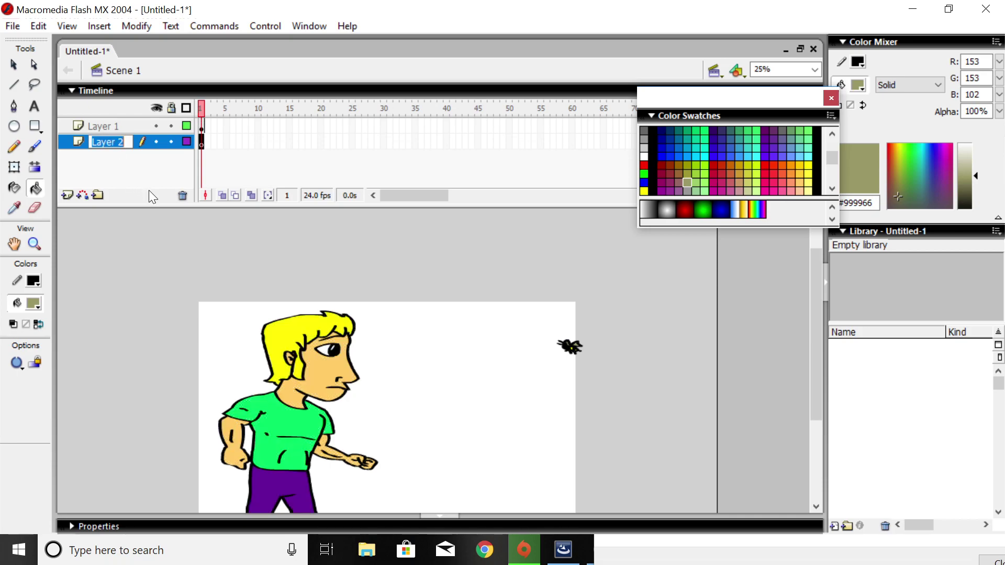
{"action": "type", "text": "BG"}
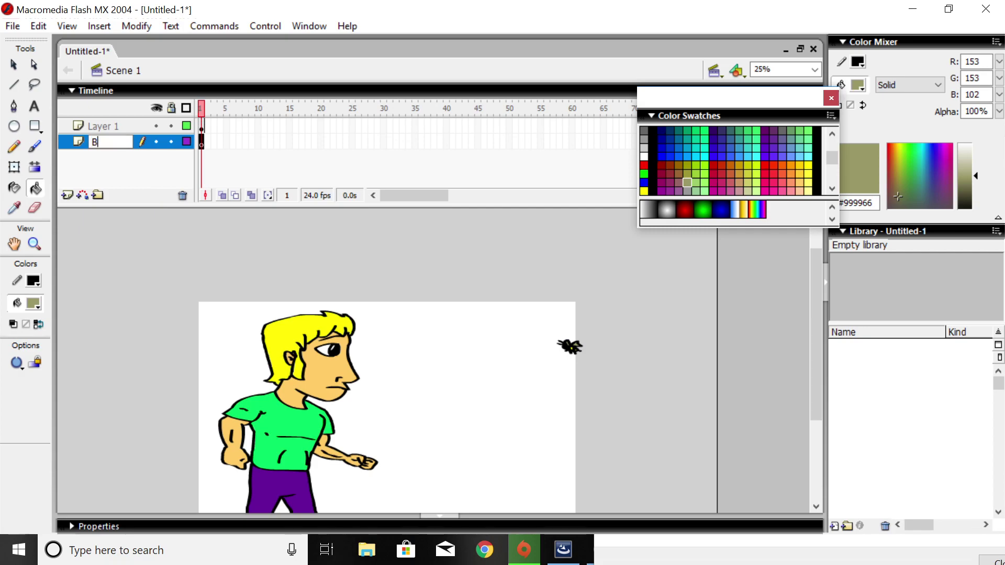
{"action": "left_click", "coordinate": [125, 179]}
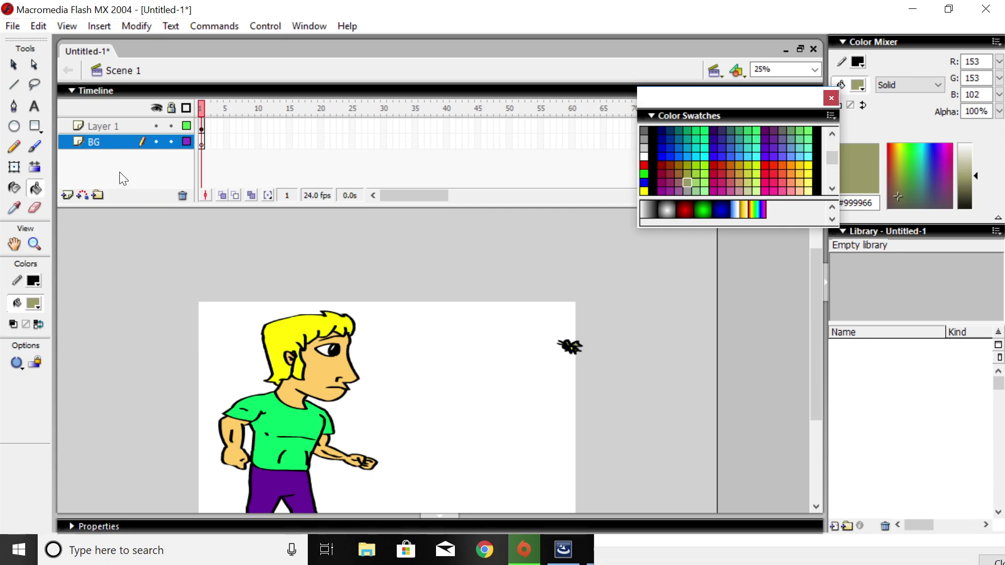
Step: Rename Layer 1, which holds the character and the insect, as "man and bee"
{"action": "double_click", "coordinate": [109, 127]}
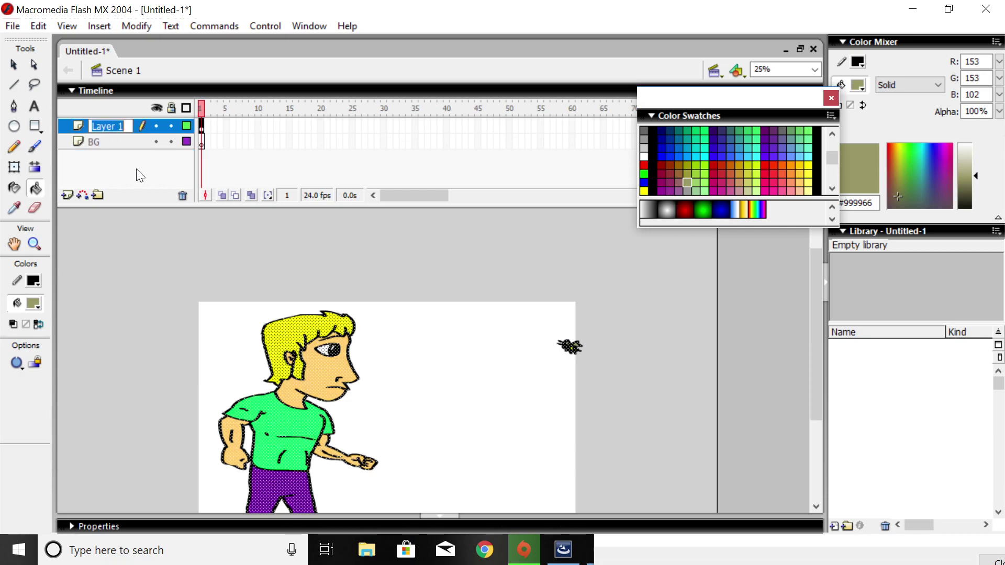
{"action": "type", "text": "man "}
{"action": "type", "text": "and bee"}
{"action": "left_click", "coordinate": [140, 176]}
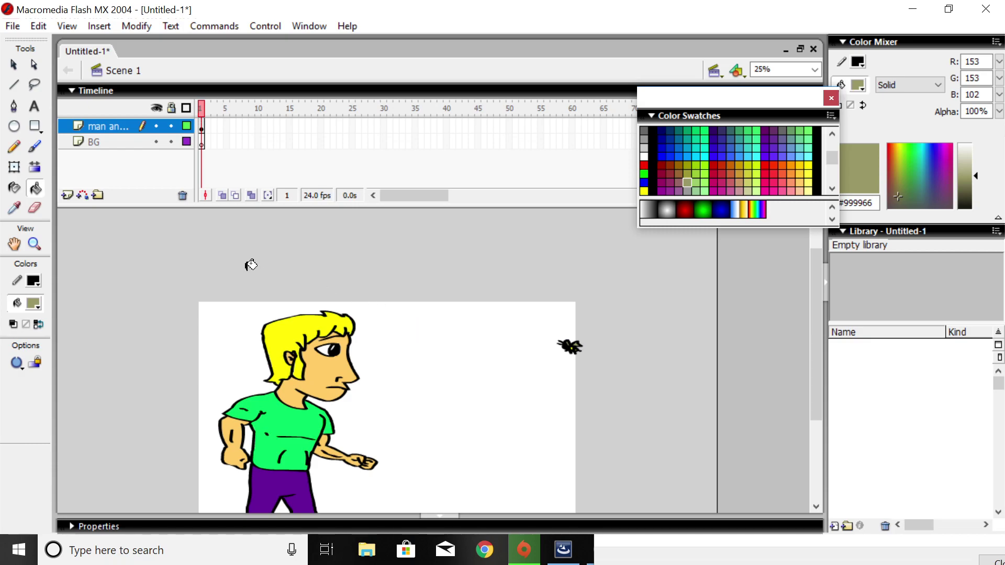
Step: On the BG layer, brush a jagged black grass line across the lower stage, continuing past the stage's right edge and downward
{"action": "left_click", "coordinate": [127, 144]}
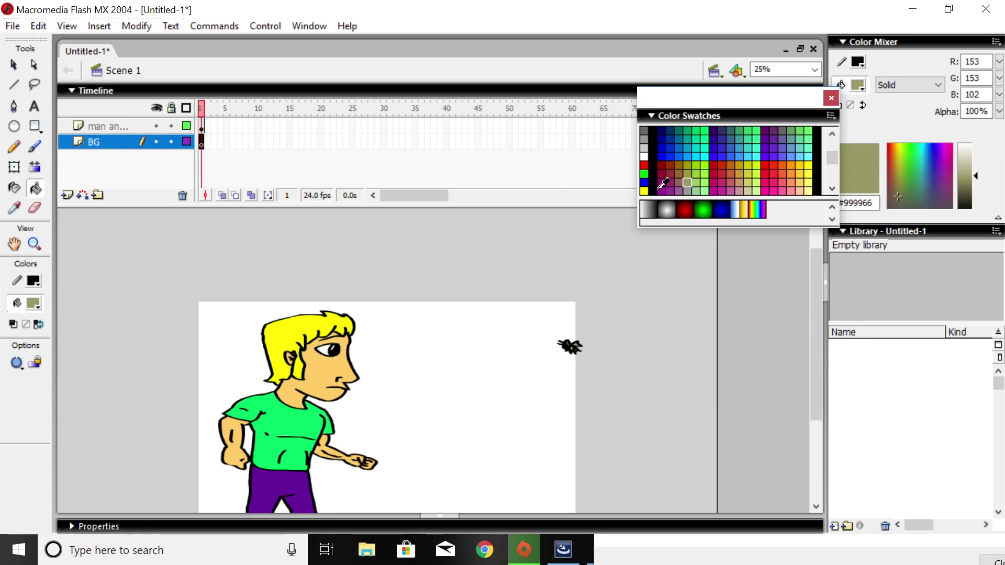
{"action": "left_click", "coordinate": [654, 131]}
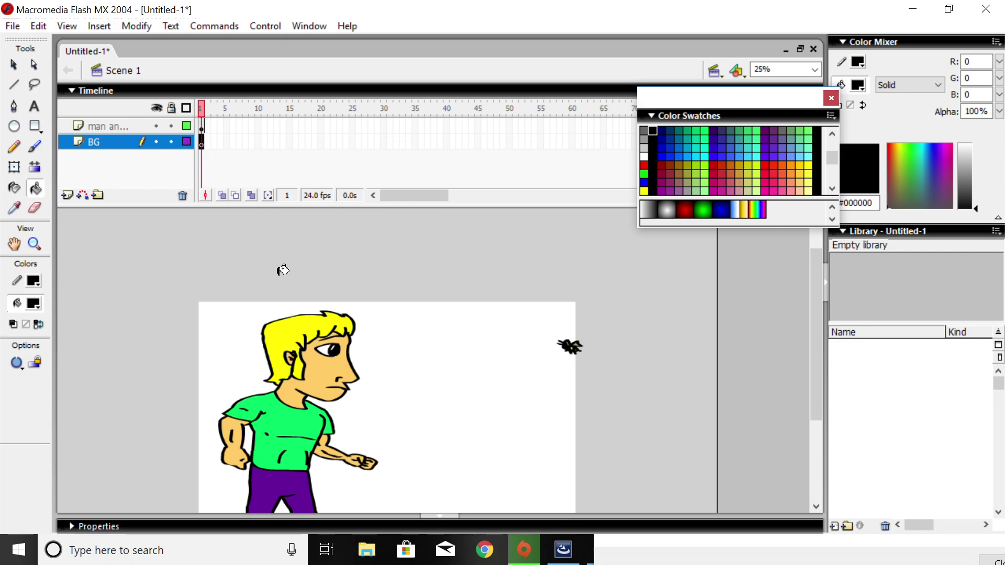
{"action": "left_click", "coordinate": [35, 149]}
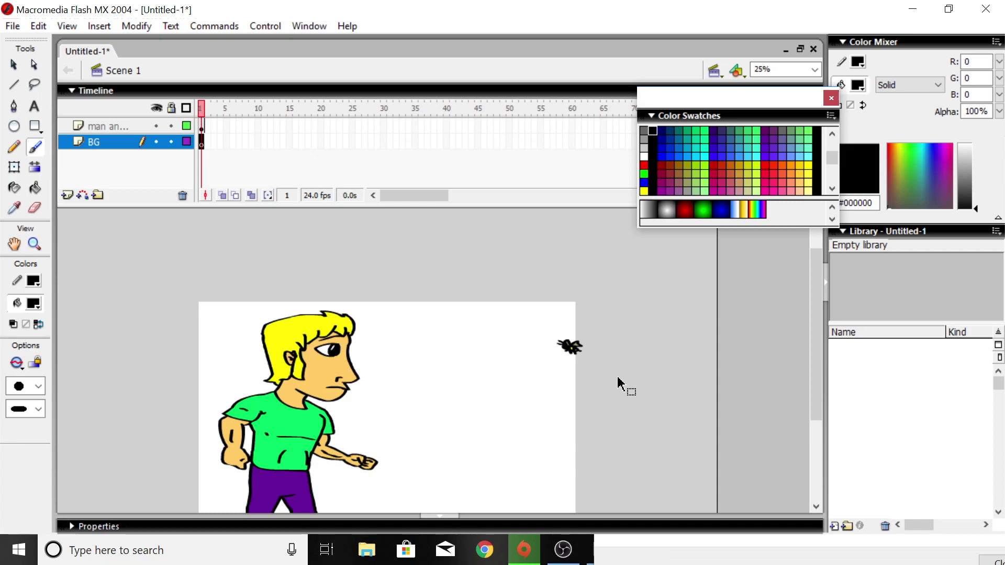
{"action": "left_click", "coordinate": [35, 245]}
{"action": "left_click", "coordinate": [480, 443]}
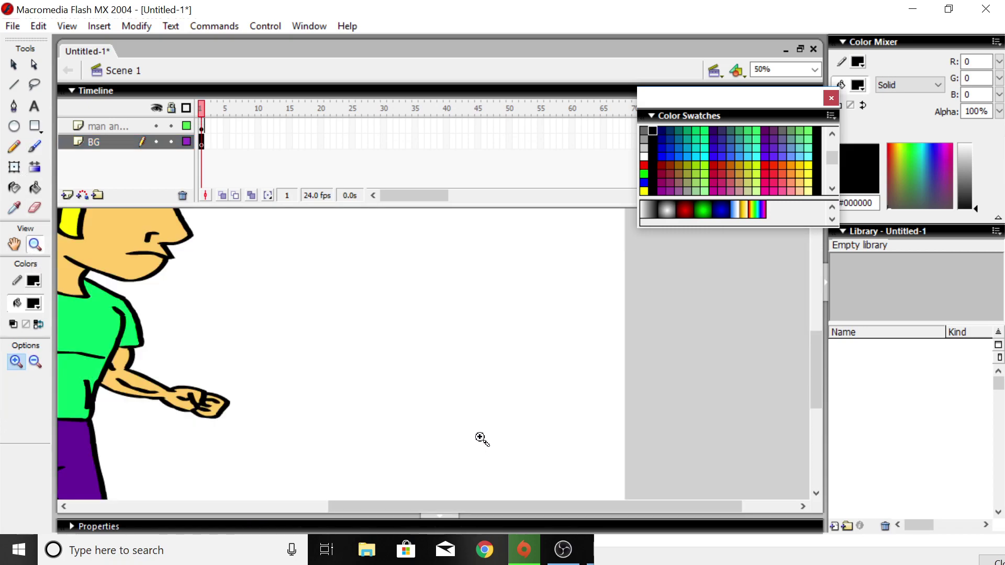
{"action": "left_click_drag", "start_coordinate": [628, 507], "coordinate": [529, 505]}
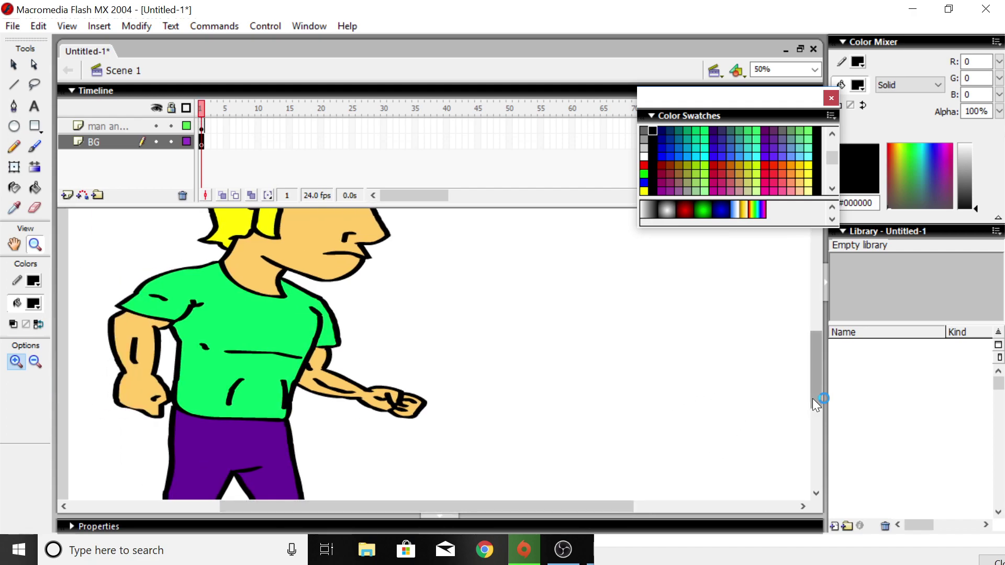
{"action": "left_click_drag", "start_coordinate": [813, 398], "coordinate": [819, 410]}
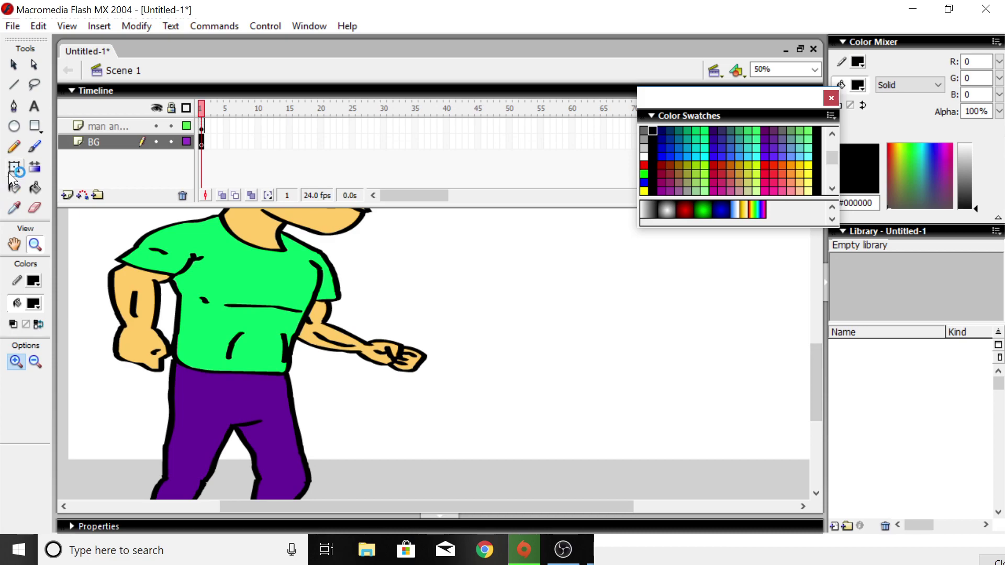
{"action": "left_click", "coordinate": [34, 148]}
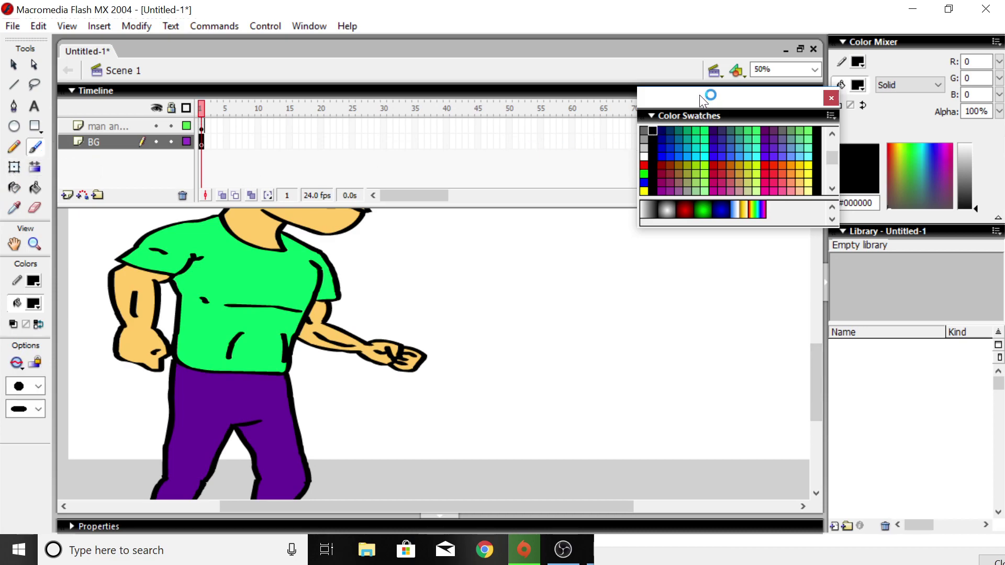
{"action": "left_click_drag", "start_coordinate": [709, 95], "coordinate": [887, 102]}
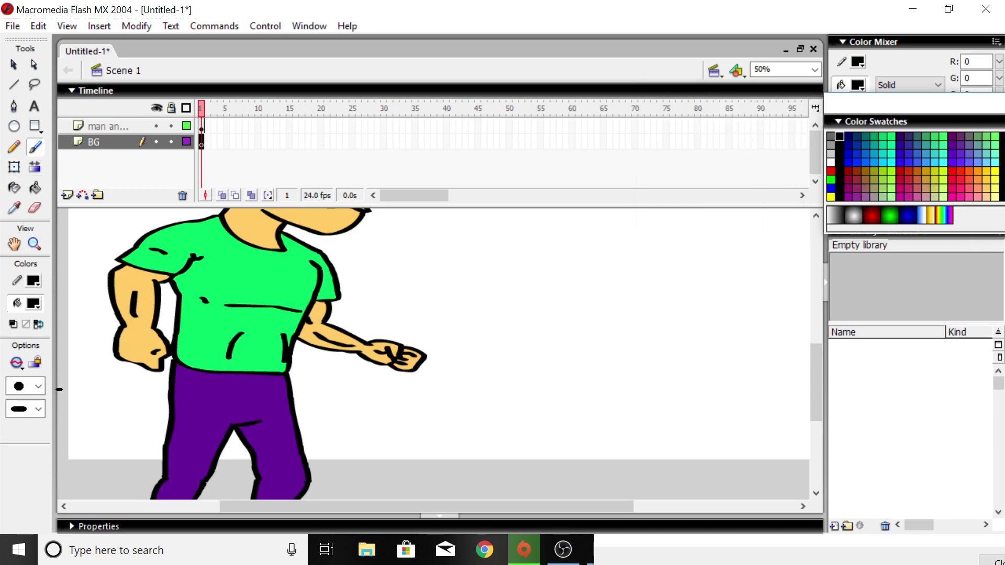
{"action": "mouse_move", "coordinate": [60, 390]}
{"action": "left_mouse_down"}
{"action": "mouse_move", "coordinate": [103, 364]}
{"action": "mouse_move", "coordinate": [107, 387]}
{"action": "mouse_move", "coordinate": [364, 382]}
{"action": "mouse_move", "coordinate": [356, 388]}
{"action": "mouse_move", "coordinate": [366, 394]}
{"action": "mouse_move", "coordinate": [394, 395]}
{"action": "mouse_move", "coordinate": [418, 380]}
{"action": "mouse_move", "coordinate": [429, 401]}
{"action": "mouse_move", "coordinate": [473, 373]}
{"action": "mouse_move", "coordinate": [468, 397]}
{"action": "mouse_move", "coordinate": [480, 401]}
{"action": "mouse_move", "coordinate": [510, 388]}
{"action": "mouse_move", "coordinate": [512, 362]}
{"action": "mouse_move", "coordinate": [534, 361]}
{"action": "mouse_move", "coordinate": [543, 401]}
{"action": "mouse_move", "coordinate": [567, 403]}
{"action": "mouse_move", "coordinate": [615, 382]}
{"action": "mouse_move", "coordinate": [620, 402]}
{"action": "mouse_move", "coordinate": [714, 400]}
{"action": "mouse_move", "coordinate": [718, 389]}
{"action": "mouse_move", "coordinate": [741, 388]}
{"action": "mouse_move", "coordinate": [754, 412]}
{"action": "mouse_move", "coordinate": [804, 407]}
{"action": "left_mouse_up"}
{"action": "left_click_drag", "start_coordinate": [620, 505], "coordinate": [737, 505]}
{"action": "mouse_move", "coordinate": [585, 410]}
{"action": "left_mouse_down"}
{"action": "mouse_move", "coordinate": [560, 416]}
{"action": "mouse_move", "coordinate": [568, 425]}
{"action": "mouse_move", "coordinate": [682, 415]}
{"action": "mouse_move", "coordinate": [665, 425]}
{"action": "mouse_move", "coordinate": [805, 440]}
{"action": "mouse_move", "coordinate": [790, 492]}
{"action": "left_mouse_up"}
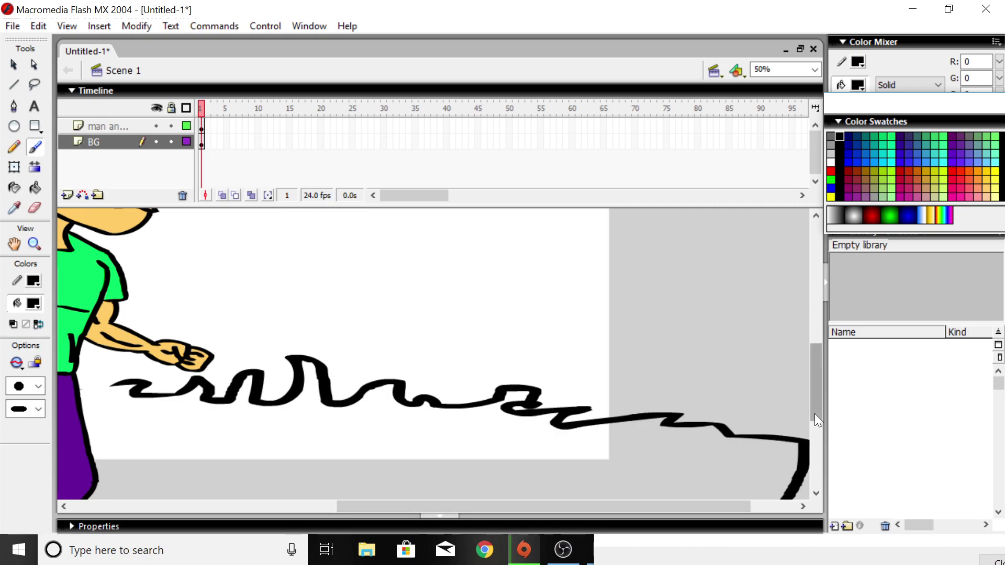
Step: Brush the rest of the black ground outline below the stage and around its left side, closing it at the grass line
{"action": "left_click_drag", "start_coordinate": [815, 419], "coordinate": [822, 455]}
{"action": "mouse_move", "coordinate": [794, 395]}
{"action": "left_mouse_down"}
{"action": "mouse_move", "coordinate": [770, 430]}
{"action": "mouse_move", "coordinate": [465, 490]}
{"action": "mouse_move", "coordinate": [138, 485]}
{"action": "mouse_move", "coordinate": [66, 471]}
{"action": "left_mouse_up"}
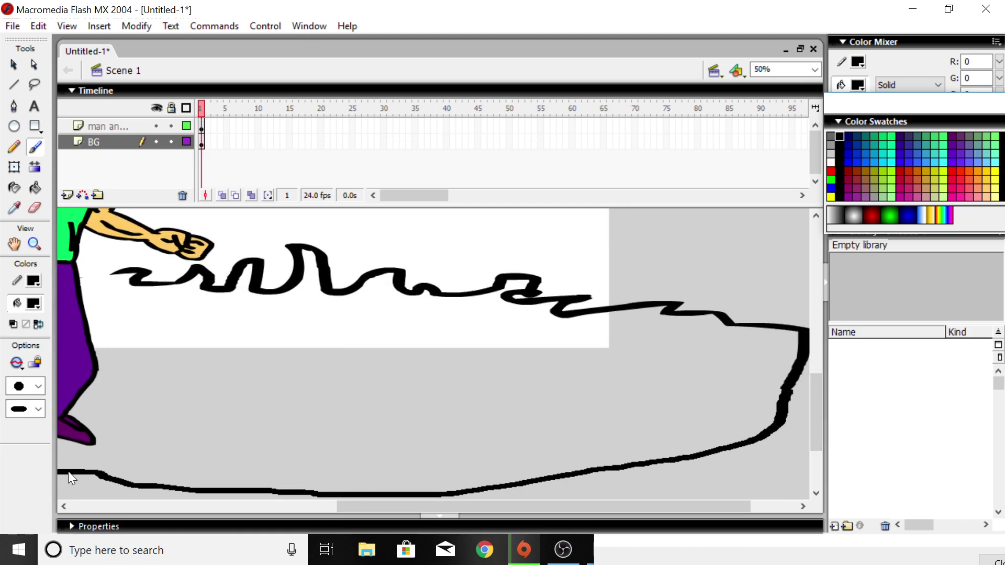
{"action": "left_click_drag", "start_coordinate": [432, 507], "coordinate": [224, 506]}
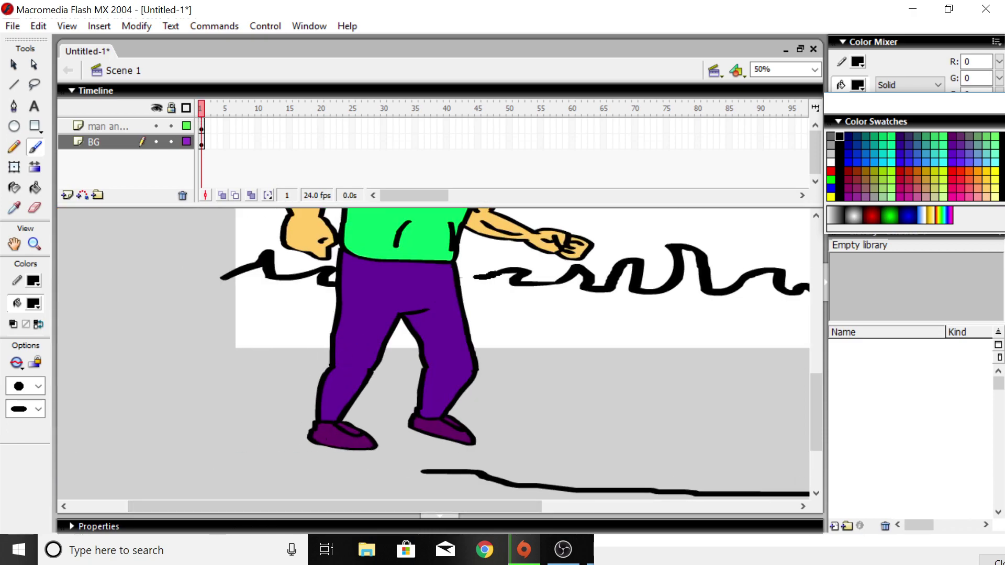
{"action": "left_click_drag", "start_coordinate": [478, 276], "coordinate": [418, 279]}
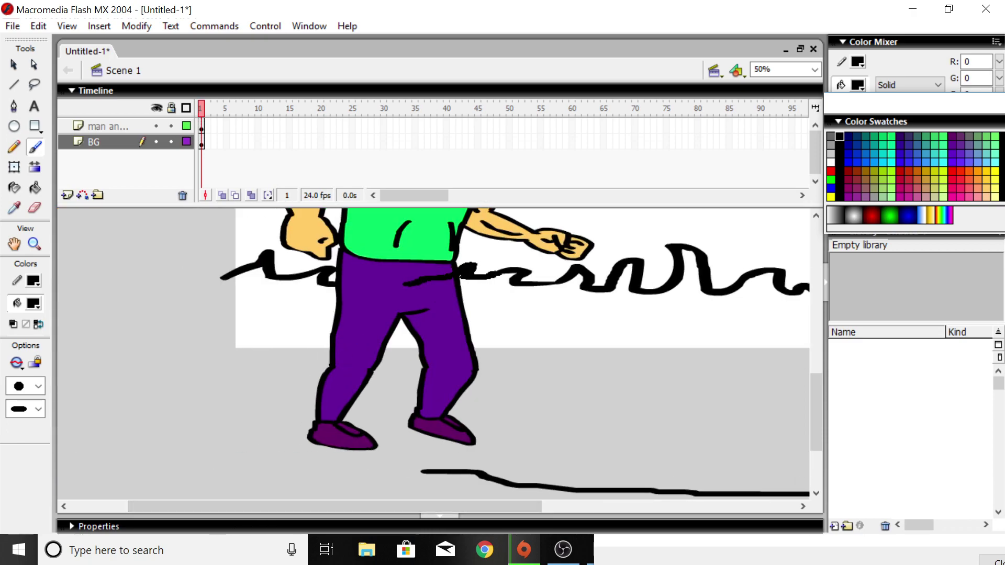
{"action": "key", "text": "ctrl+z"}
{"action": "mouse_move", "coordinate": [386, 473]}
{"action": "left_mouse_down"}
{"action": "mouse_move", "coordinate": [212, 448]}
{"action": "mouse_move", "coordinate": [144, 368]}
{"action": "mouse_move", "coordinate": [126, 305]}
{"action": "mouse_move", "coordinate": [181, 279]}
{"action": "mouse_move", "coordinate": [227, 282]}
{"action": "left_mouse_up"}
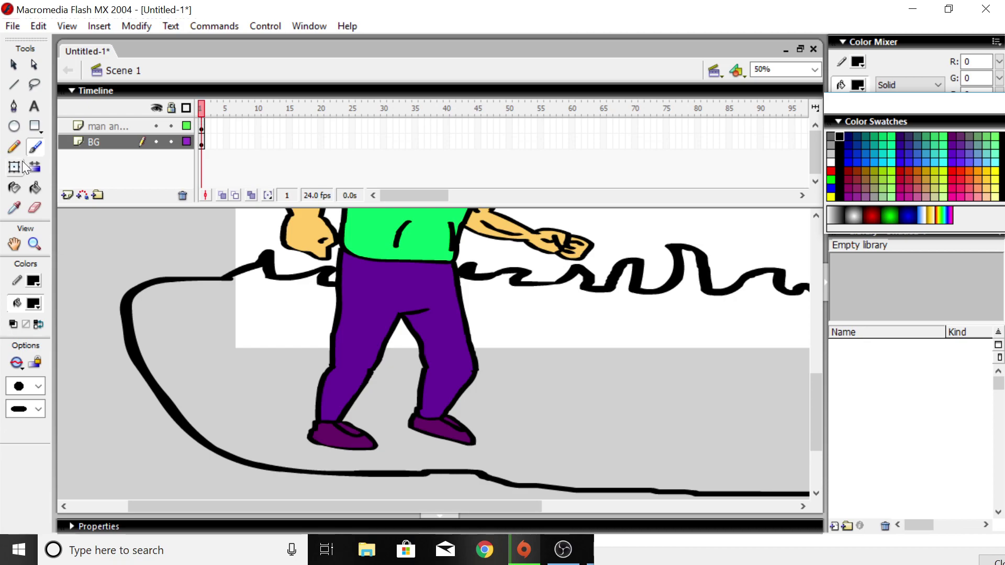
Step: Fill the enclosed ground shape with dark blue #003366 using the Paint Bucket
{"action": "left_click", "coordinate": [38, 190]}
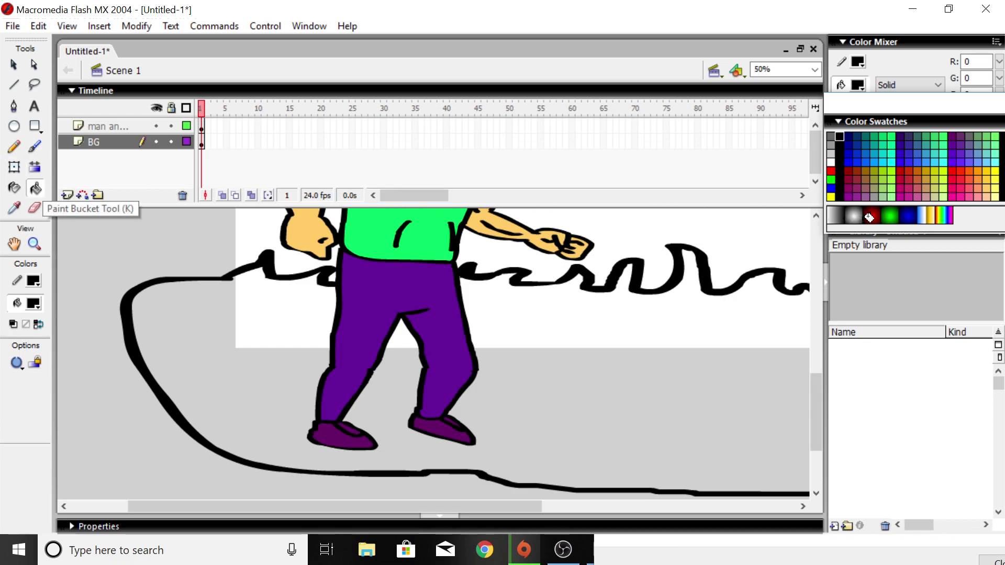
{"action": "left_click", "coordinate": [864, 137]}
{"action": "left_click", "coordinate": [856, 137]}
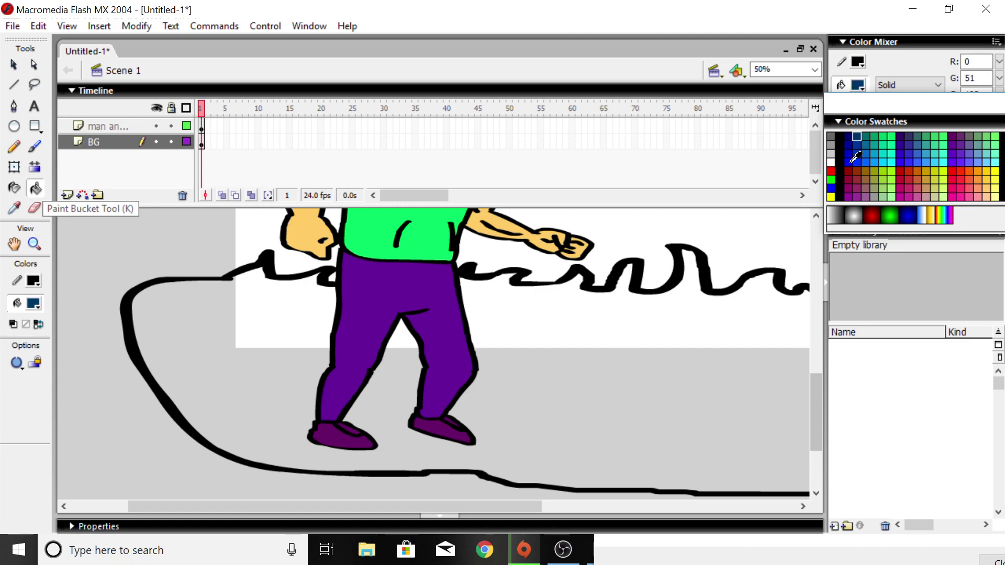
{"action": "left_click", "coordinate": [724, 339]}
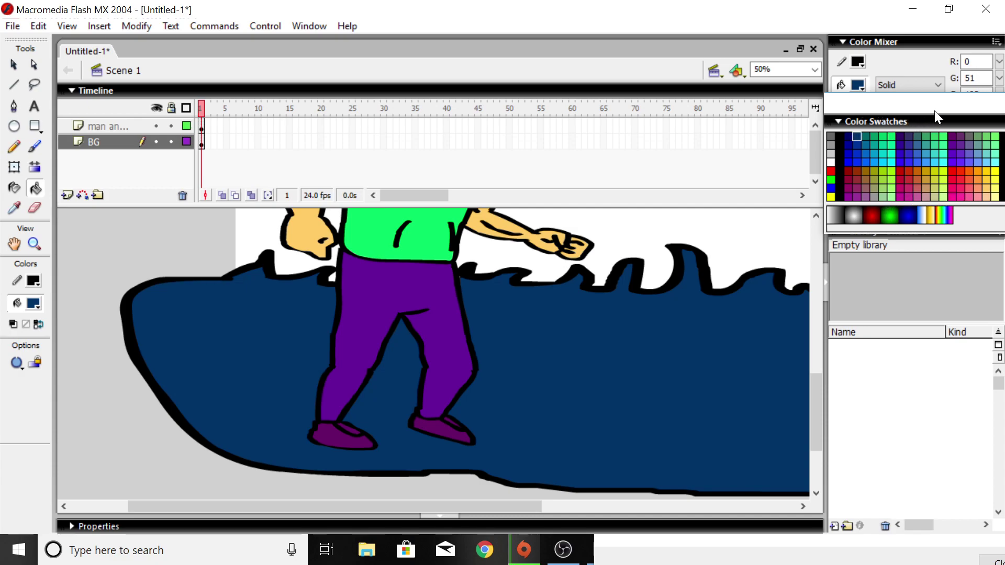
Step: Recolour the ground shape green, trying dark green #003300 before filling it with bright green #00FF00
{"action": "left_click_drag", "start_coordinate": [937, 116], "coordinate": [777, 126]}
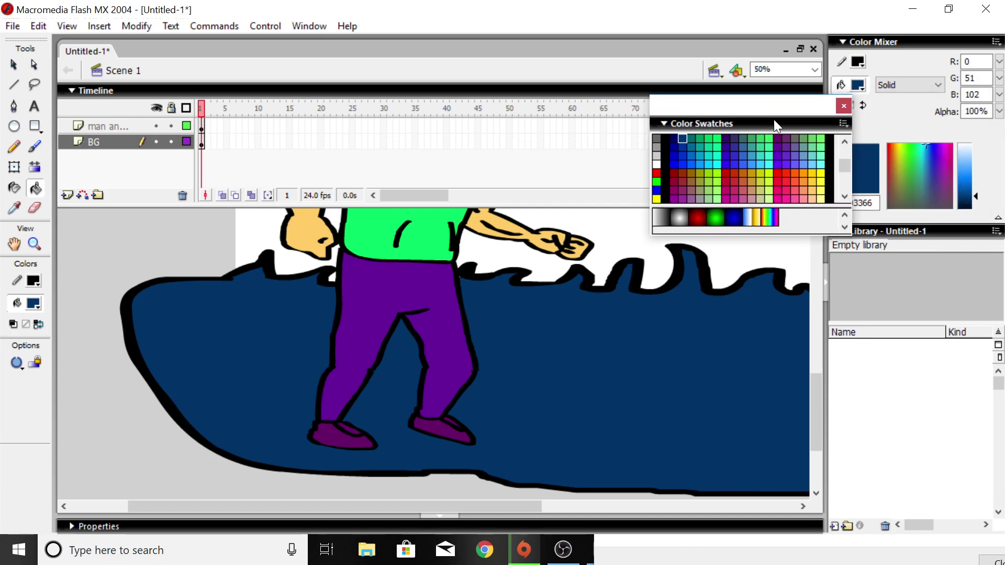
{"action": "left_click", "coordinate": [844, 138]}
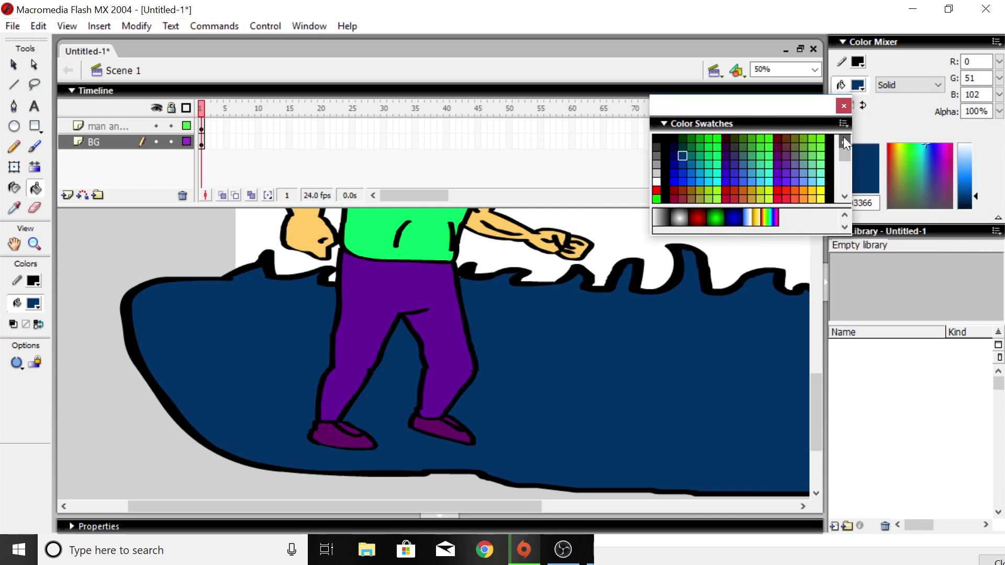
{"action": "left_click", "coordinate": [683, 146]}
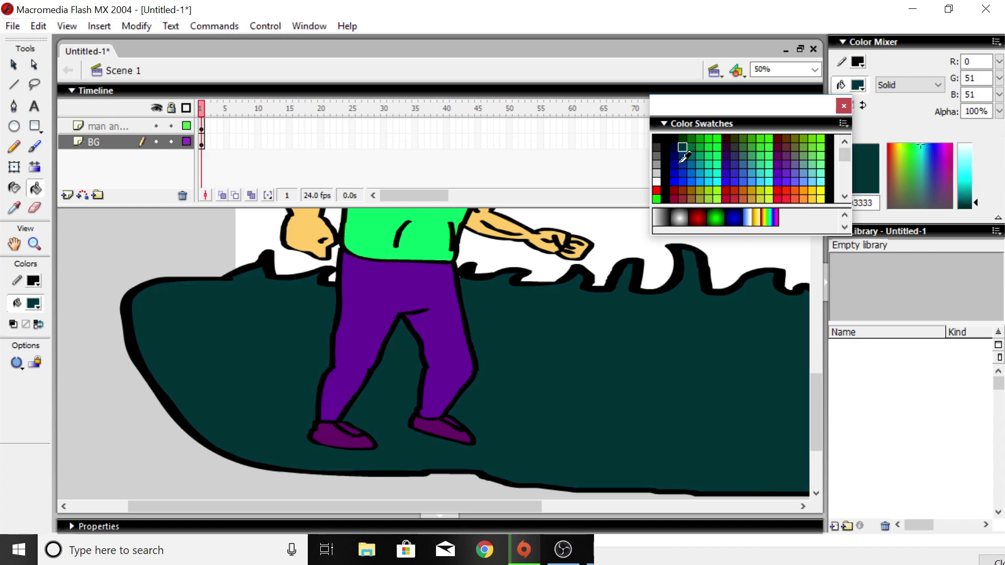
{"action": "left_click", "coordinate": [683, 139]}
{"action": "left_click", "coordinate": [652, 319]}
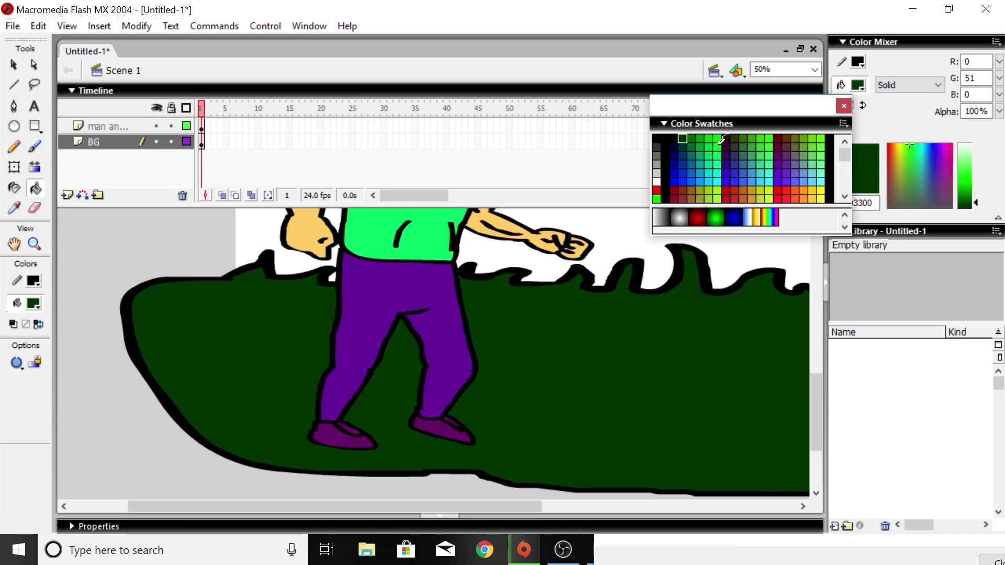
{"action": "left_click", "coordinate": [717, 138]}
{"action": "left_click", "coordinate": [630, 326]}
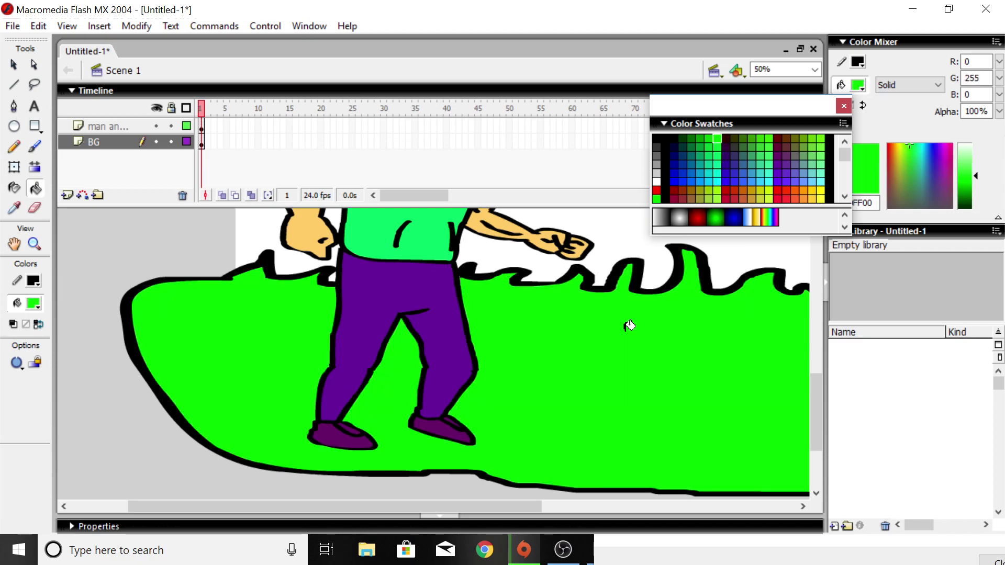
Step: Brush scattered black grass tufts over the green ground, both beside the man and between his legs
{"action": "mouse_move", "coordinate": [494, 507]}
{"action": "left_mouse_down"}
{"action": "mouse_move", "coordinate": [787, 508]}
{"action": "mouse_move", "coordinate": [571, 520]}
{"action": "left_mouse_up"}
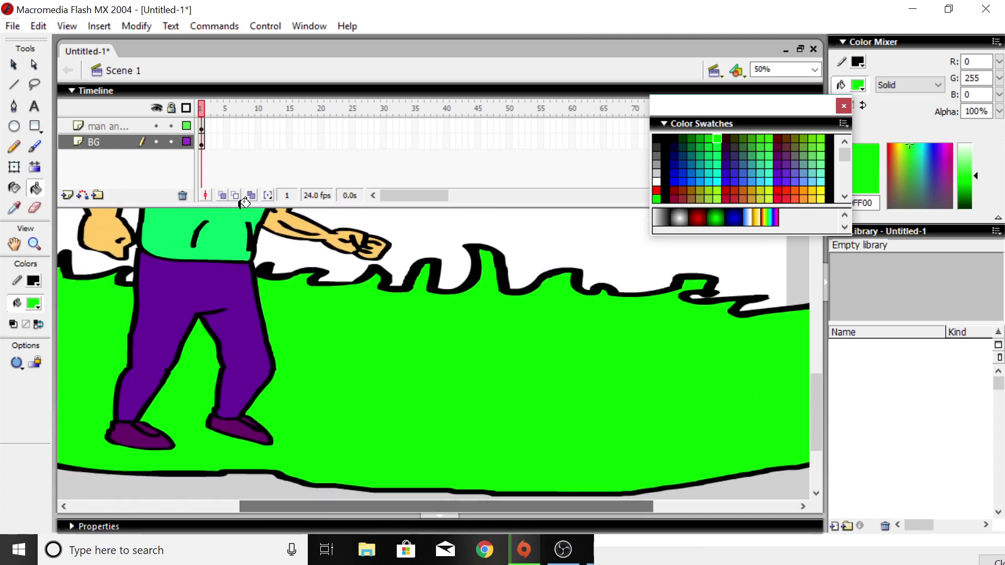
{"action": "left_click", "coordinate": [35, 146]}
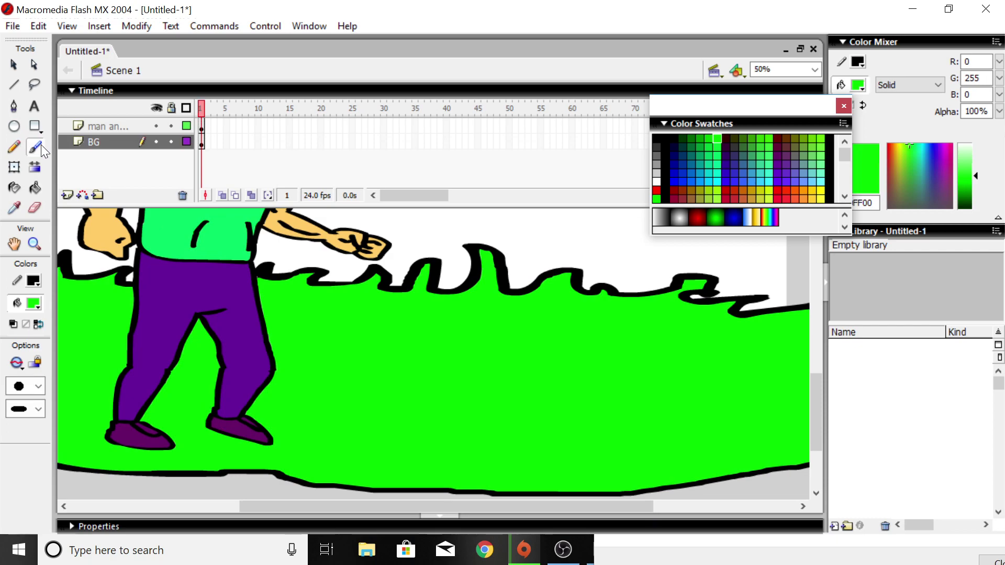
{"action": "left_click", "coordinate": [657, 139]}
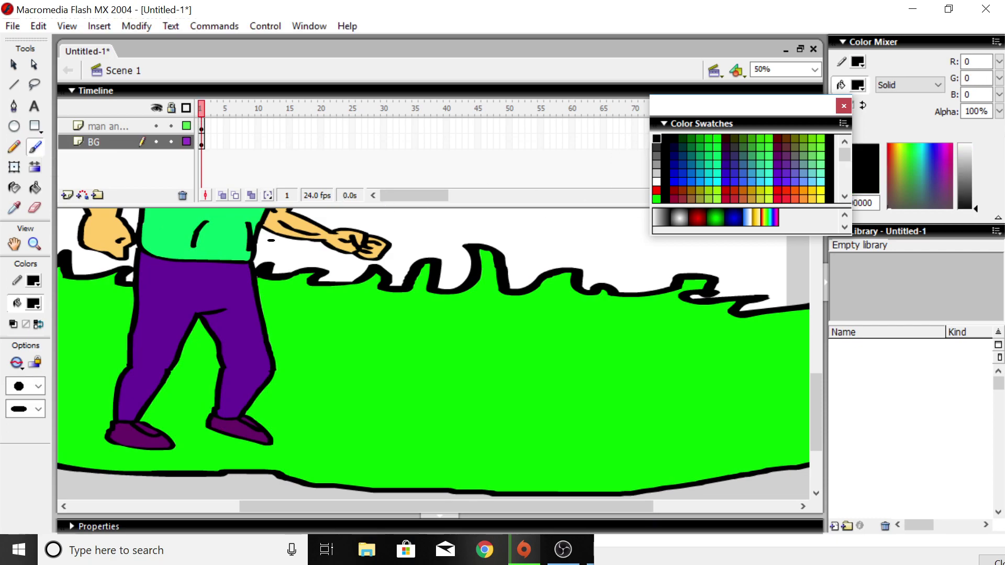
{"action": "mouse_move", "coordinate": [359, 369]}
{"action": "left_mouse_down"}
{"action": "mouse_move", "coordinate": [386, 344]}
{"action": "mouse_move", "coordinate": [395, 360]}
{"action": "mouse_move", "coordinate": [381, 380]}
{"action": "mouse_move", "coordinate": [428, 369]}
{"action": "mouse_move", "coordinate": [407, 391]}
{"action": "left_mouse_up"}
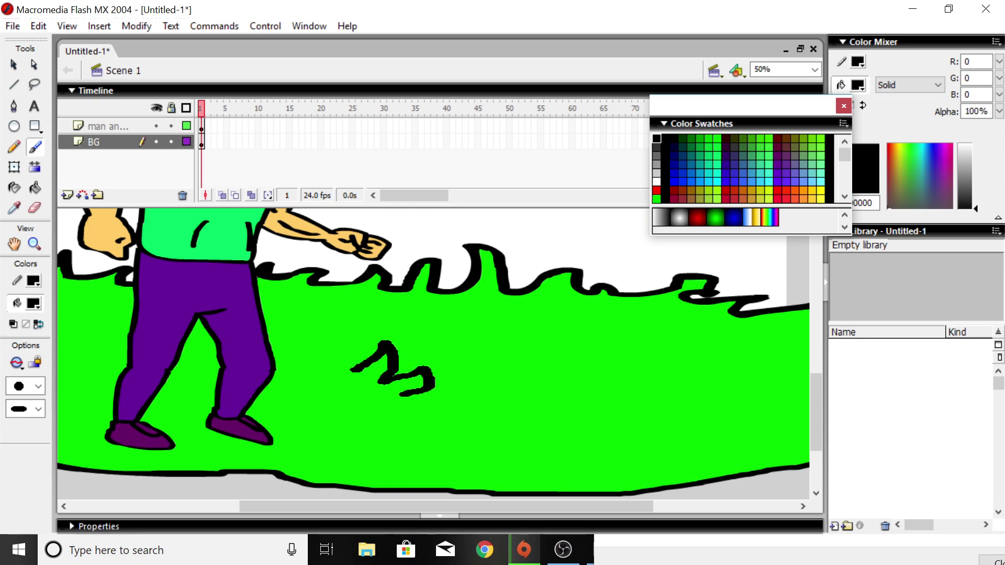
{"action": "mouse_move", "coordinate": [598, 342]}
{"action": "left_mouse_down"}
{"action": "mouse_move", "coordinate": [650, 323]}
{"action": "mouse_move", "coordinate": [608, 351]}
{"action": "mouse_move", "coordinate": [550, 321]}
{"action": "mouse_move", "coordinate": [565, 343]}
{"action": "left_mouse_up"}
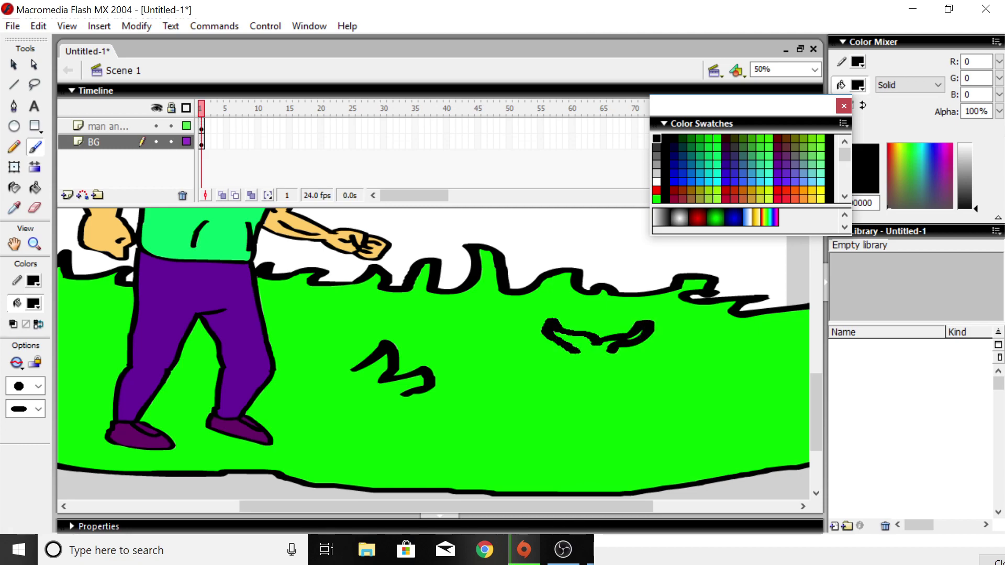
{"action": "mouse_move", "coordinate": [429, 314]}
{"action": "left_mouse_down"}
{"action": "mouse_move", "coordinate": [492, 314]}
{"action": "mouse_move", "coordinate": [489, 331]}
{"action": "mouse_move", "coordinate": [409, 329]}
{"action": "left_mouse_up"}
{"action": "mouse_move", "coordinate": [754, 369]}
{"action": "left_mouse_down"}
{"action": "mouse_move", "coordinate": [776, 352]}
{"action": "mouse_move", "coordinate": [787, 358]}
{"action": "mouse_move", "coordinate": [768, 385]}
{"action": "left_mouse_up"}
{"action": "mouse_move", "coordinate": [606, 412]}
{"action": "left_mouse_down"}
{"action": "mouse_move", "coordinate": [637, 388]}
{"action": "mouse_move", "coordinate": [646, 421]}
{"action": "mouse_move", "coordinate": [684, 401]}
{"action": "mouse_move", "coordinate": [674, 408]}
{"action": "mouse_move", "coordinate": [664, 434]}
{"action": "left_mouse_up"}
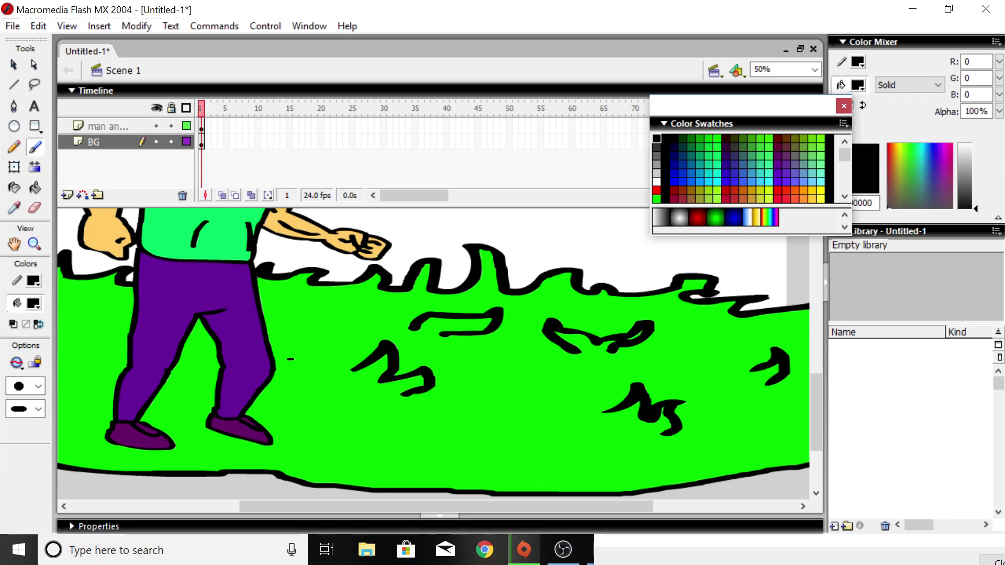
{"action": "mouse_move", "coordinate": [283, 402]}
{"action": "left_mouse_down"}
{"action": "mouse_move", "coordinate": [359, 421]}
{"action": "mouse_move", "coordinate": [292, 425]}
{"action": "left_mouse_up"}
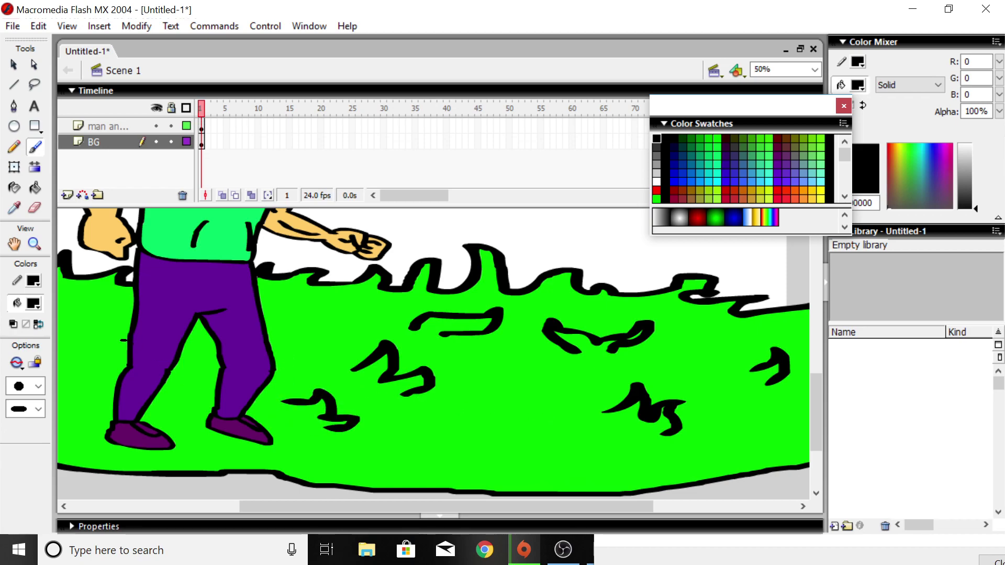
{"action": "mouse_move", "coordinate": [189, 383]}
{"action": "left_mouse_down"}
{"action": "mouse_move", "coordinate": [218, 369]}
{"action": "mouse_move", "coordinate": [216, 386]}
{"action": "mouse_move", "coordinate": [202, 391]}
{"action": "mouse_move", "coordinate": [171, 373]}
{"action": "mouse_move", "coordinate": [192, 397]}
{"action": "left_mouse_up"}
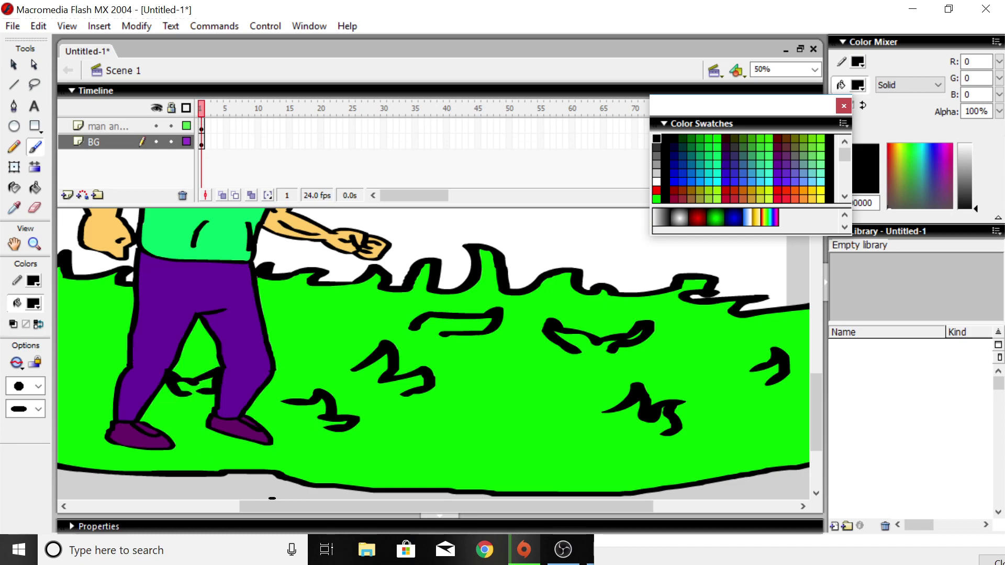
{"action": "left_click_drag", "start_coordinate": [273, 506], "coordinate": [125, 506]}
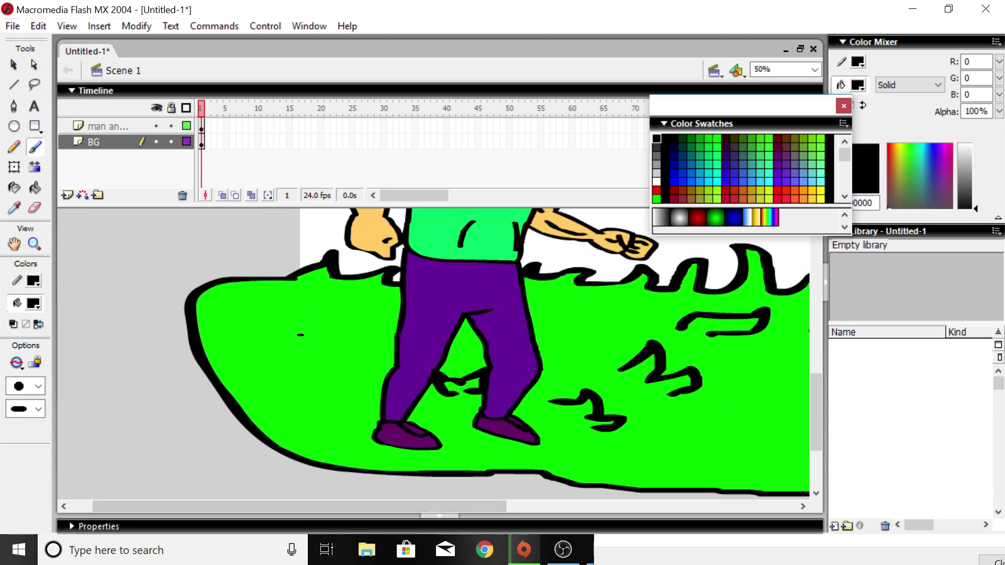
{"action": "mouse_move", "coordinate": [302, 336]}
{"action": "left_mouse_down"}
{"action": "mouse_move", "coordinate": [334, 316]}
{"action": "mouse_move", "coordinate": [343, 348]}
{"action": "mouse_move", "coordinate": [356, 357]}
{"action": "mouse_move", "coordinate": [331, 366]}
{"action": "mouse_move", "coordinate": [280, 336]}
{"action": "left_mouse_up"}
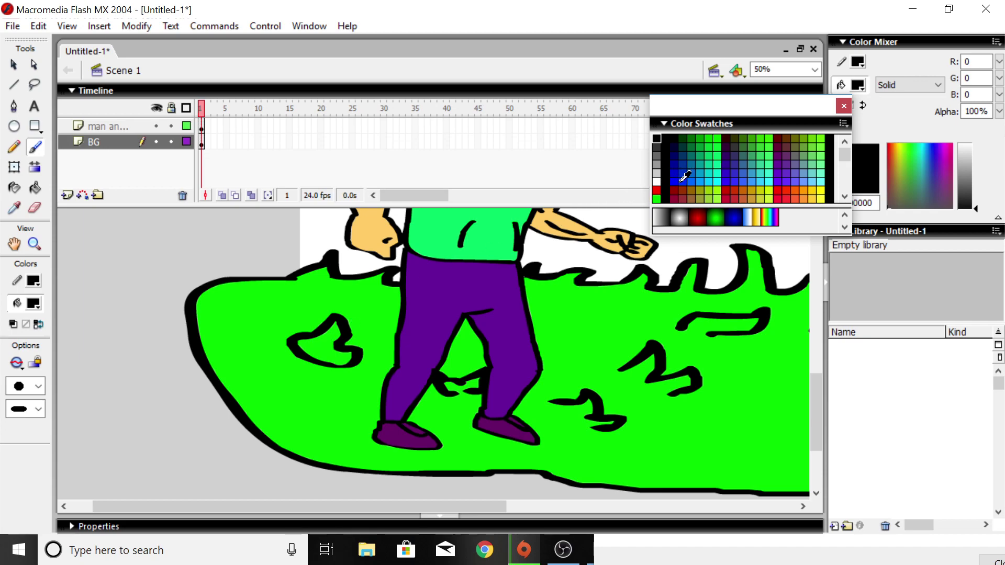
Step: Brush a blue #0099FF arch over the scene from one end of the ground to the other and fill the enclosed sky with it
{"action": "left_click", "coordinate": [700, 183]}
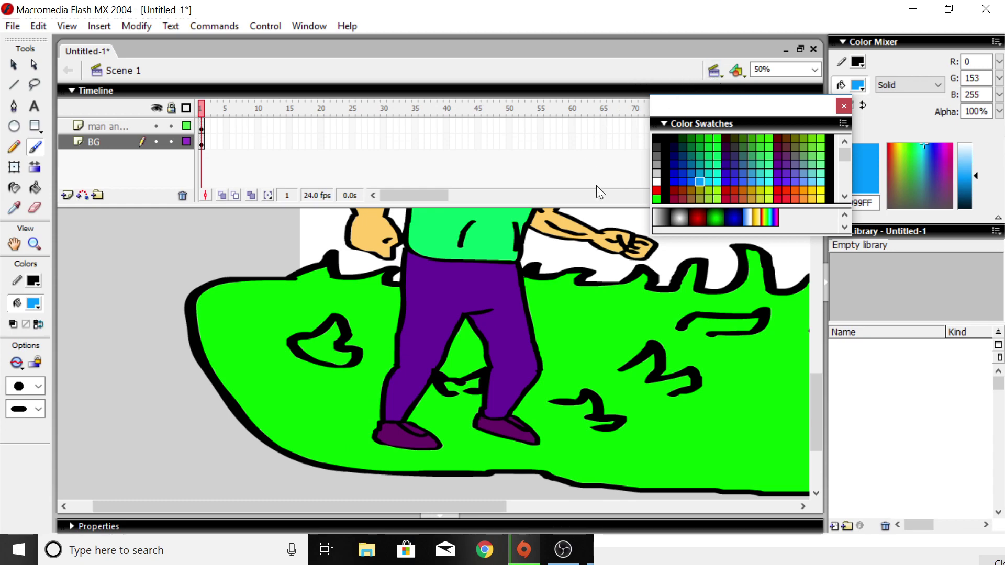
{"action": "left_click", "coordinate": [35, 244]}
{"action": "left_click", "coordinate": [42, 364]}
{"action": "left_click", "coordinate": [360, 294]}
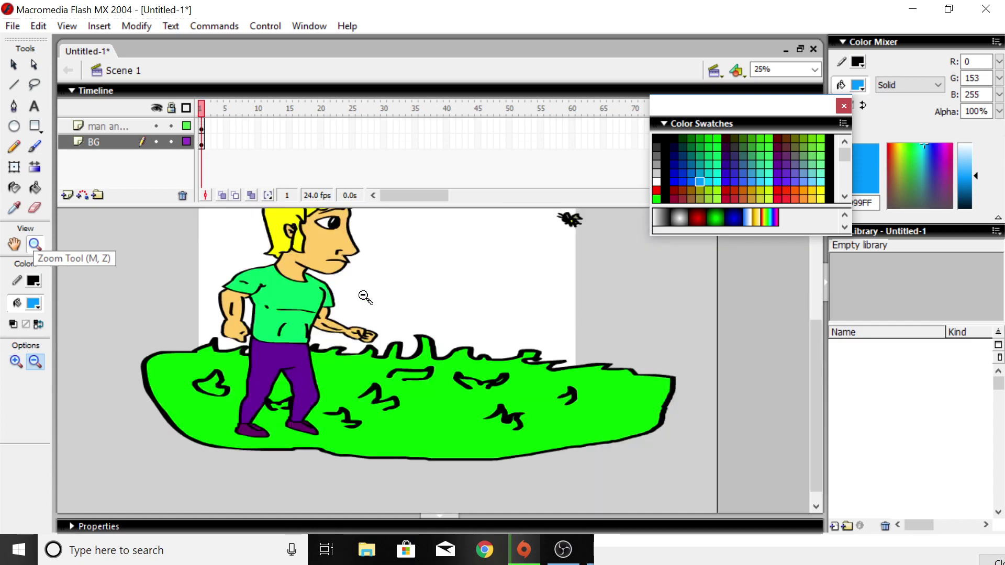
{"action": "left_click", "coordinate": [335, 281]}
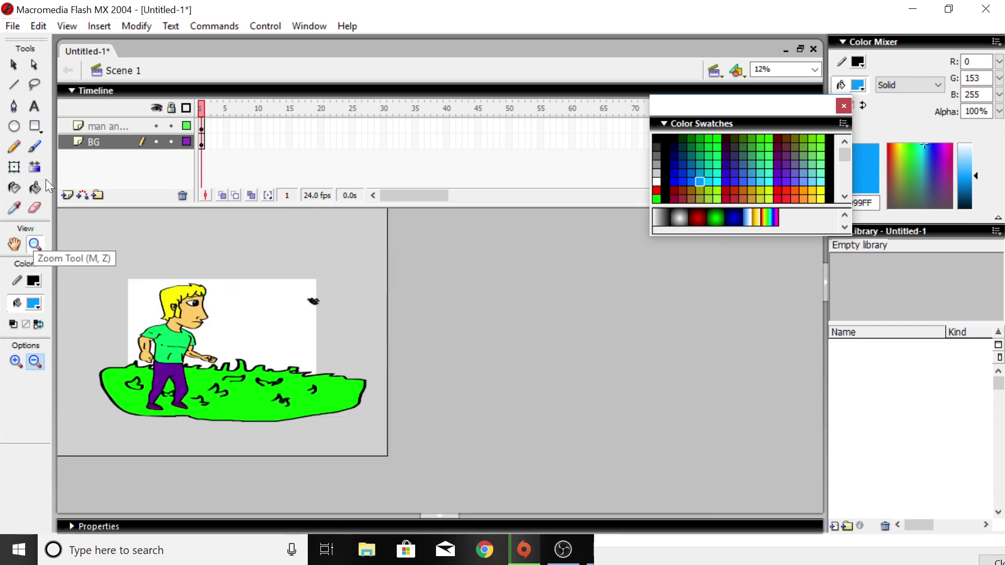
{"action": "left_click", "coordinate": [36, 152]}
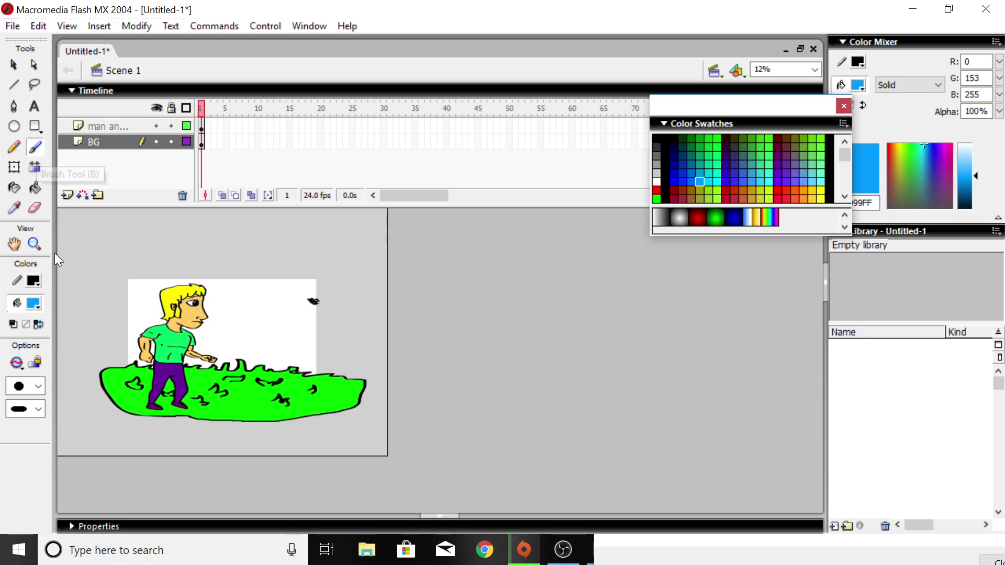
{"action": "mouse_move", "coordinate": [100, 369]}
{"action": "left_mouse_down"}
{"action": "mouse_move", "coordinate": [84, 345]}
{"action": "mouse_move", "coordinate": [89, 292]}
{"action": "mouse_move", "coordinate": [112, 258]}
{"action": "mouse_move", "coordinate": [210, 227]}
{"action": "mouse_move", "coordinate": [304, 225]}
{"action": "mouse_move", "coordinate": [365, 255]}
{"action": "mouse_move", "coordinate": [392, 302]}
{"action": "mouse_move", "coordinate": [369, 376]}
{"action": "left_mouse_up"}
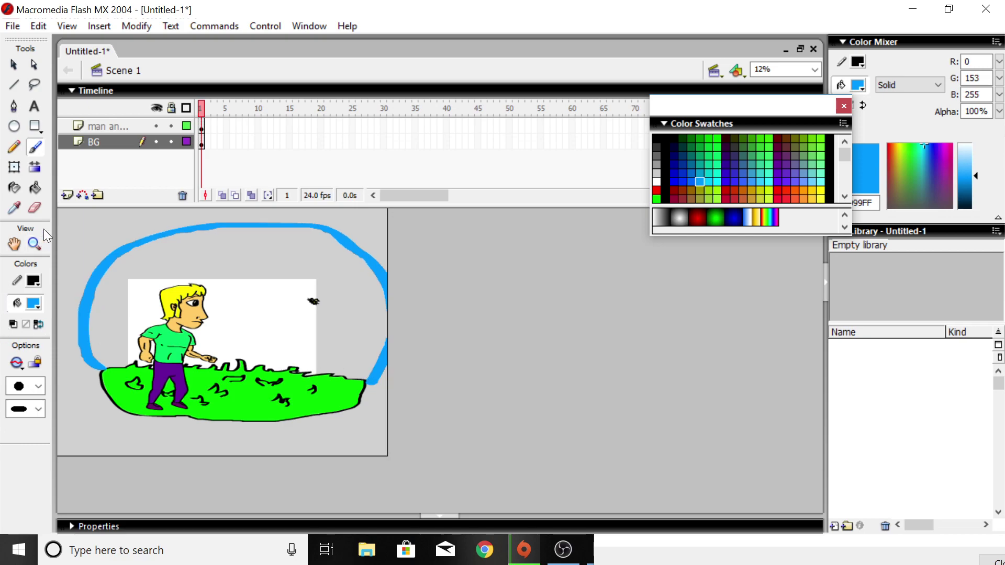
{"action": "left_click", "coordinate": [35, 187]}
{"action": "left_click", "coordinate": [275, 309]}
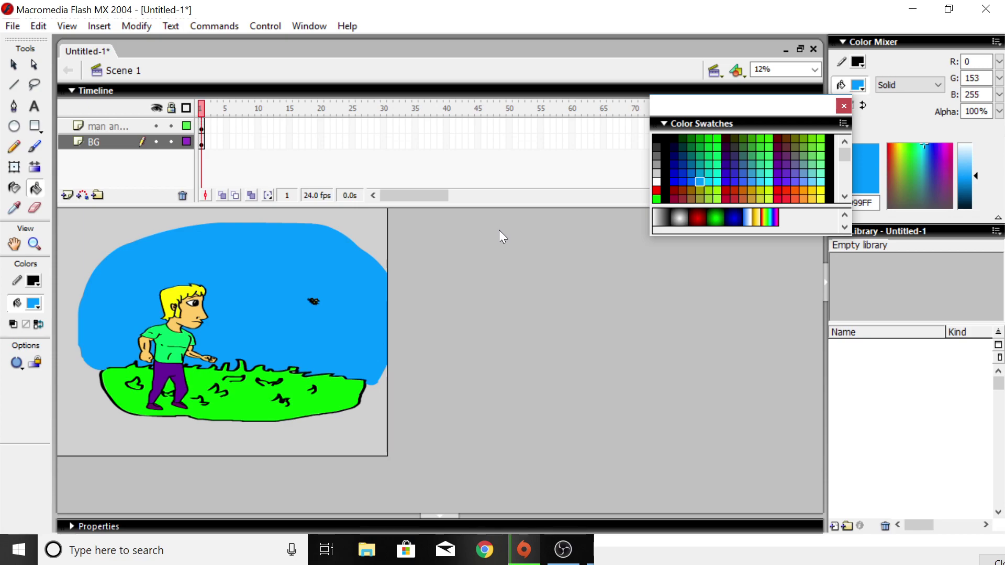
Step: Set the fill colour to white #FFFFFF and outline the sky shape in black with the Ink Bottle
{"action": "left_click", "coordinate": [658, 182]}
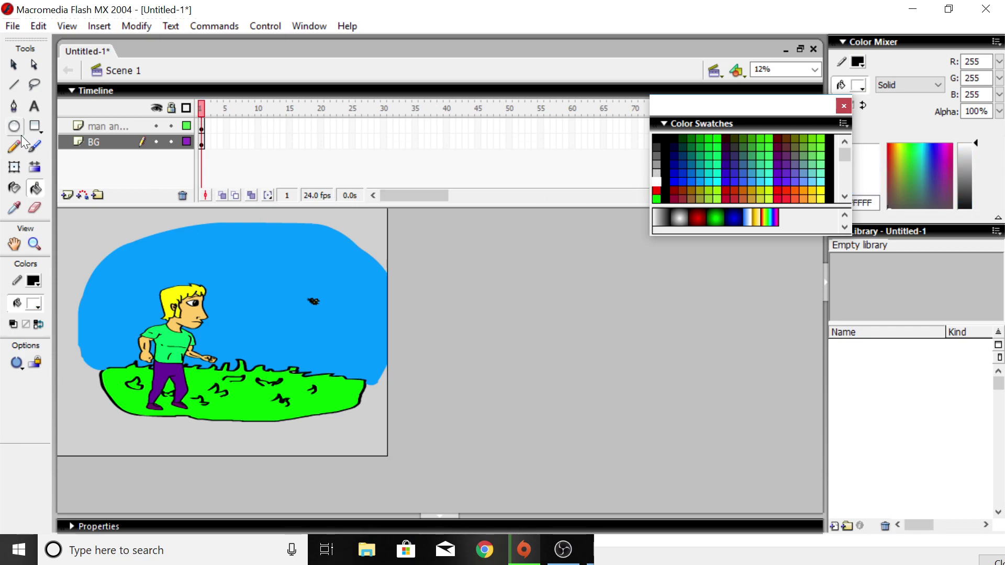
{"action": "left_click", "coordinate": [35, 148]}
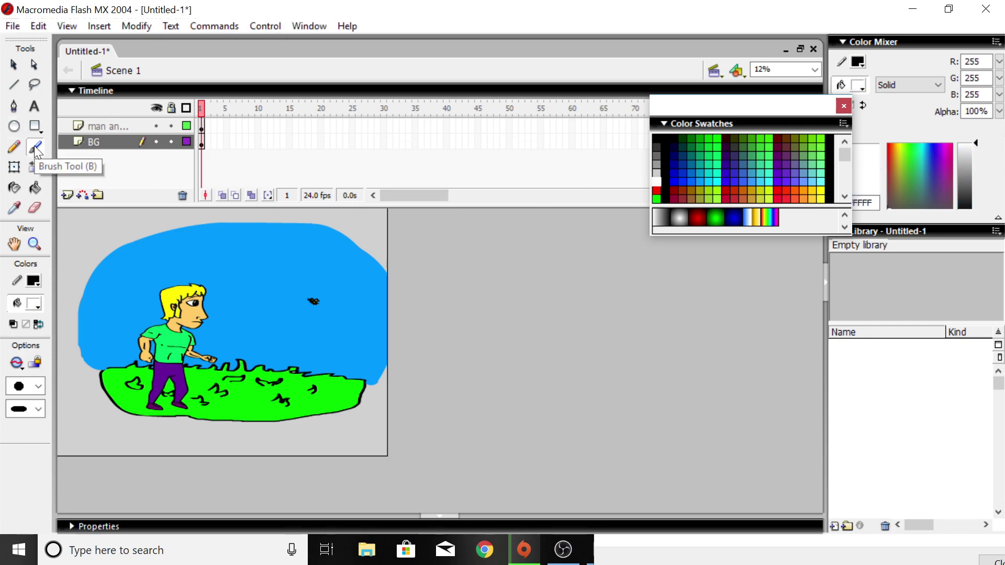
{"action": "left_click", "coordinate": [16, 183]}
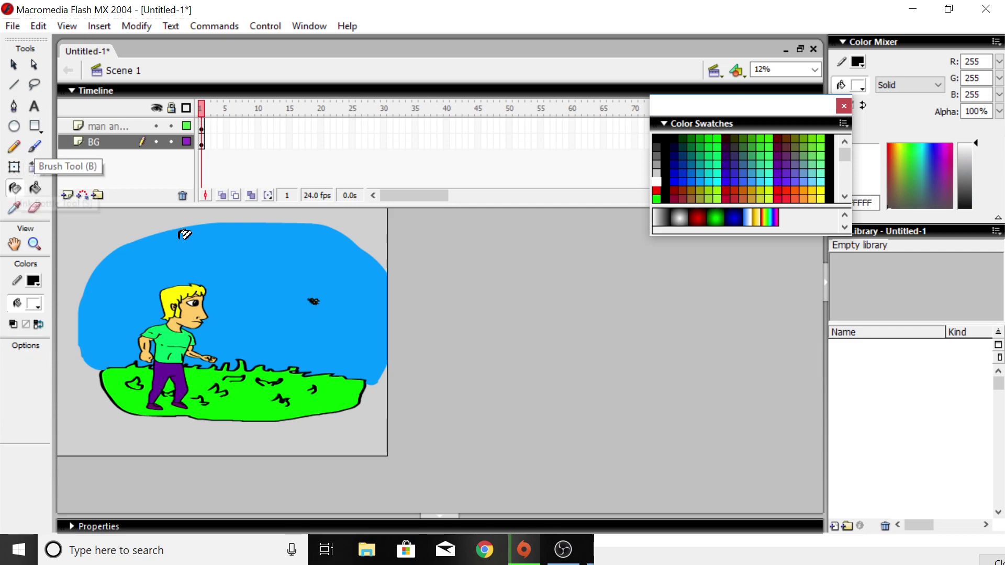
{"action": "left_click", "coordinate": [238, 246]}
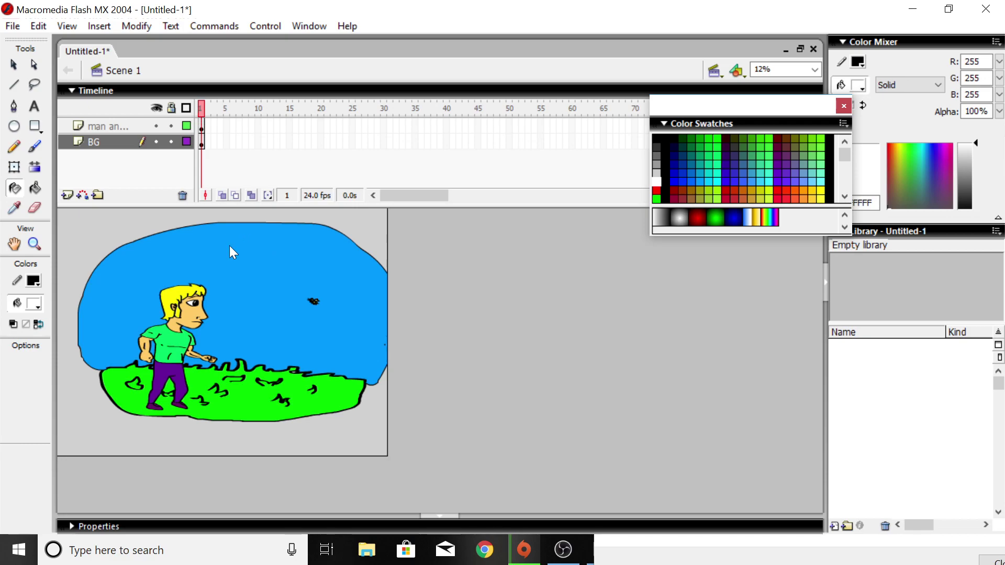
Step: Choose a smaller brush size, paint a long white cloud outline in the sky between the man's head and the bee, and fill it white
{"action": "left_click", "coordinate": [35, 147]}
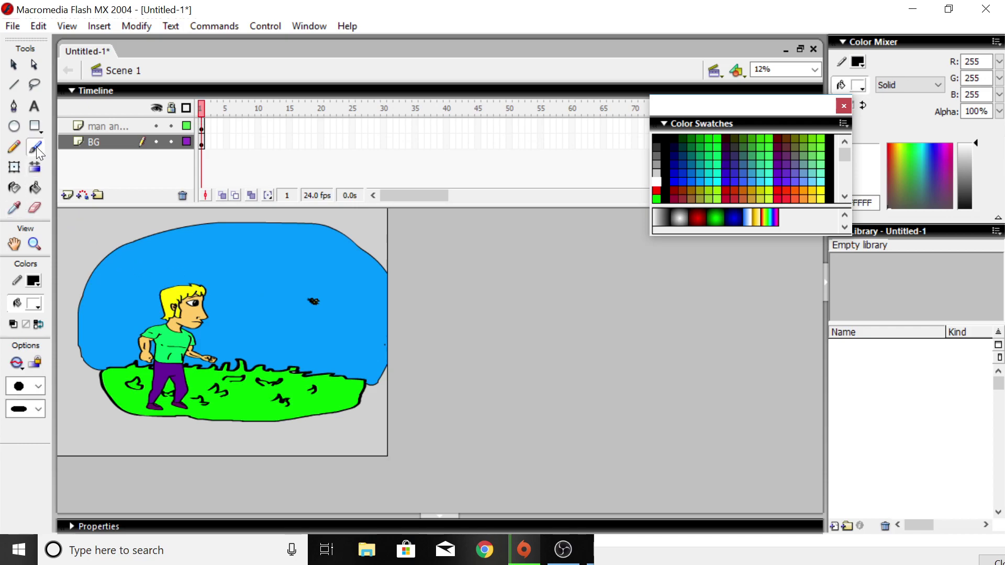
{"action": "left_click", "coordinate": [38, 410]}
{"action": "left_click", "coordinate": [38, 409]}
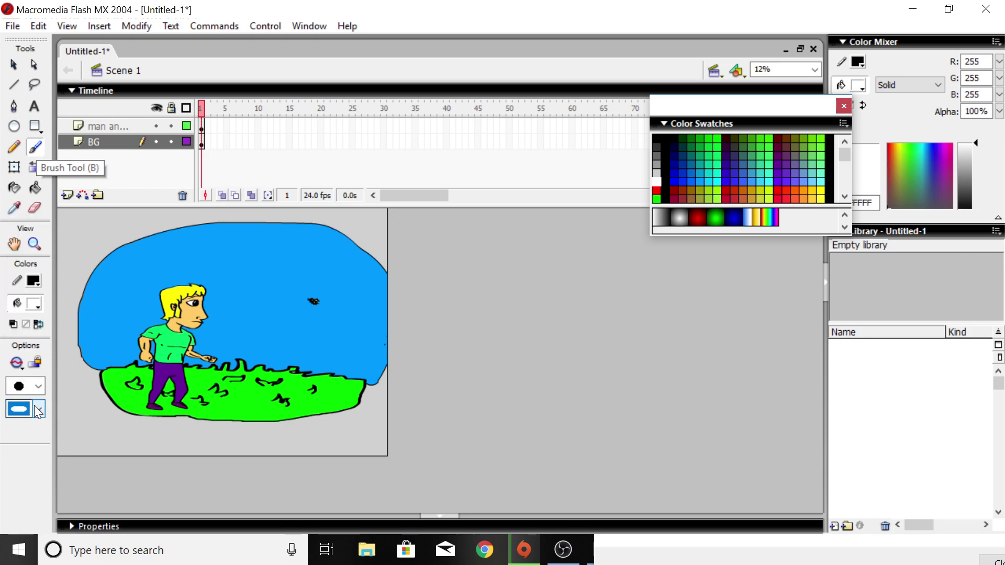
{"action": "left_click", "coordinate": [38, 386]}
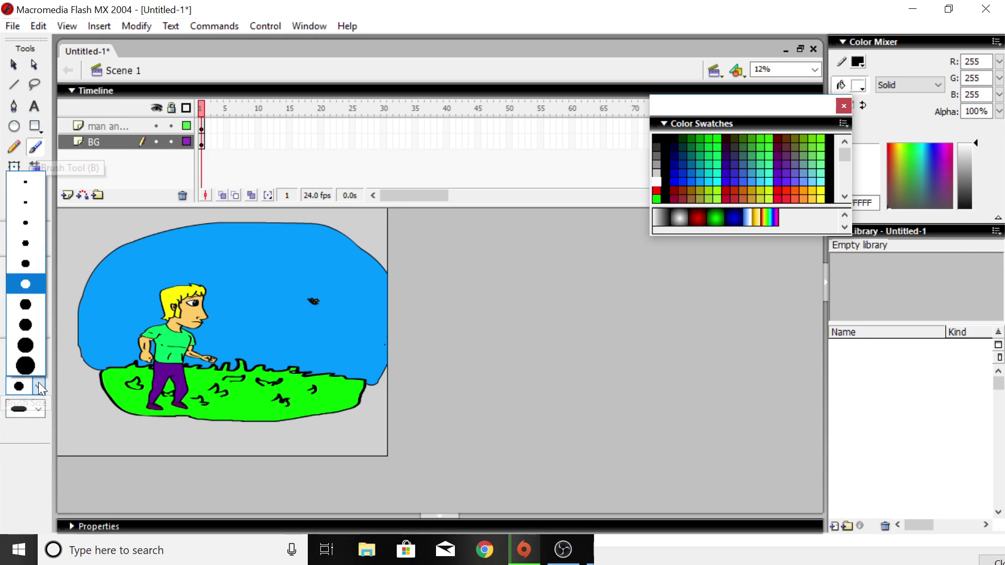
{"action": "left_click", "coordinate": [35, 250]}
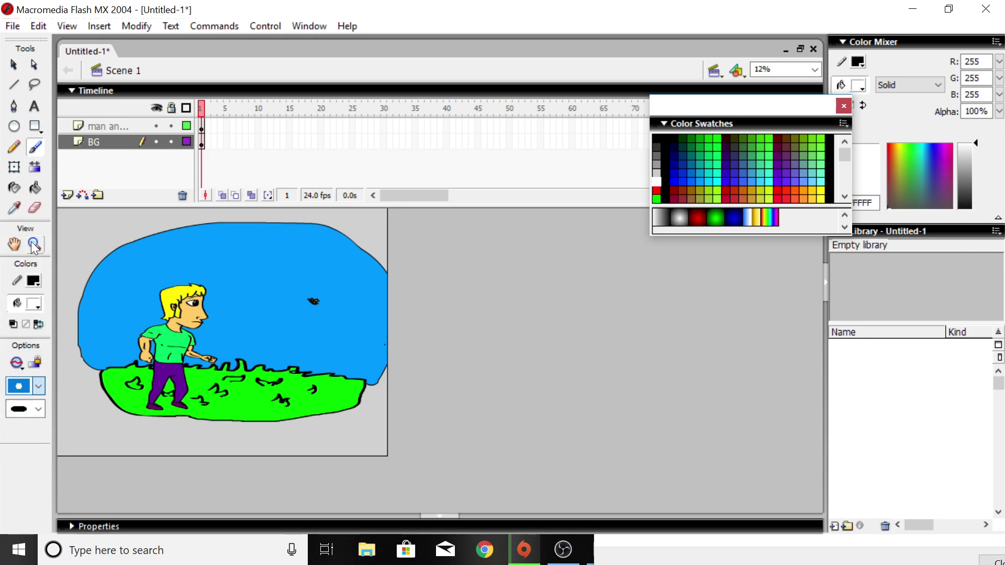
{"action": "mouse_move", "coordinate": [254, 270]}
{"action": "left_mouse_down"}
{"action": "mouse_move", "coordinate": [273, 272]}
{"action": "mouse_move", "coordinate": [256, 285]}
{"action": "mouse_move", "coordinate": [219, 276]}
{"action": "mouse_move", "coordinate": [256, 270]}
{"action": "left_mouse_up"}
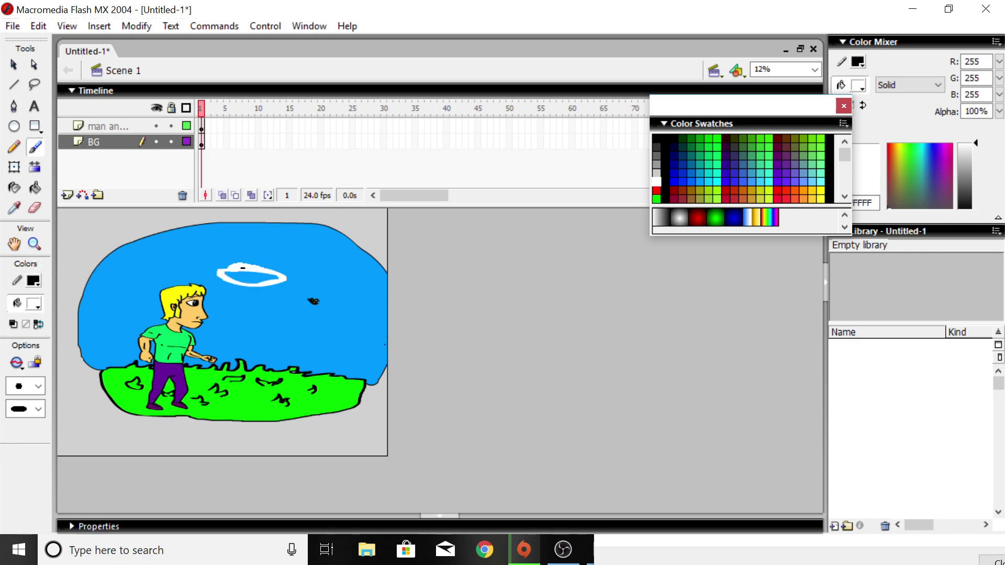
{"action": "left_click", "coordinate": [40, 186]}
{"action": "left_click", "coordinate": [253, 276]}
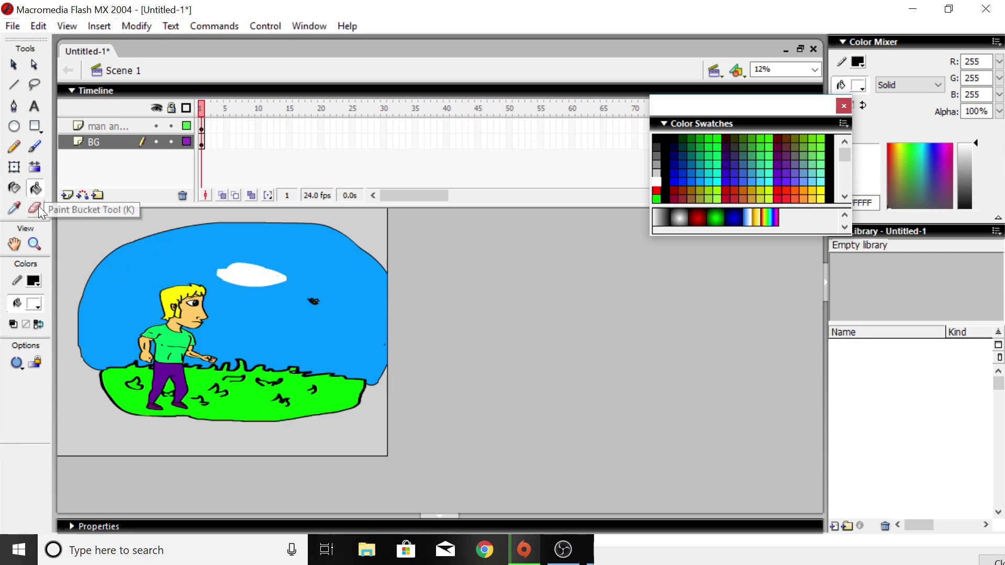
Step: Brush a second white cloud outline just above and behind the man's hair and fill it white
{"action": "left_click", "coordinate": [44, 145]}
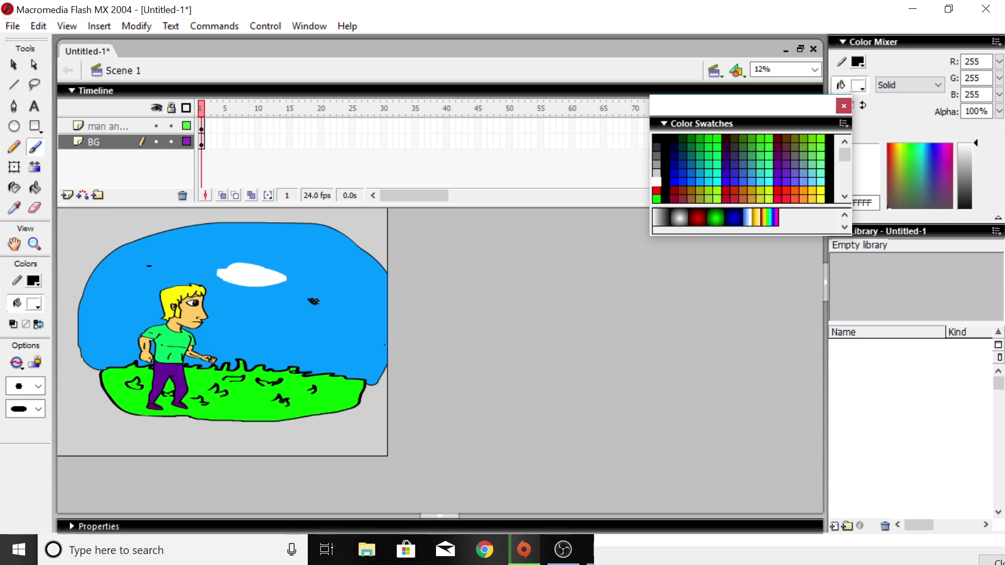
{"action": "mouse_move", "coordinate": [181, 269]}
{"action": "left_mouse_down"}
{"action": "mouse_move", "coordinate": [211, 284]}
{"action": "mouse_move", "coordinate": [149, 287]}
{"action": "mouse_move", "coordinate": [178, 269]}
{"action": "left_mouse_up"}
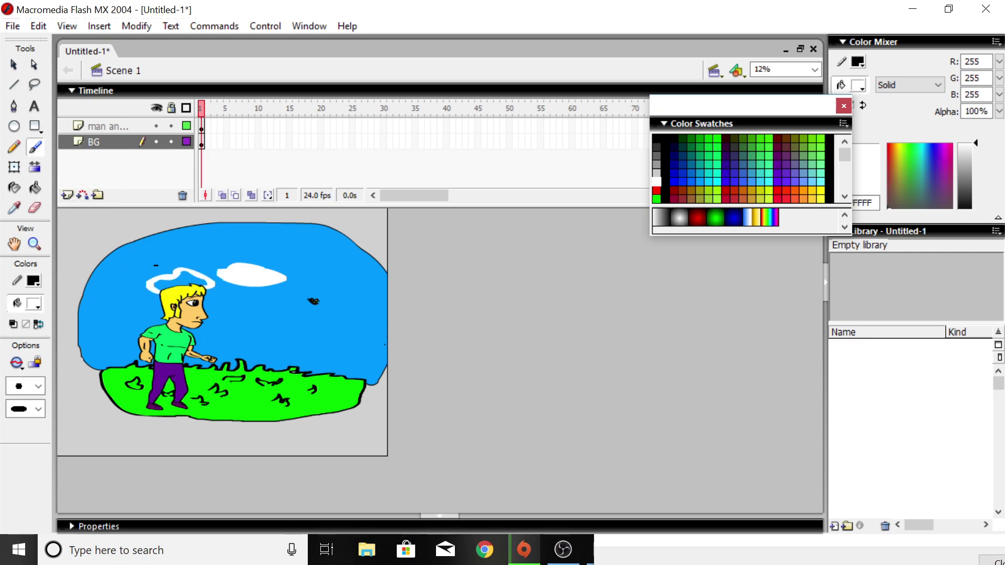
{"action": "left_click", "coordinate": [35, 188]}
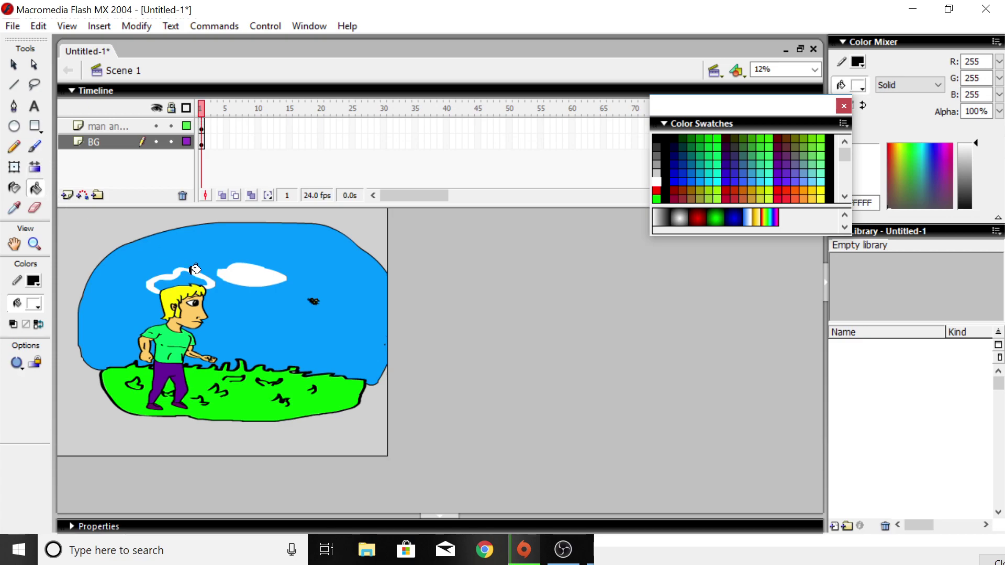
{"action": "left_click", "coordinate": [192, 279]}
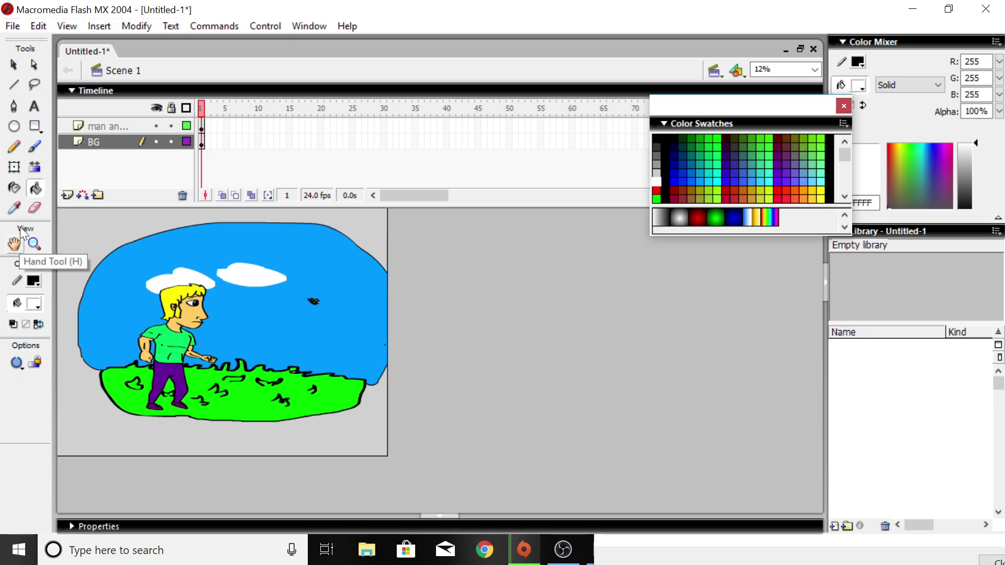
Step: Set the Brush tool's fill colour to yellow #FFFF00
{"action": "left_click", "coordinate": [34, 148]}
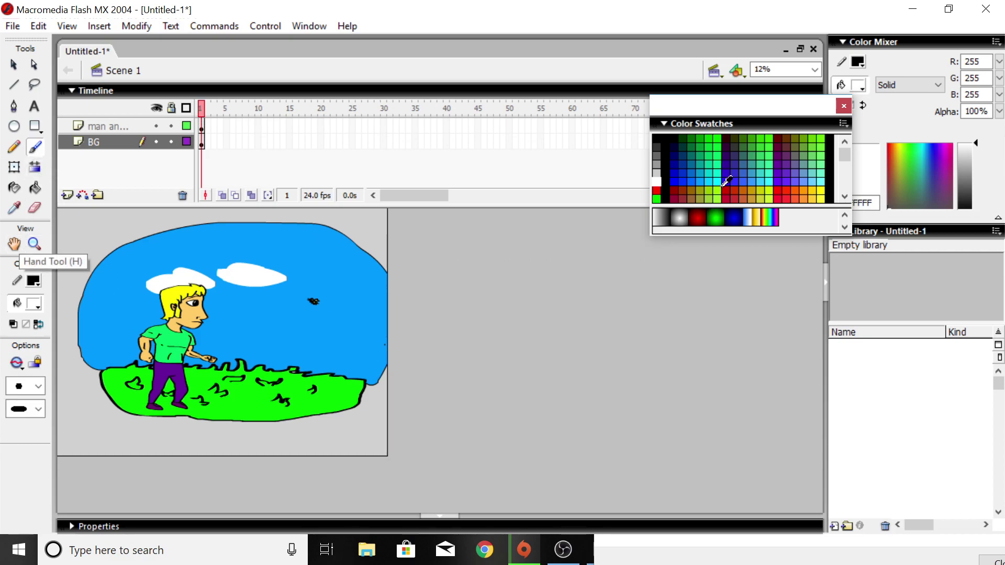
{"action": "left_click", "coordinate": [821, 190]}
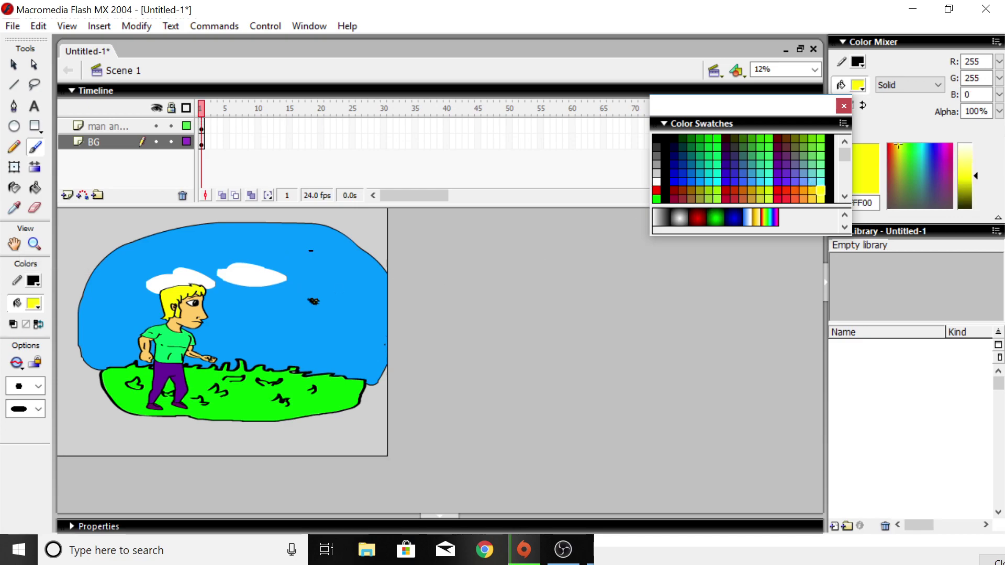
{"action": "mouse_move", "coordinate": [343, 262]}
{"action": "left_mouse_down"}
{"action": "mouse_move", "coordinate": [354, 283]}
{"action": "mouse_move", "coordinate": [322, 295]}
{"action": "mouse_move", "coordinate": [300, 285]}
{"action": "mouse_move", "coordinate": [302, 266]}
{"action": "mouse_move", "coordinate": [340, 260]}
{"action": "left_mouse_up"}
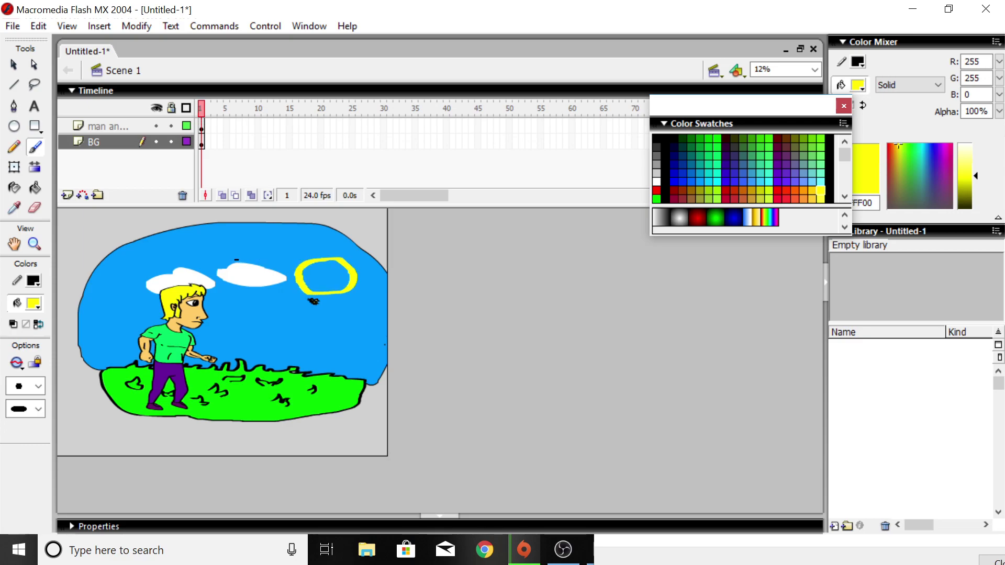
{"action": "left_click", "coordinate": [35, 187]}
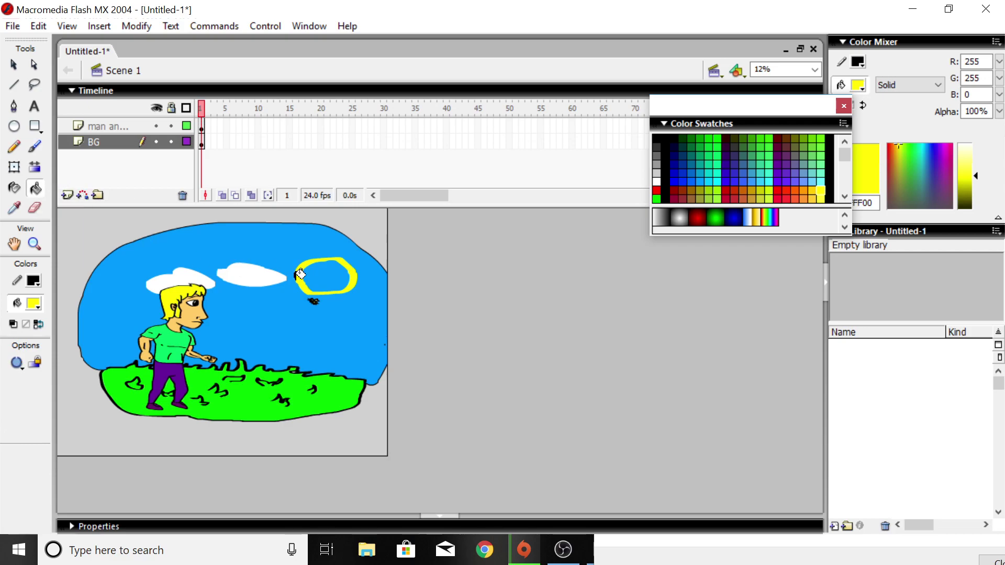
{"action": "left_click", "coordinate": [328, 278]}
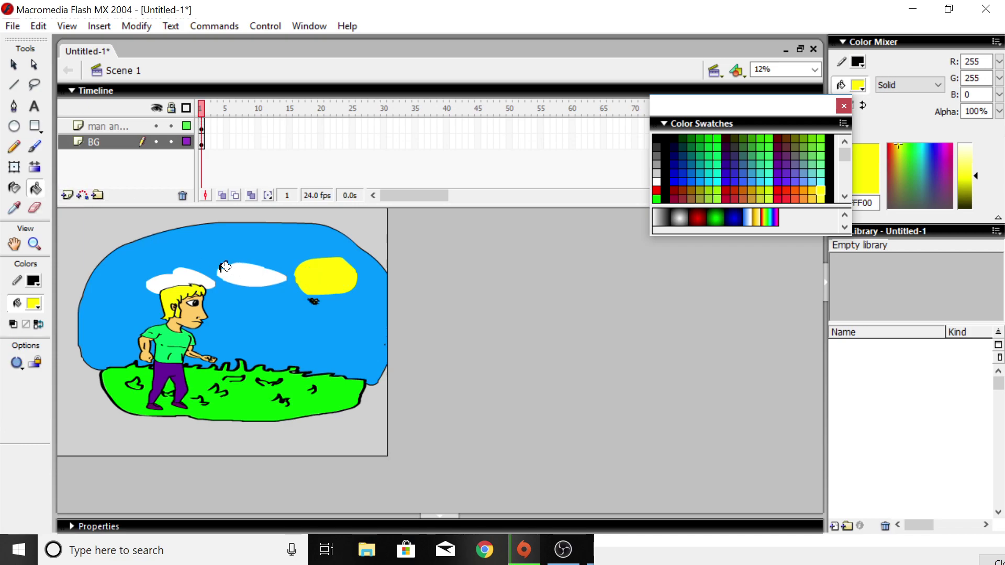
{"action": "key", "text": "ctrl+z"}
{"action": "key", "text": "ctrl+z"}
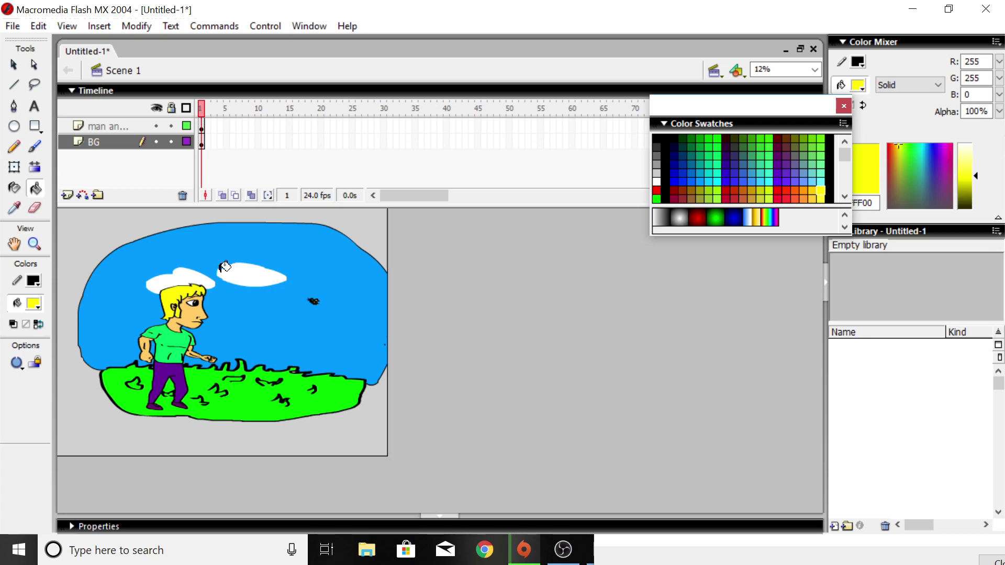
Step: Draw a round yellow sun without a stroke in the sky above the bee using the Oval tool
{"action": "left_click", "coordinate": [34, 147]}
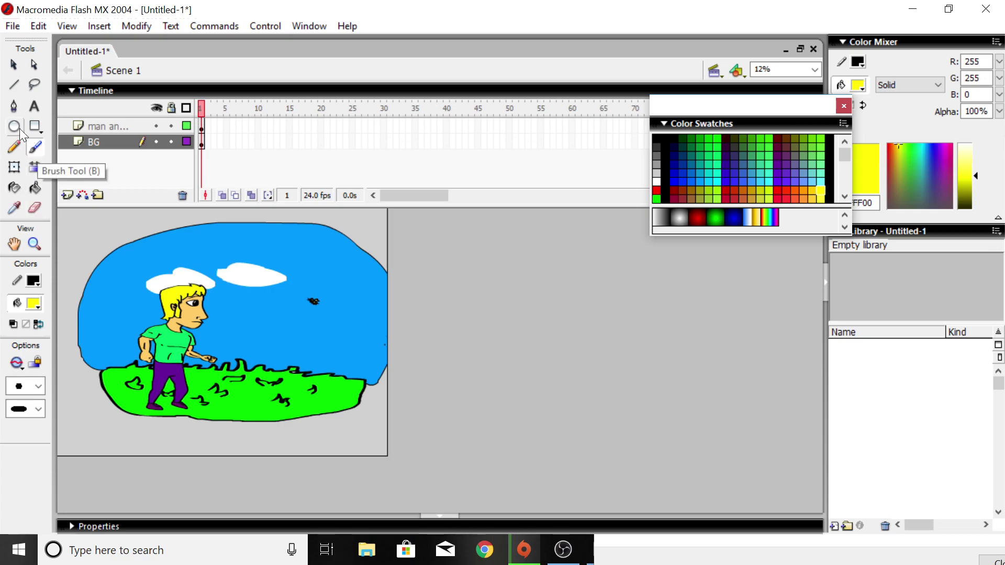
{"action": "left_click", "coordinate": [17, 128]}
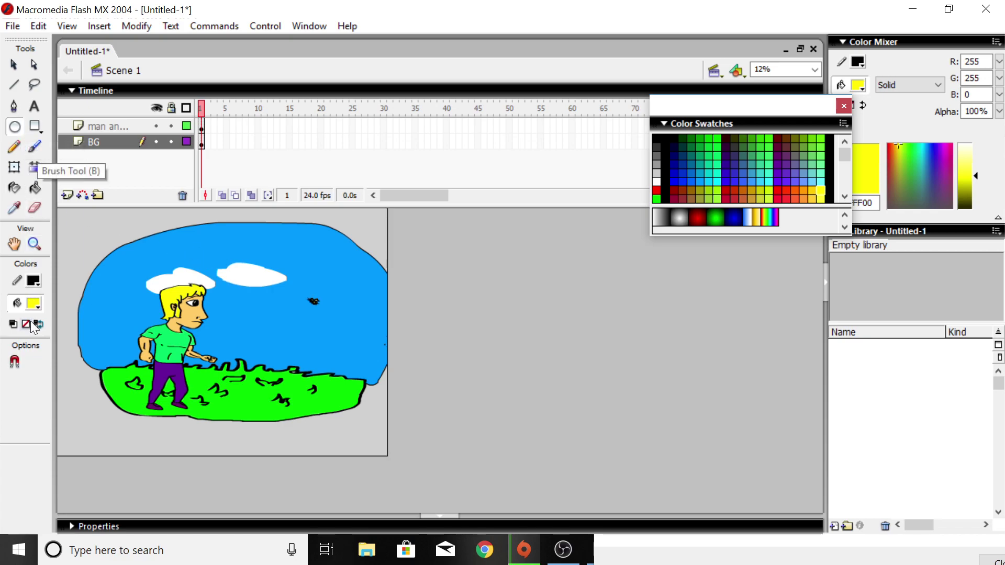
{"action": "left_click", "coordinate": [36, 282]}
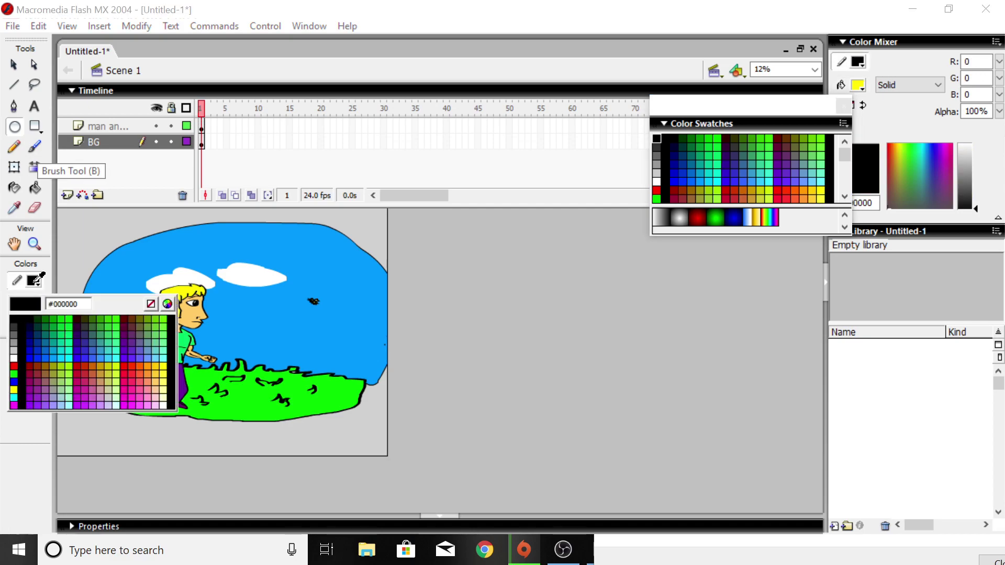
{"action": "left_click", "coordinate": [152, 304]}
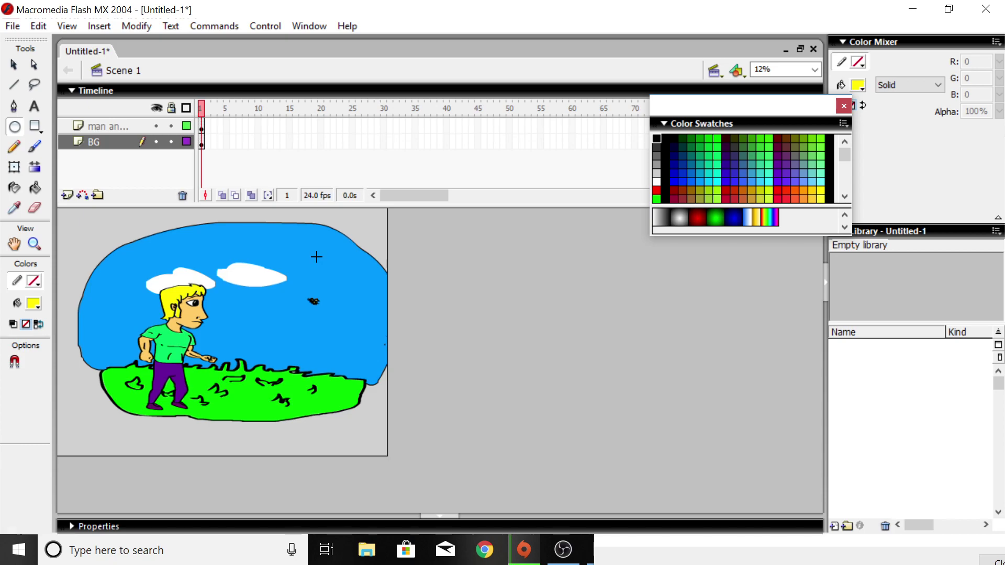
{"action": "left_click_drag", "start_coordinate": [316, 257], "coordinate": [367, 297]}
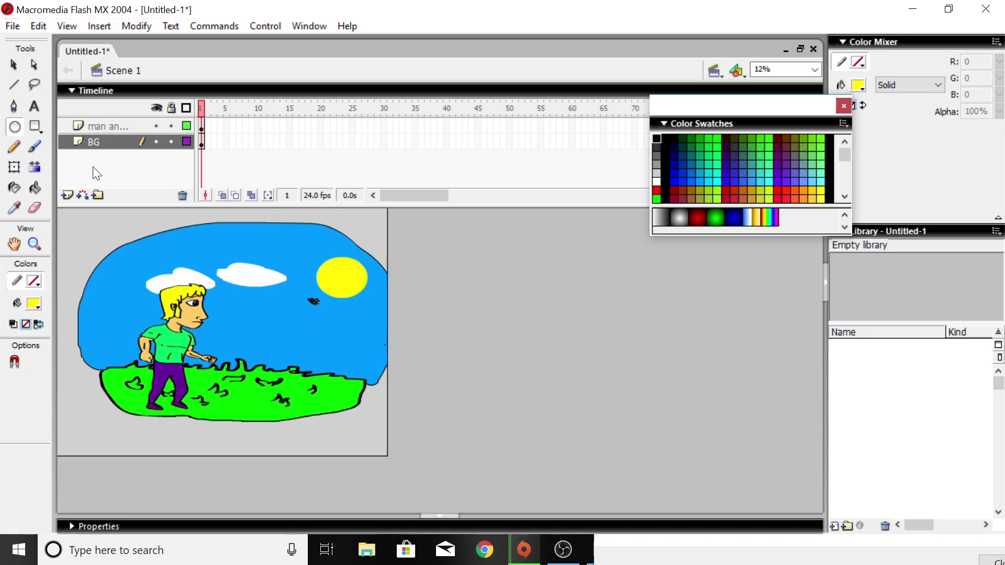
Step: Add a new layer directly above BG and name it Clouds
{"action": "left_click", "coordinate": [67, 194]}
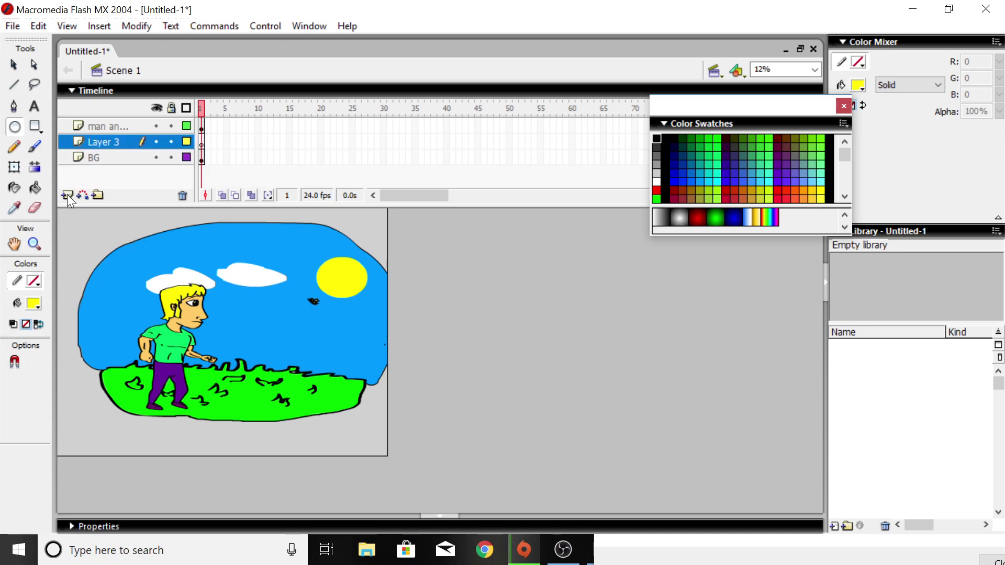
{"action": "double_click", "coordinate": [115, 139]}
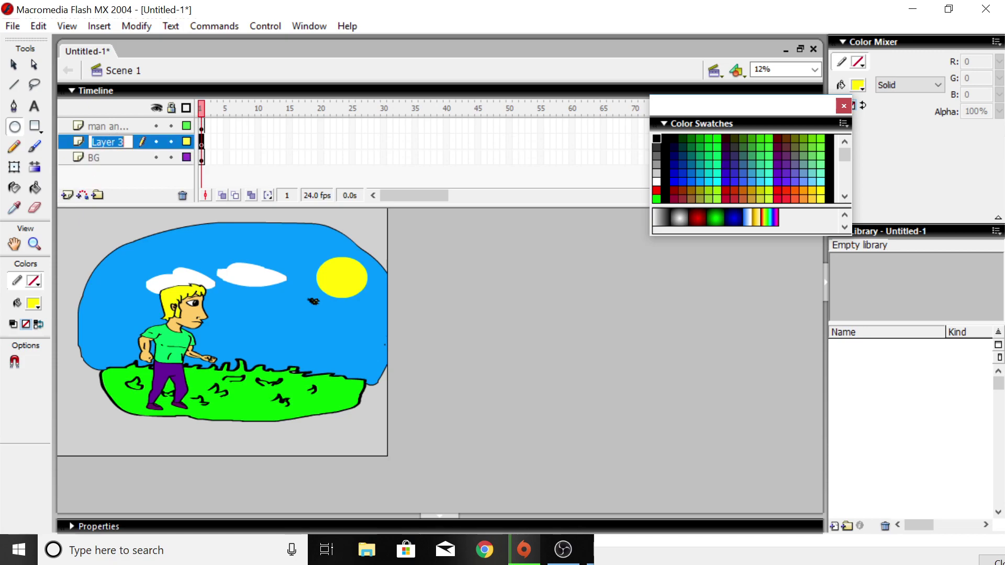
{"action": "type", "text": "Cloud"}
{"action": "key", "text": "Return"}
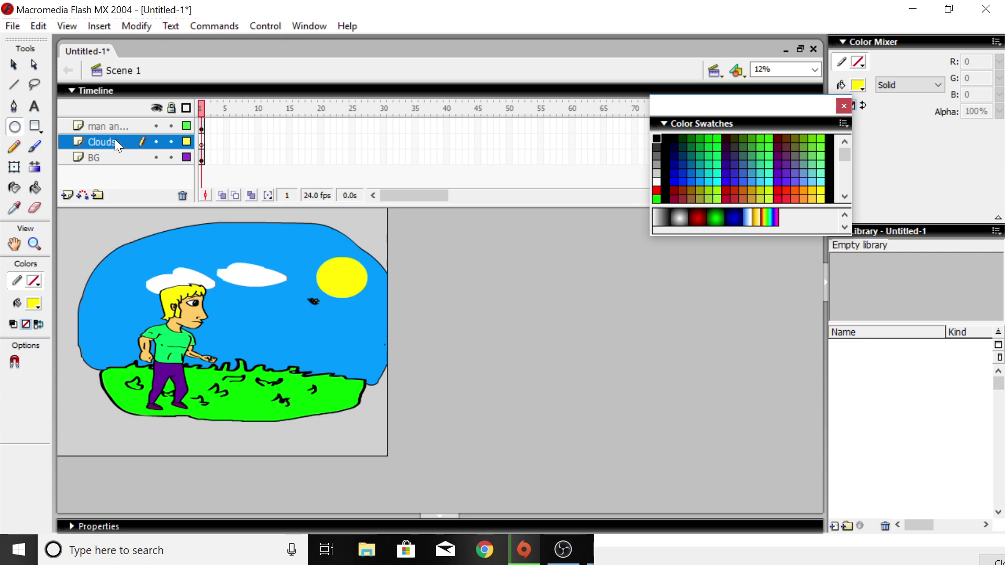
Step: Set the Brush tool's stroke and fill colours to white #FFFFFF for painting on the Clouds layer
{"action": "left_click", "coordinate": [35, 145]}
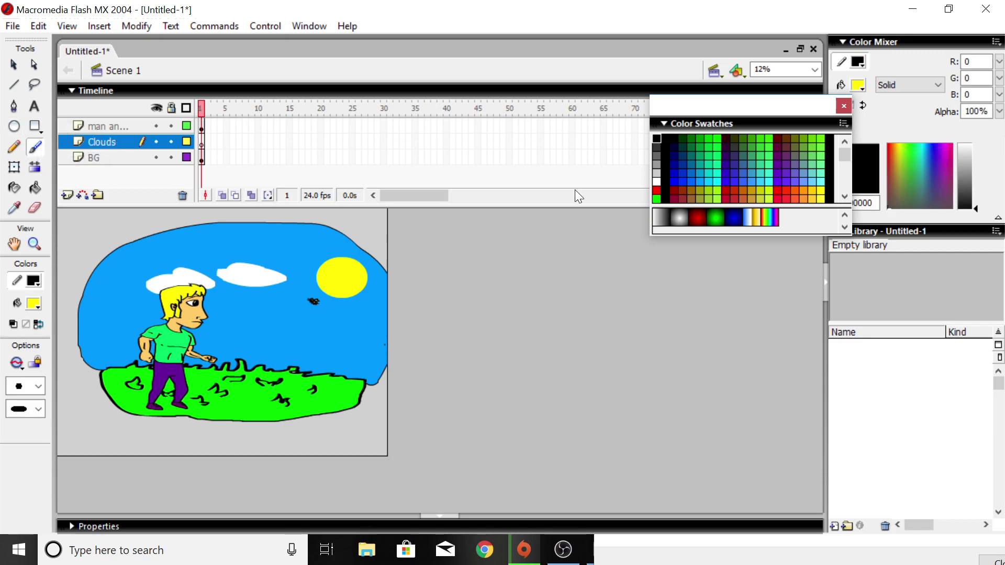
{"action": "left_click", "coordinate": [656, 182]}
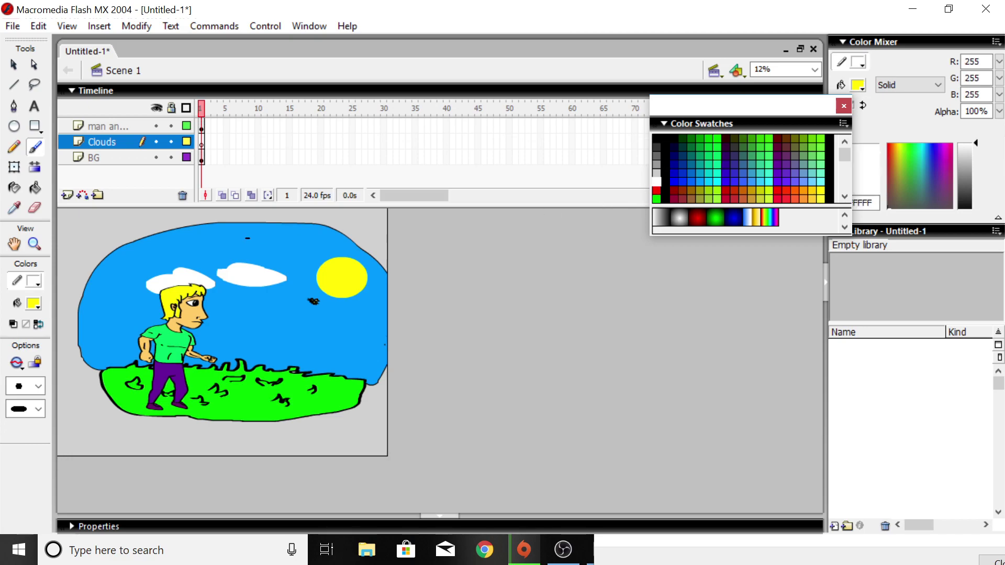
{"action": "mouse_move", "coordinate": [266, 240]}
{"action": "left_mouse_down"}
{"action": "mouse_move", "coordinate": [309, 252]}
{"action": "mouse_move", "coordinate": [257, 245]}
{"action": "mouse_move", "coordinate": [277, 237]}
{"action": "left_mouse_up"}
{"action": "key", "text": "ctrl+z"}
{"action": "left_click", "coordinate": [16, 304]}
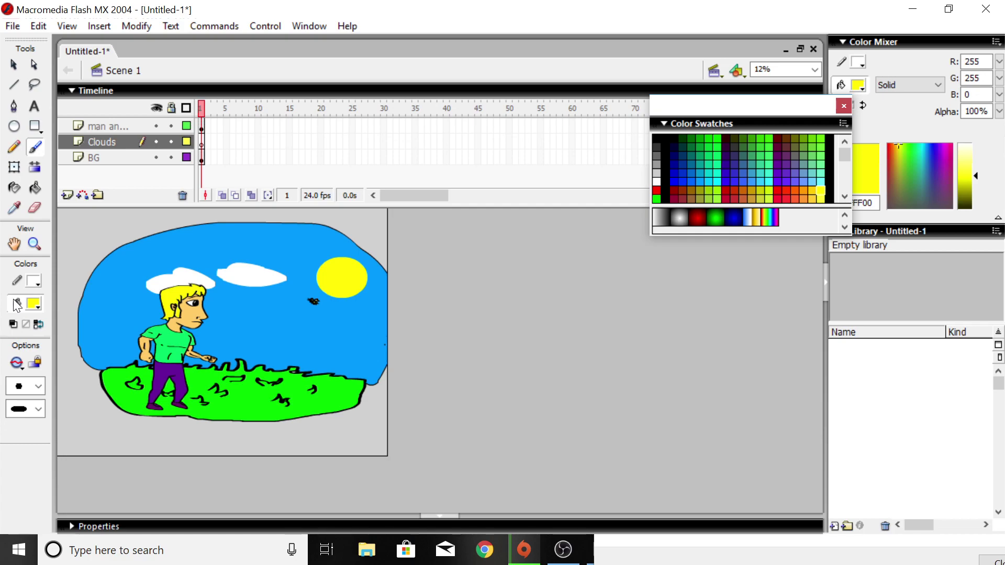
{"action": "left_click", "coordinate": [657, 182]}
Step: Brush a cloud outline just above the middle cloud, reaching towards the sun, and fill it white
{"action": "mouse_move", "coordinate": [265, 248]}
{"action": "left_mouse_down"}
{"action": "mouse_move", "coordinate": [320, 260]}
{"action": "mouse_move", "coordinate": [256, 252]}
{"action": "left_mouse_up"}
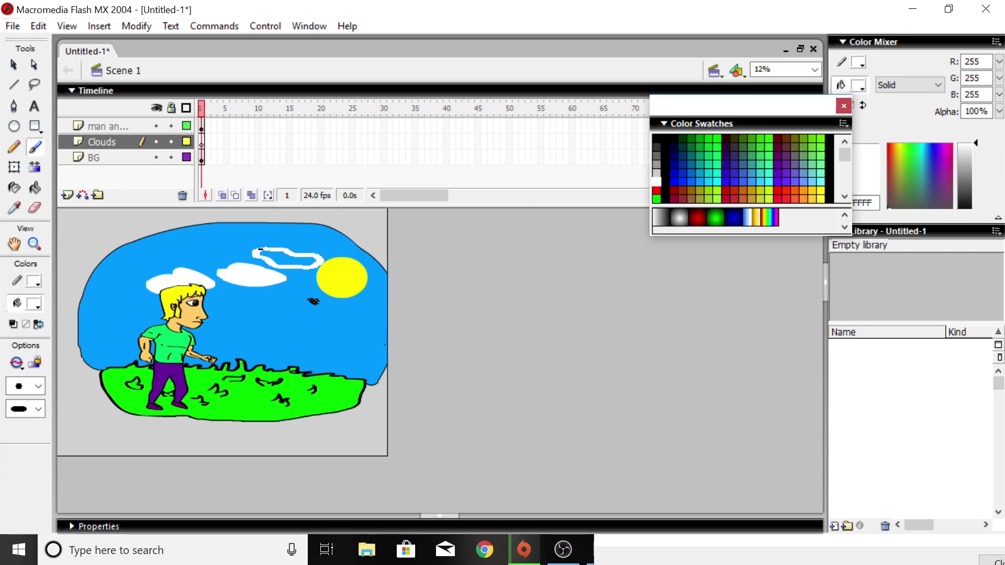
{"action": "left_click", "coordinate": [34, 185]}
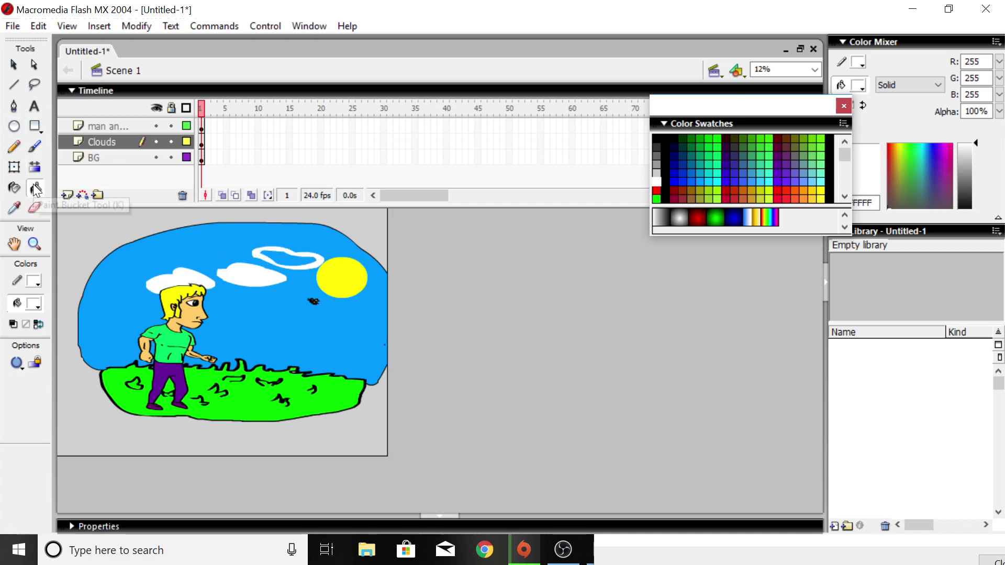
{"action": "left_click", "coordinate": [291, 257]}
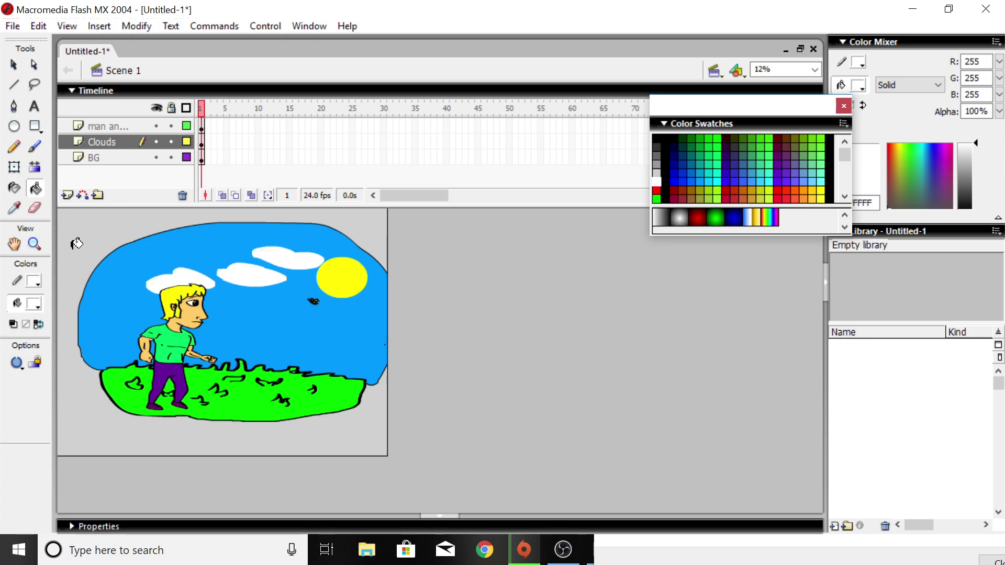
Step: Brush a larger cloud outline in the lower sky below the bee and fill it white
{"action": "left_click", "coordinate": [36, 147]}
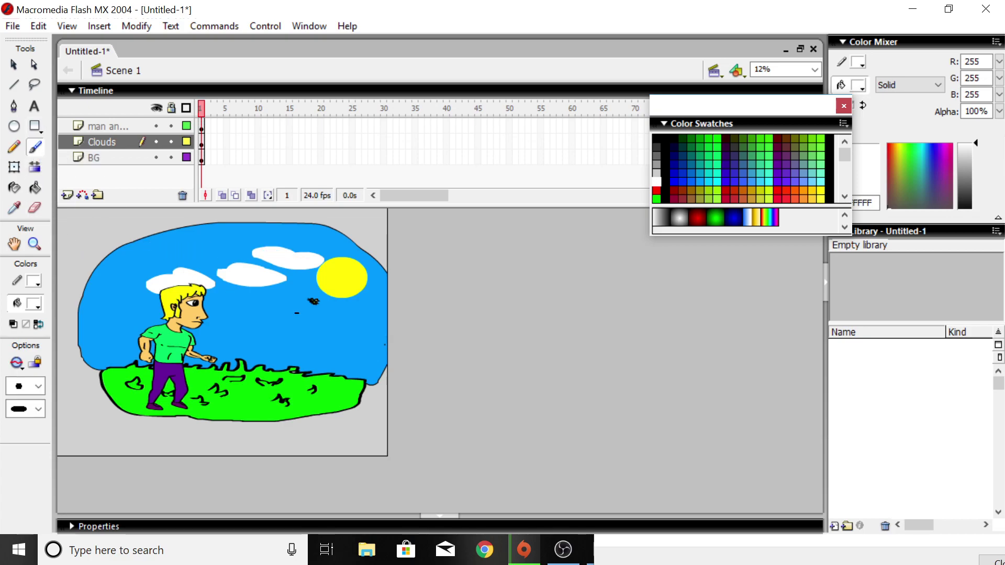
{"action": "mouse_move", "coordinate": [290, 318]}
{"action": "left_mouse_down"}
{"action": "mouse_move", "coordinate": [334, 328]}
{"action": "mouse_move", "coordinate": [351, 344]}
{"action": "mouse_move", "coordinate": [263, 341]}
{"action": "mouse_move", "coordinate": [259, 328]}
{"action": "mouse_move", "coordinate": [289, 324]}
{"action": "left_mouse_up"}
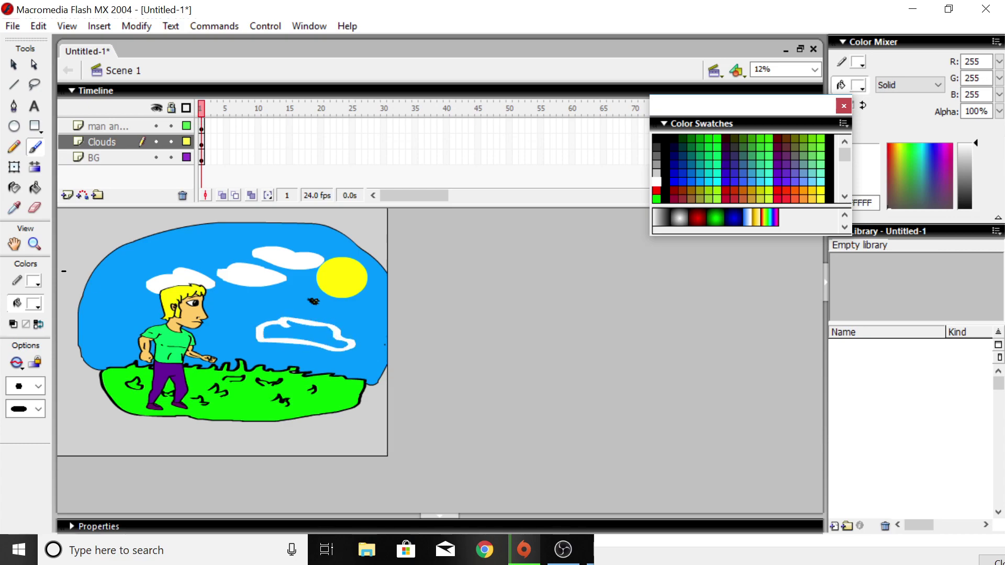
{"action": "left_click", "coordinate": [36, 186]}
{"action": "left_click", "coordinate": [287, 332]}
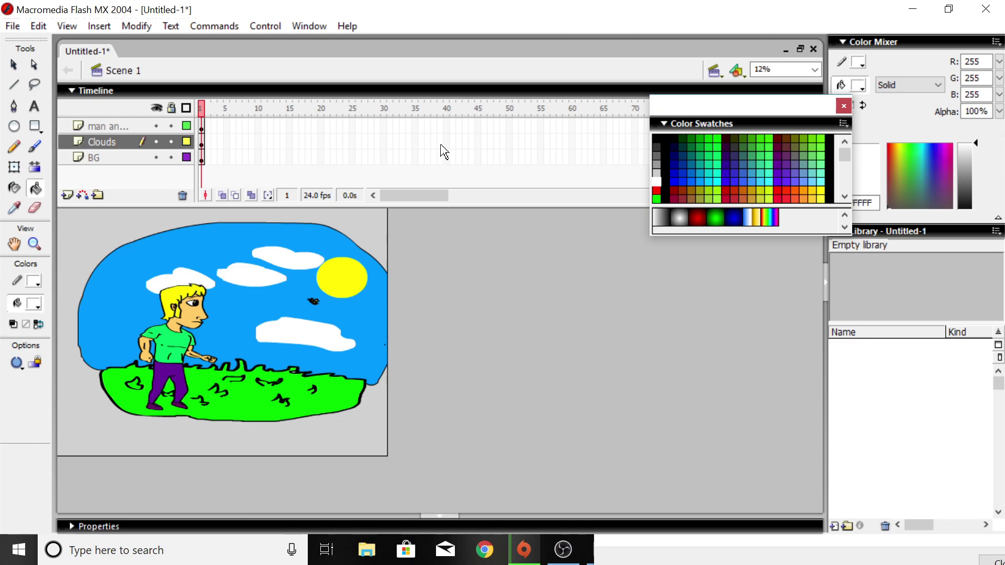
Step: Insert keyframes at frame 55 on both the Clouds and BG layers
{"action": "right_click", "coordinate": [541, 142]}
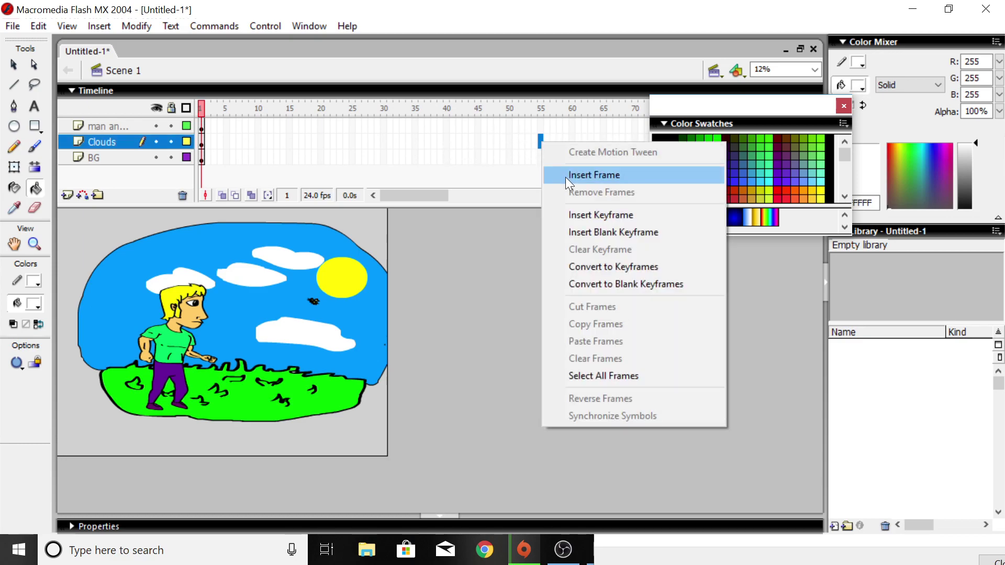
{"action": "left_click", "coordinate": [573, 214]}
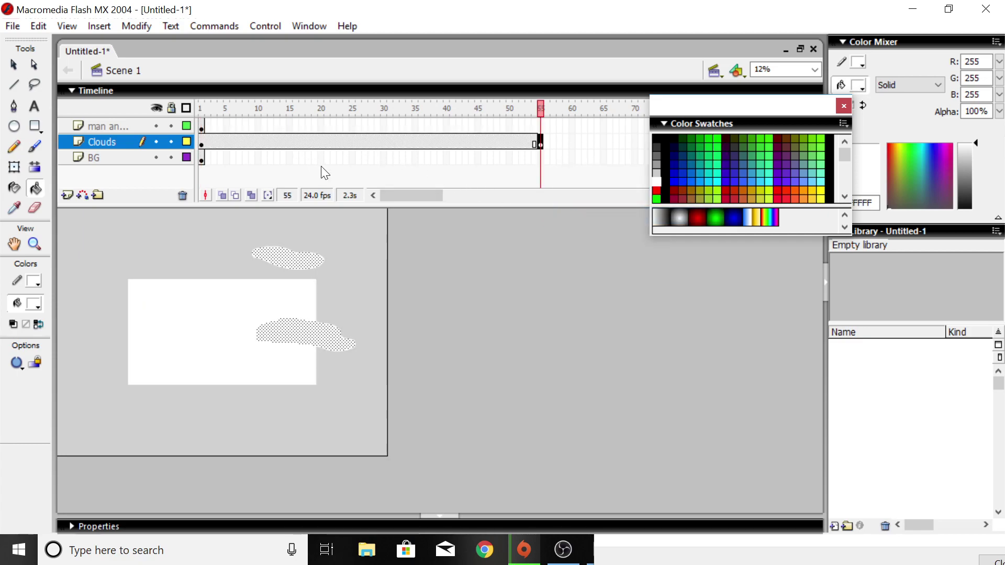
{"action": "left_click", "coordinate": [541, 159]}
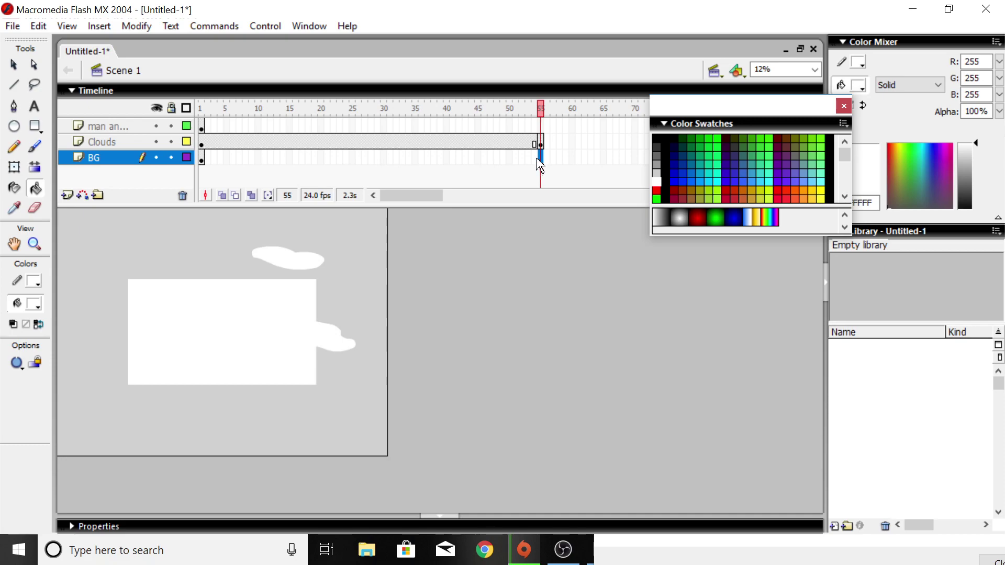
{"action": "right_click", "coordinate": [542, 160]}
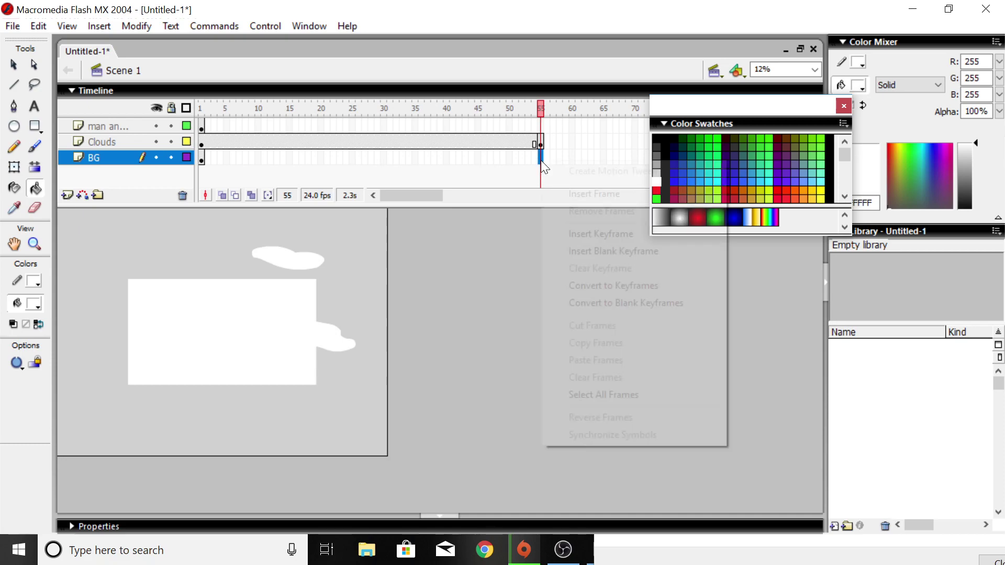
{"action": "left_click", "coordinate": [568, 233]}
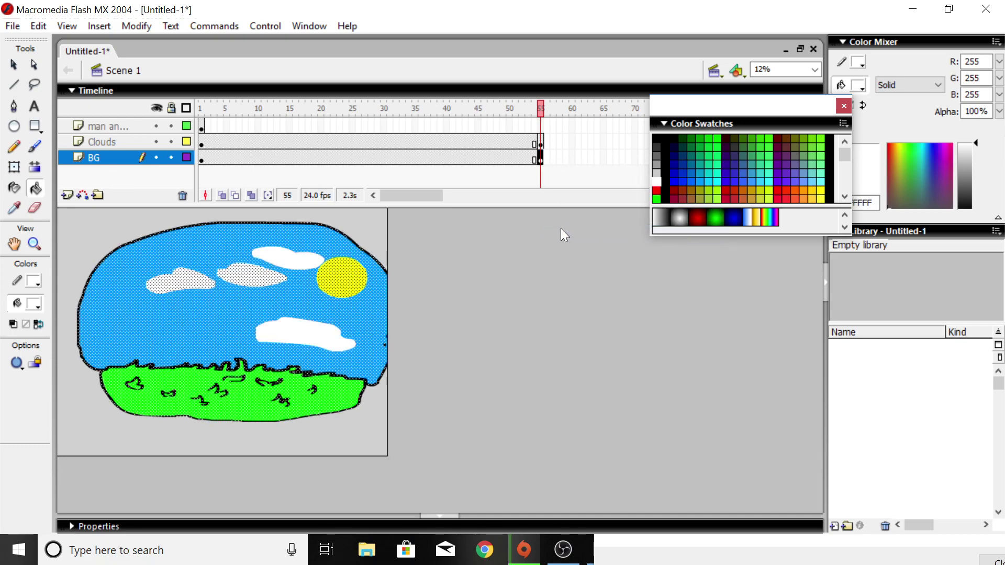
Step: Create a motion tween on the Clouds layer between frame 1 and the keyframe at frame 55
{"action": "left_click", "coordinate": [204, 142]}
{"action": "right_click", "coordinate": [533, 143]}
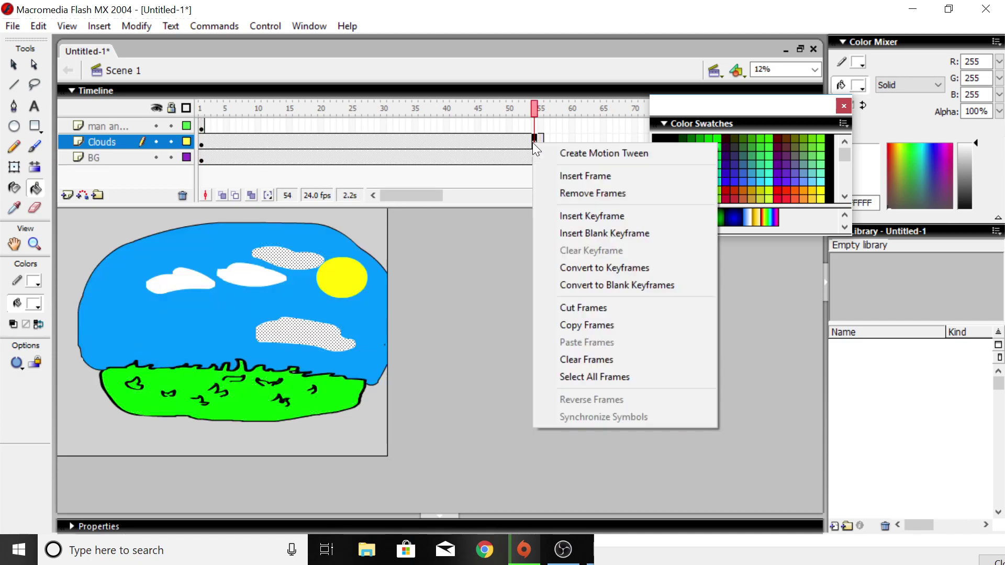
{"action": "left_click", "coordinate": [545, 152]}
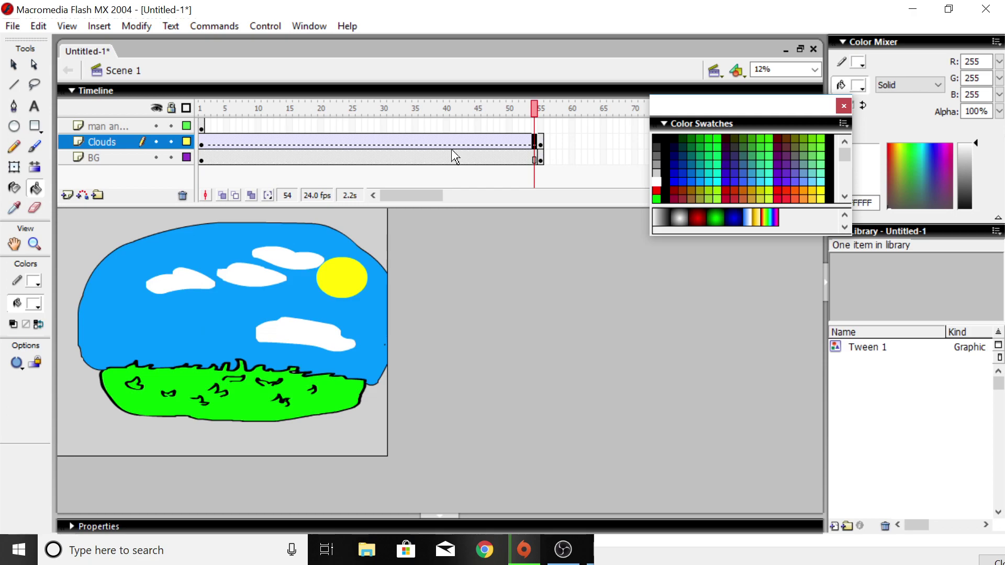
Step: Move the tweened clouds right, out of the sky, at frame 54 and to the sky's left edge at frame 1
{"action": "left_click", "coordinate": [18, 66]}
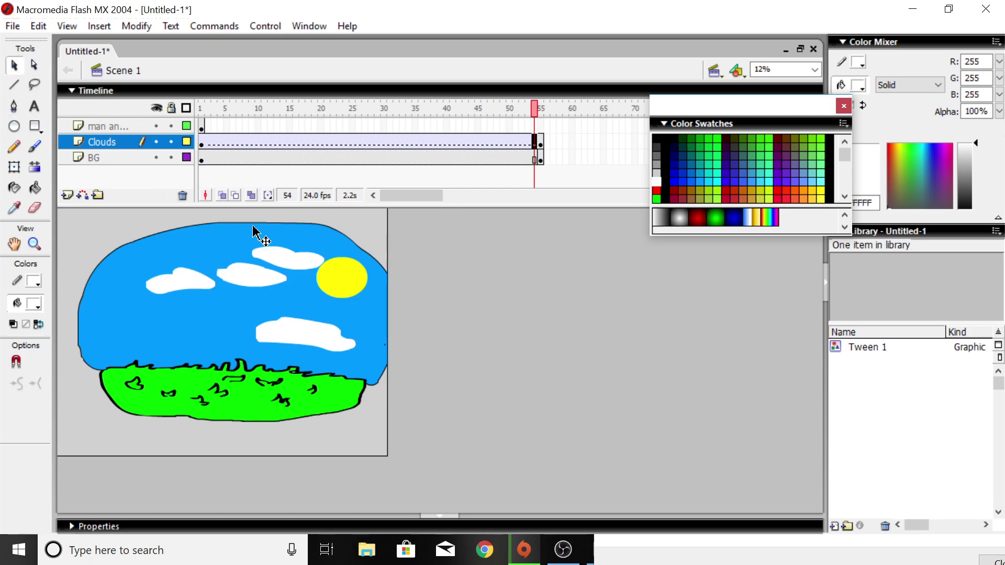
{"action": "left_click_drag", "start_coordinate": [287, 258], "coordinate": [436, 272]}
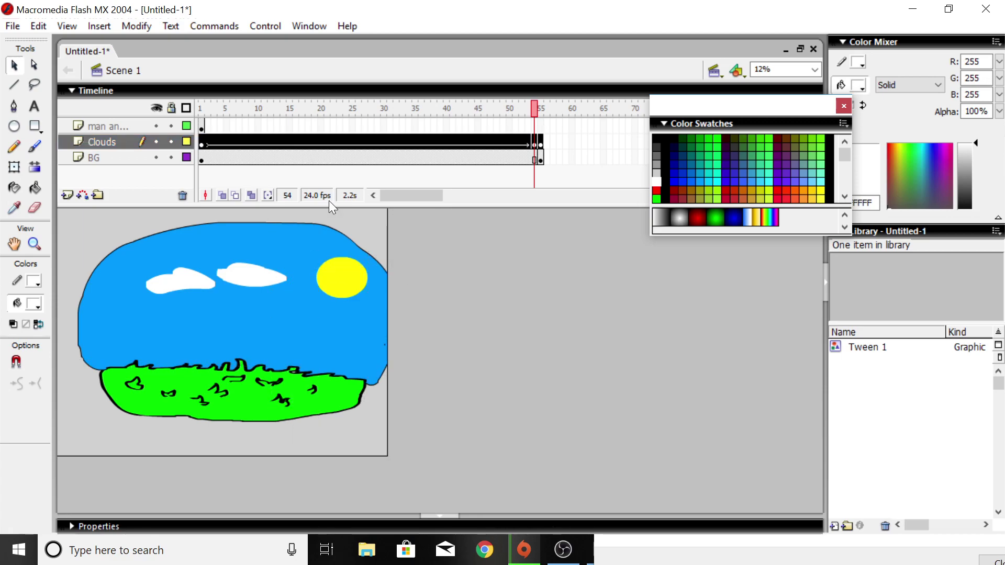
{"action": "left_click", "coordinate": [202, 145]}
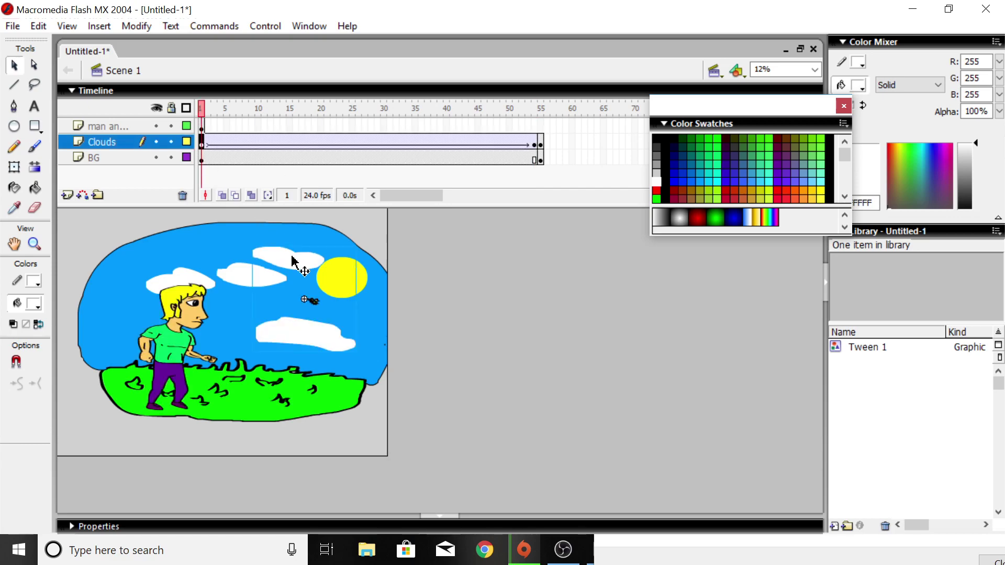
{"action": "left_click_drag", "start_coordinate": [294, 260], "coordinate": [114, 270]}
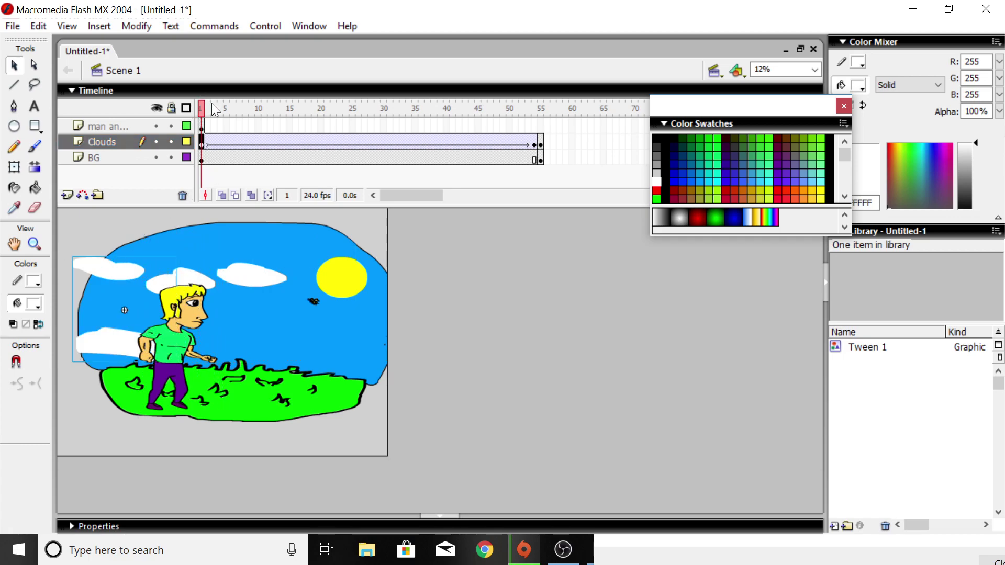
Step: Turn on onion skinning and insert a blank keyframe at frame 3 of the man's layer
{"action": "left_click_drag", "start_coordinate": [204, 105], "coordinate": [216, 138]}
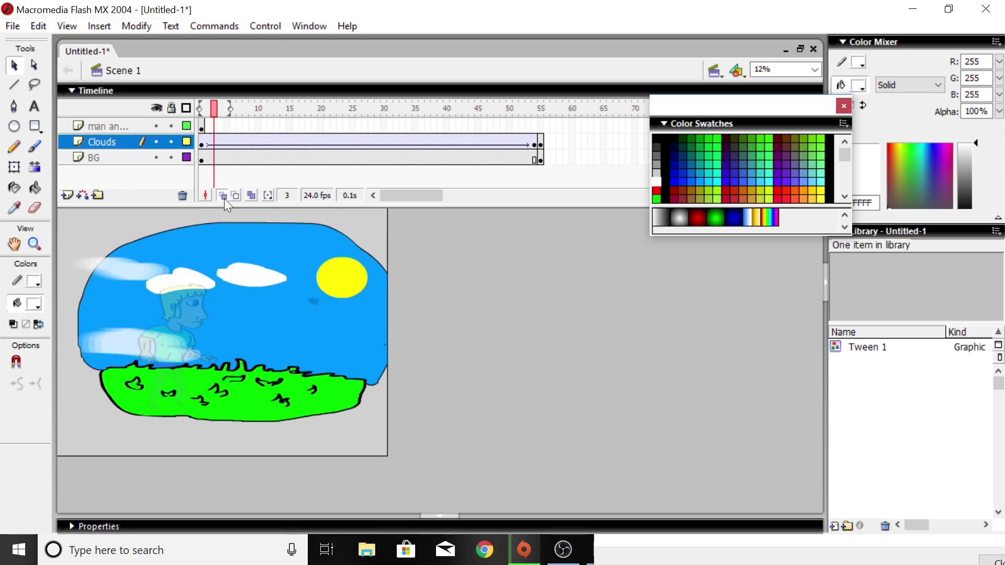
{"action": "left_click", "coordinate": [202, 128]}
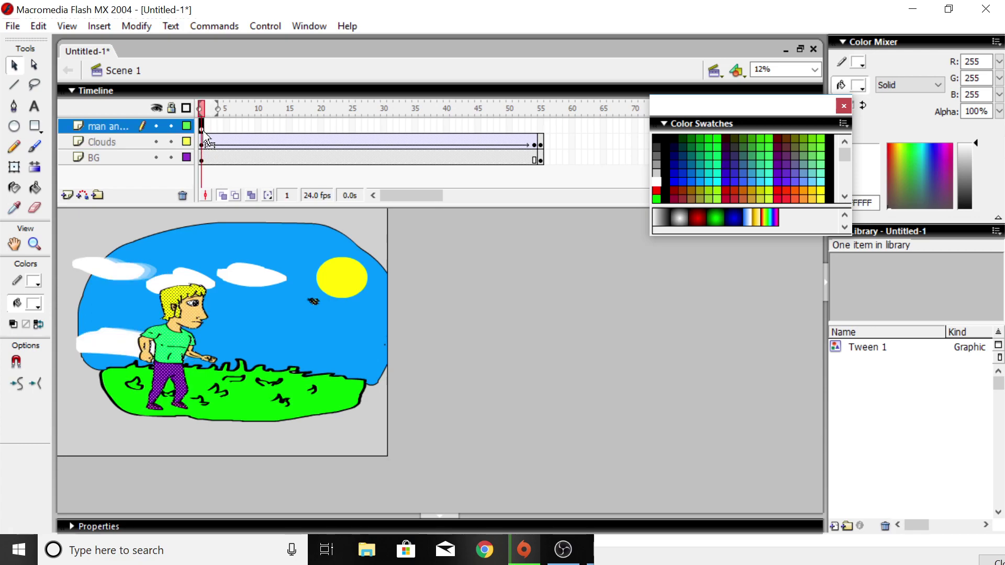
{"action": "right_click", "coordinate": [214, 131]}
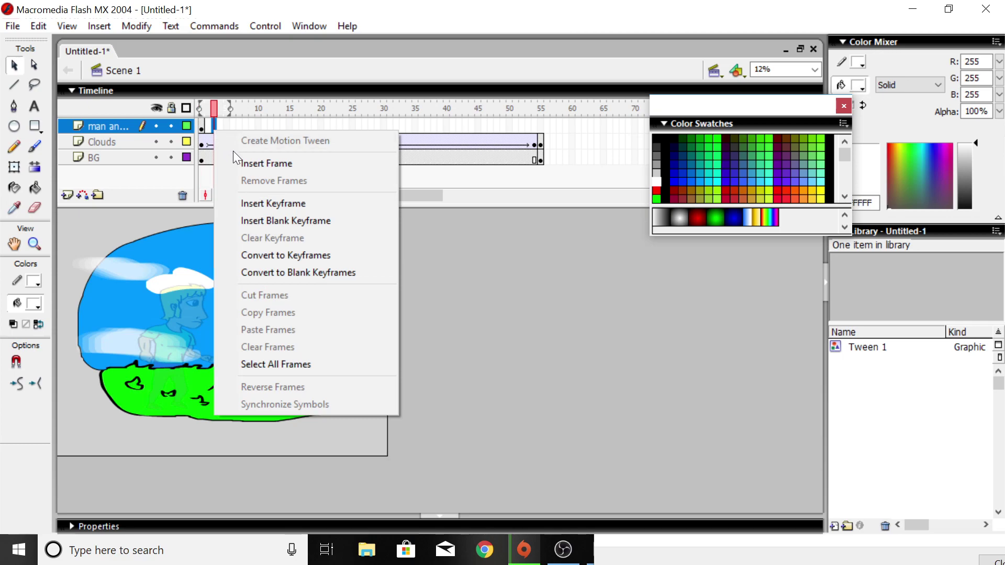
{"action": "left_click", "coordinate": [262, 222]}
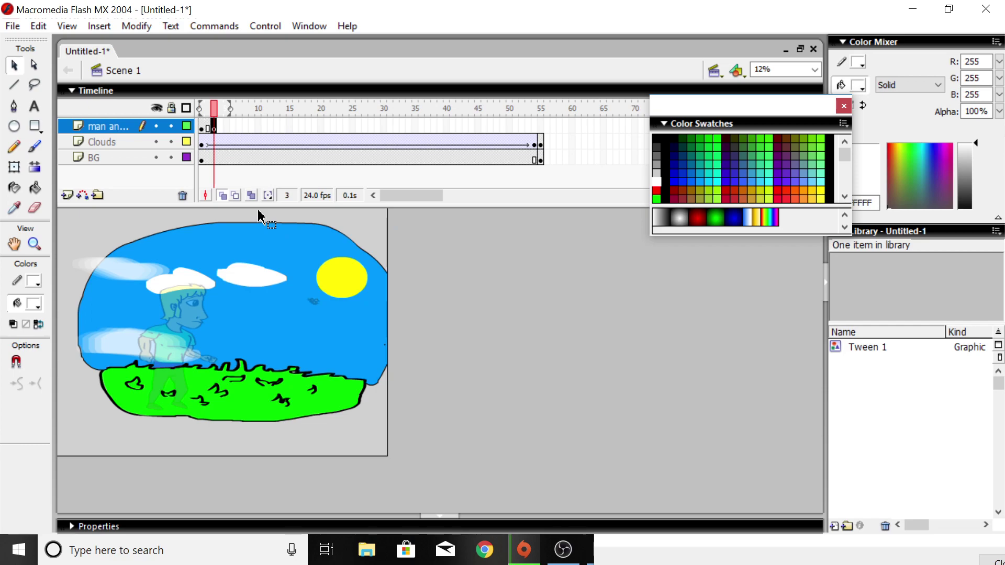
Step: Set the fill colour to black #000000 for the Brush tool
{"action": "left_click", "coordinate": [665, 139]}
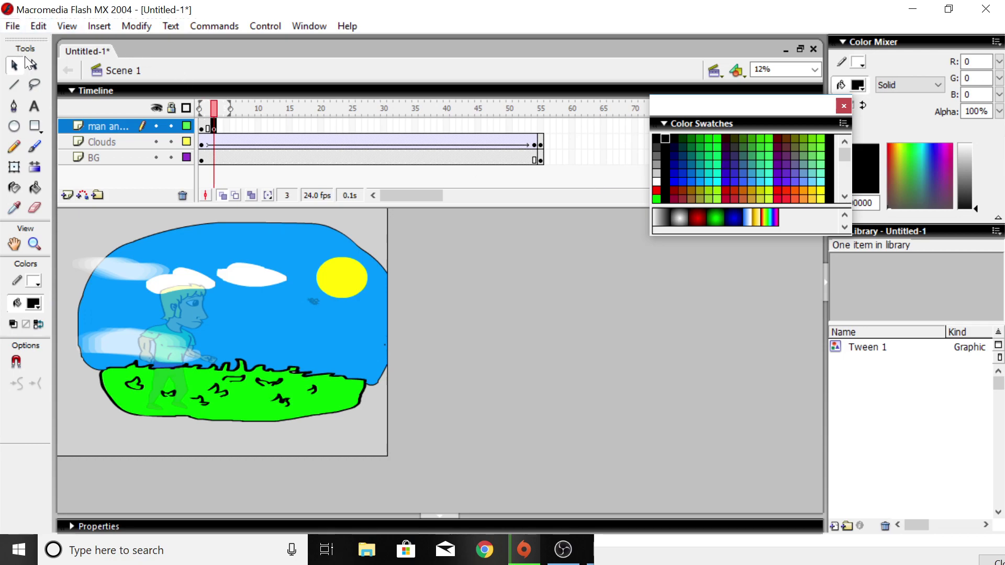
{"action": "left_click", "coordinate": [39, 147]}
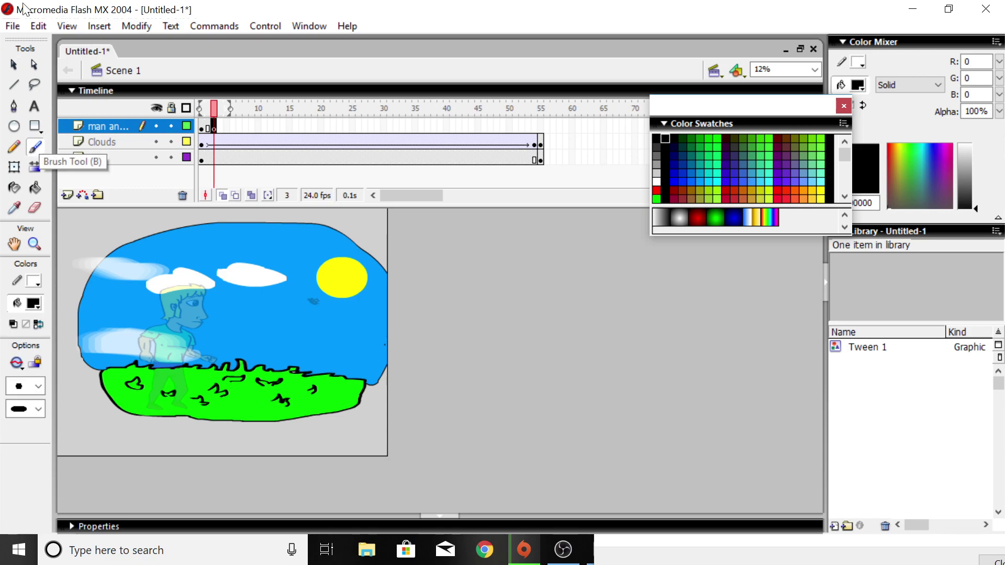
Step: Play the animation on the timeline to check the cloud movement
{"action": "left_click", "coordinate": [13, 26]}
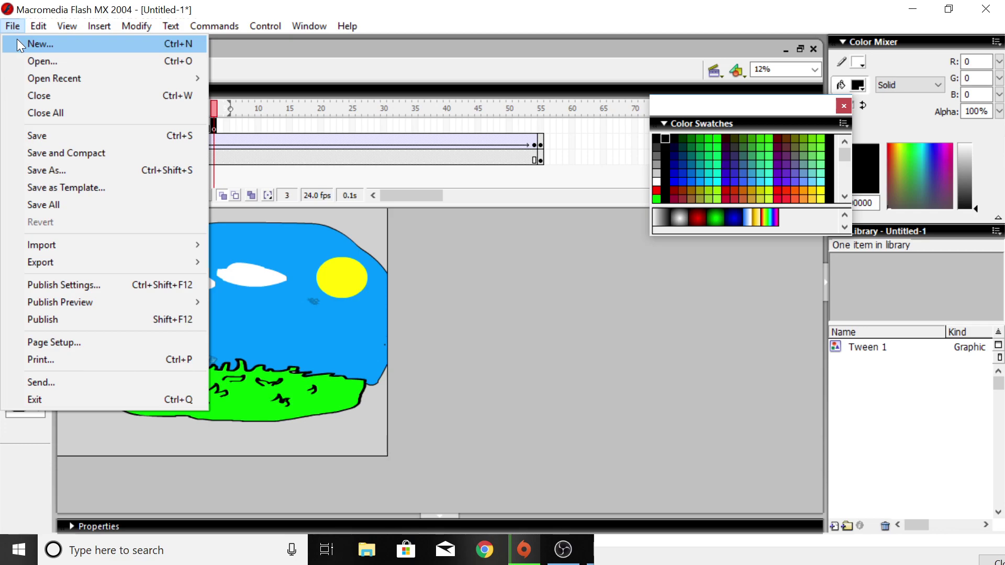
{"action": "mouse_move", "coordinate": [209, 30]}
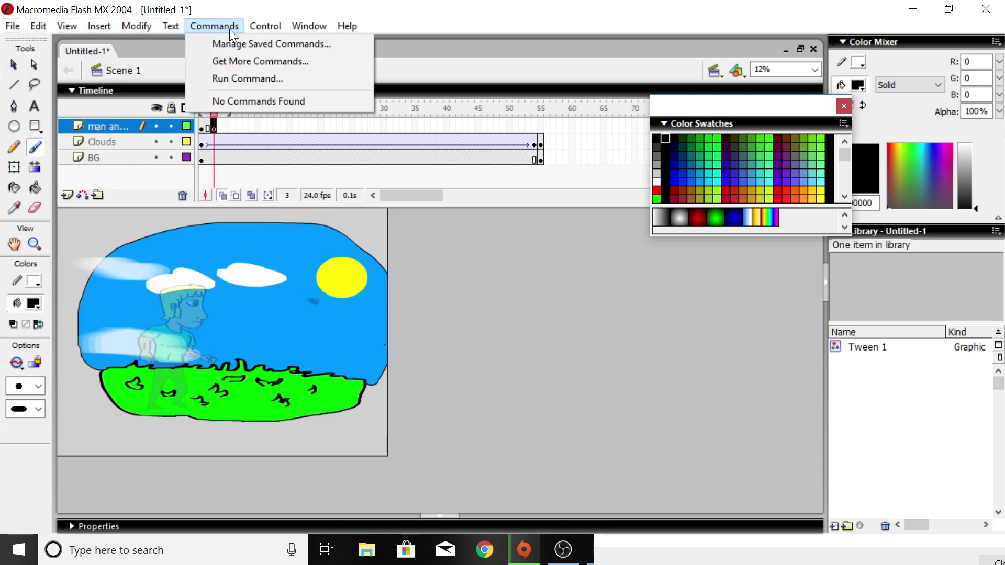
{"action": "mouse_move", "coordinate": [269, 25]}
{"action": "left_click", "coordinate": [281, 45]}
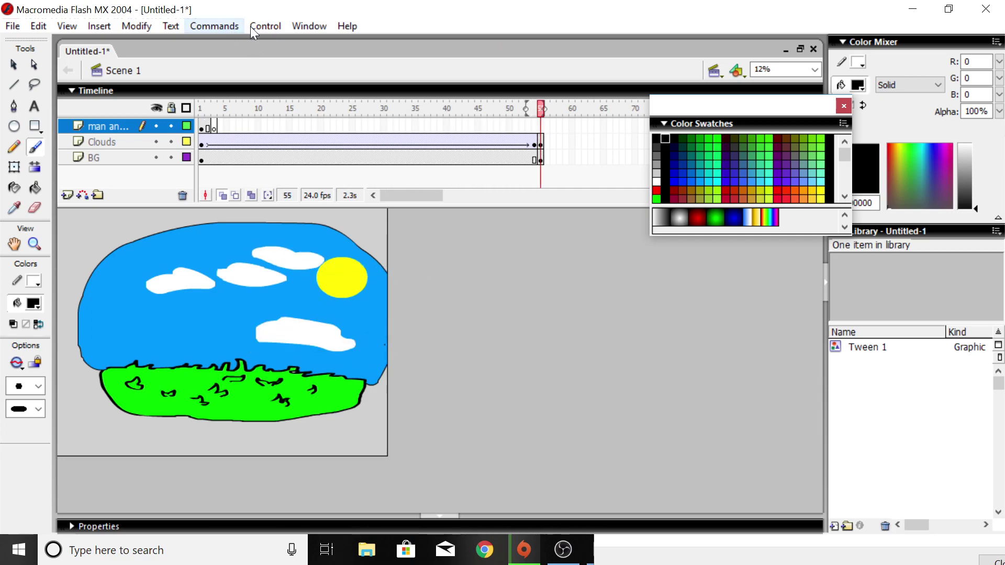
Step: Run Test Scene to preview the animation, and close the preview
{"action": "left_click", "coordinate": [229, 25]}
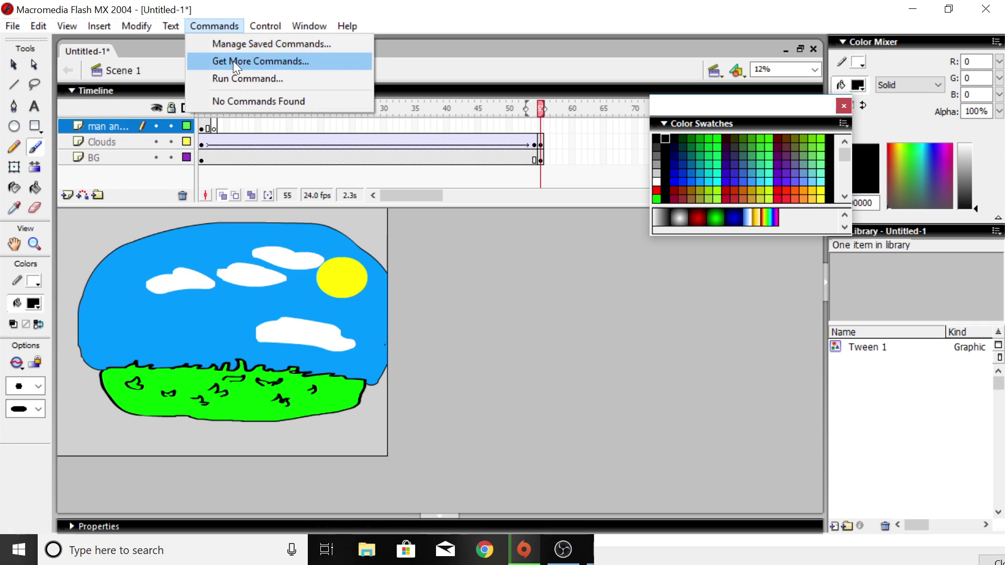
{"action": "mouse_move", "coordinate": [262, 25]}
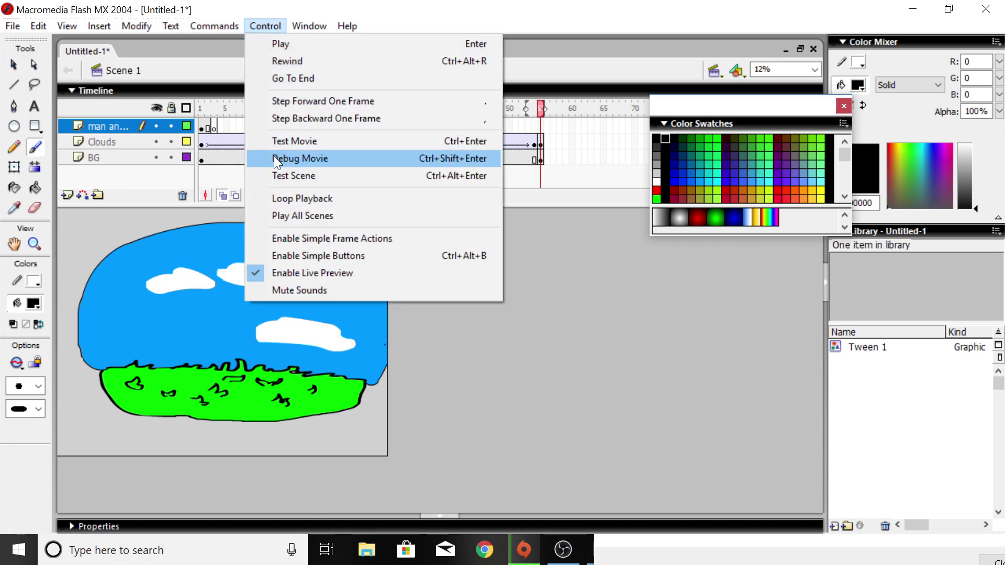
{"action": "left_click", "coordinate": [287, 173]}
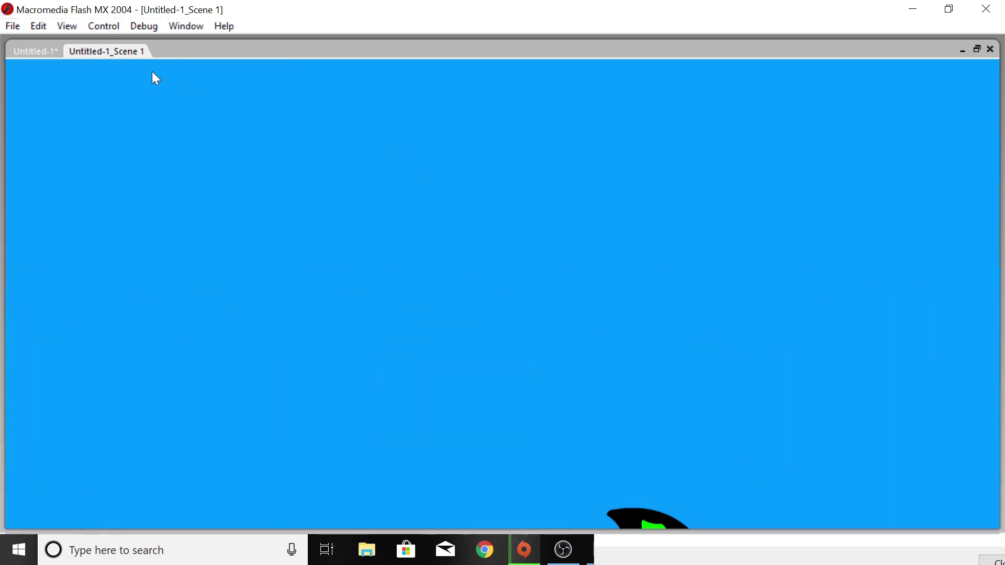
{"action": "right_click", "coordinate": [95, 47]}
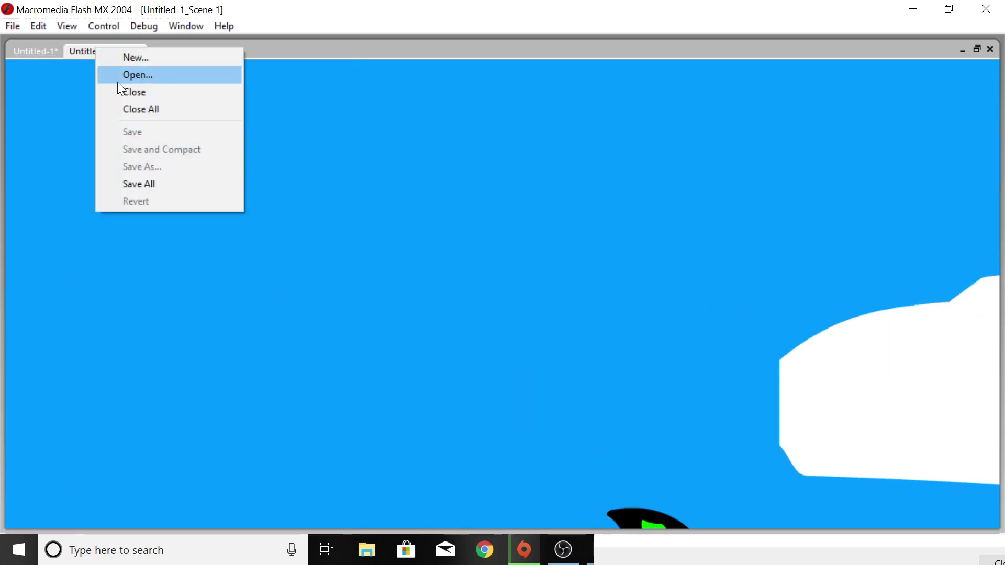
{"action": "left_click", "coordinate": [128, 96]}
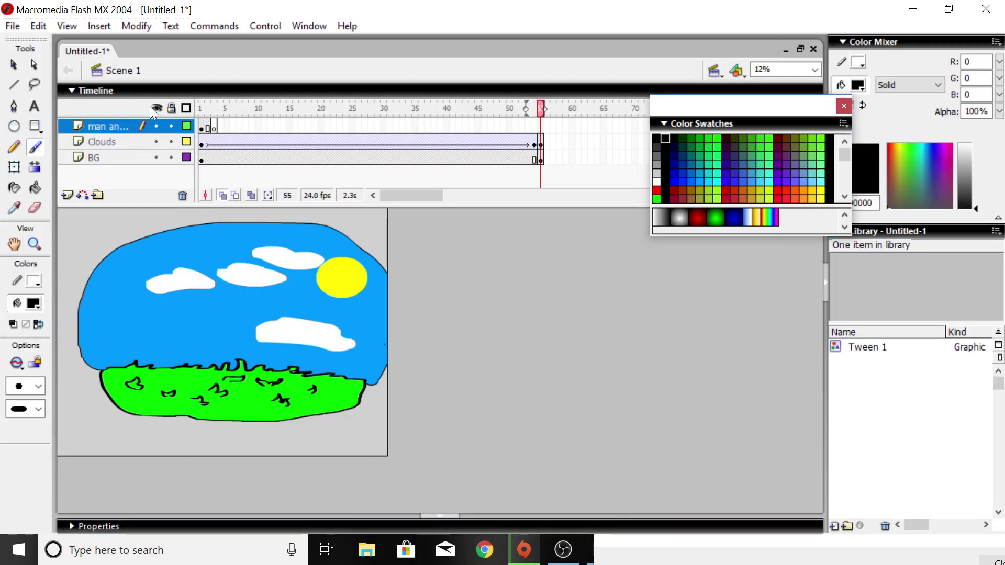
Step: Check the document's dimensions and frame rate in Document Properties, and close the dialog
{"action": "left_click", "coordinate": [266, 27]}
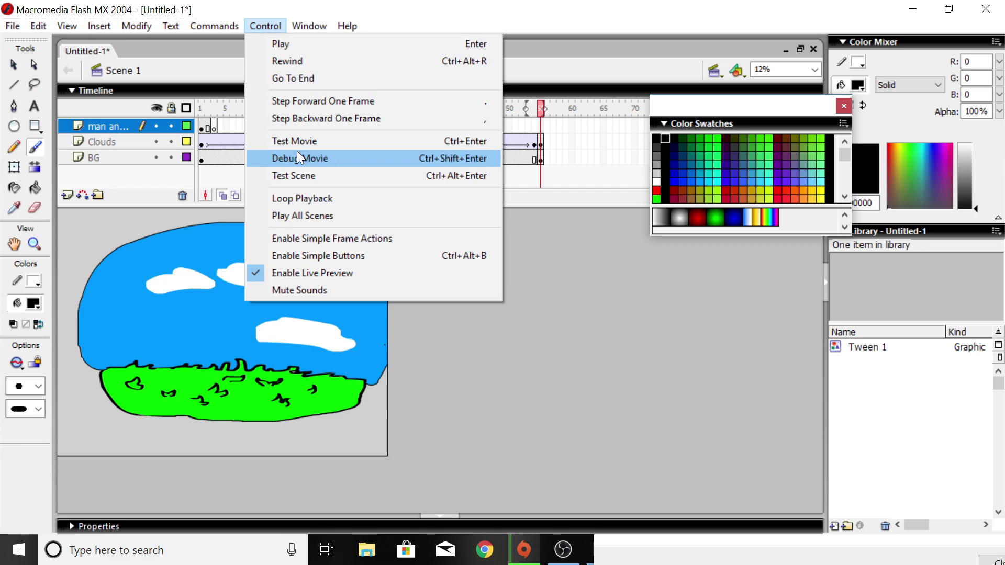
{"action": "mouse_move", "coordinate": [325, 23]}
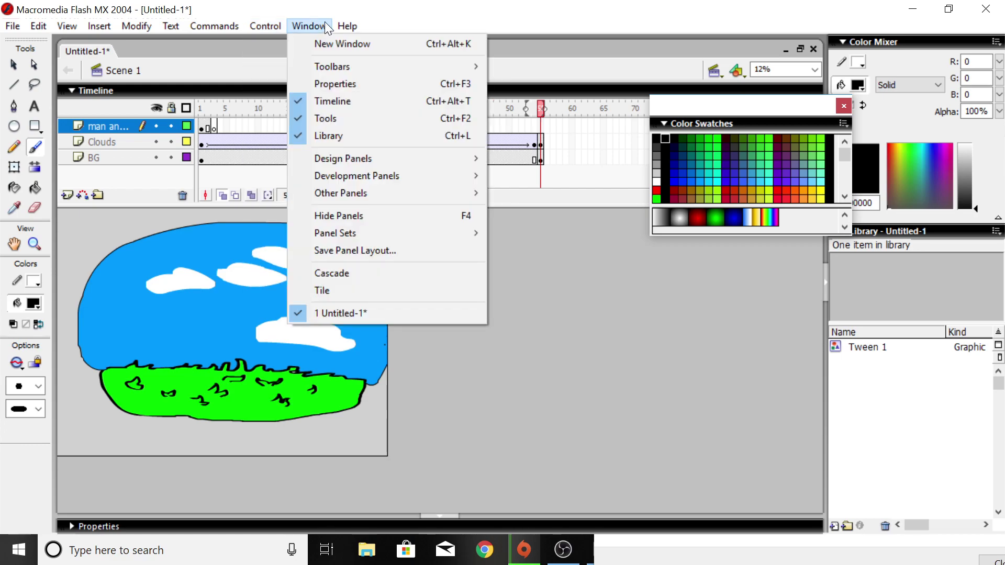
{"action": "mouse_move", "coordinate": [46, 27]}
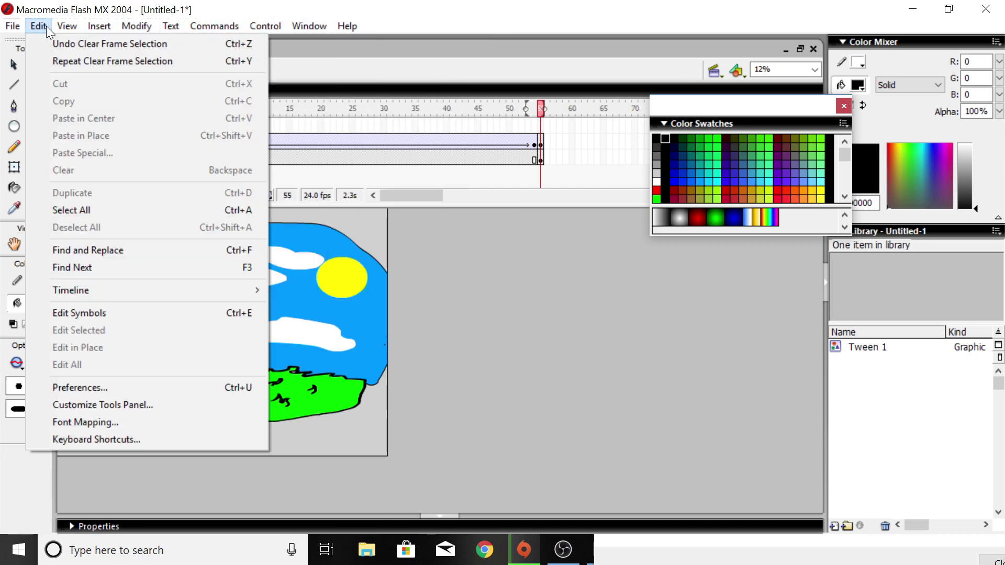
{"action": "mouse_move", "coordinate": [149, 27]}
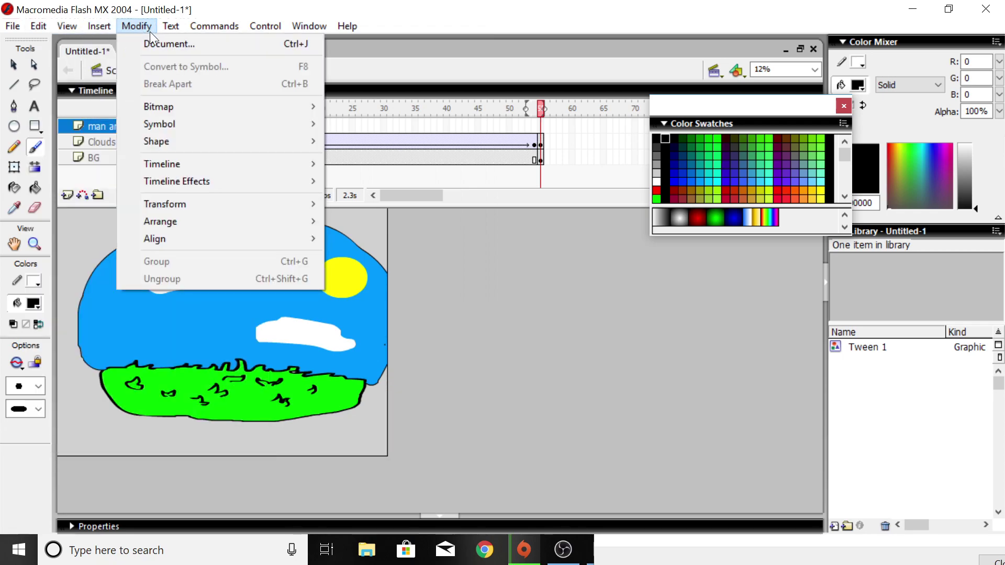
{"action": "left_click", "coordinate": [150, 43]}
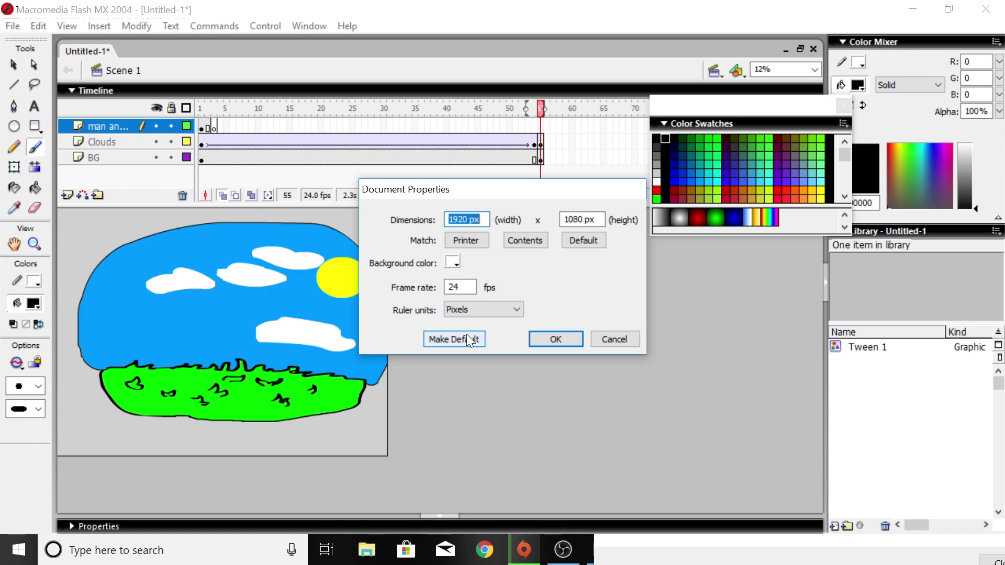
{"action": "left_click", "coordinate": [542, 335]}
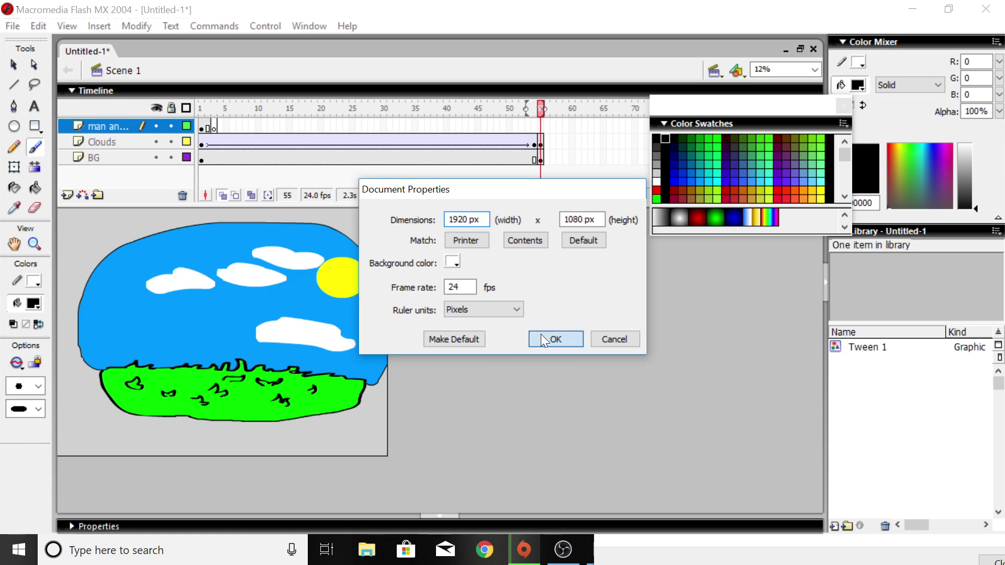
Step: Set the stage's preview mode to Full
{"action": "left_click", "coordinate": [109, 27]}
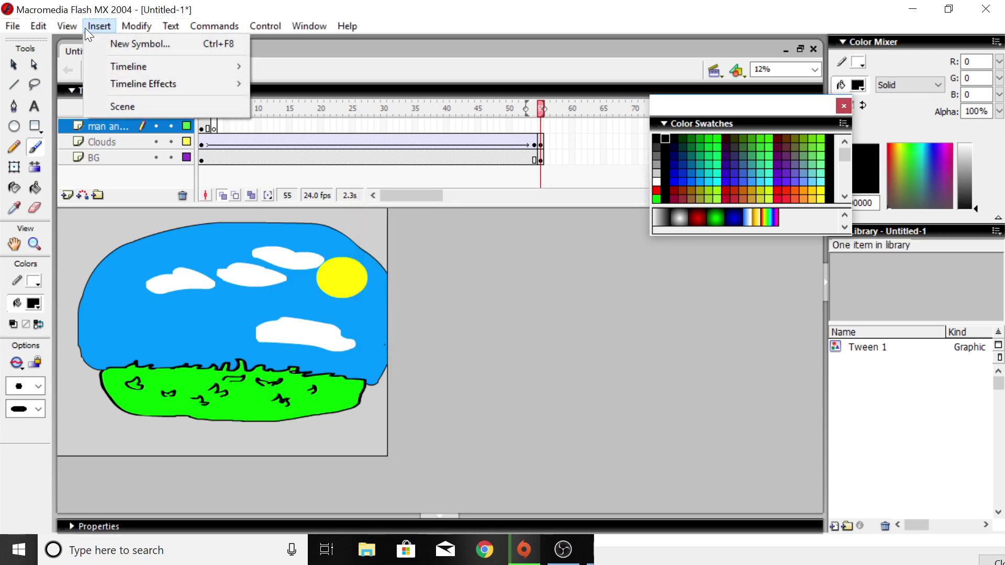
{"action": "mouse_move", "coordinate": [77, 26]}
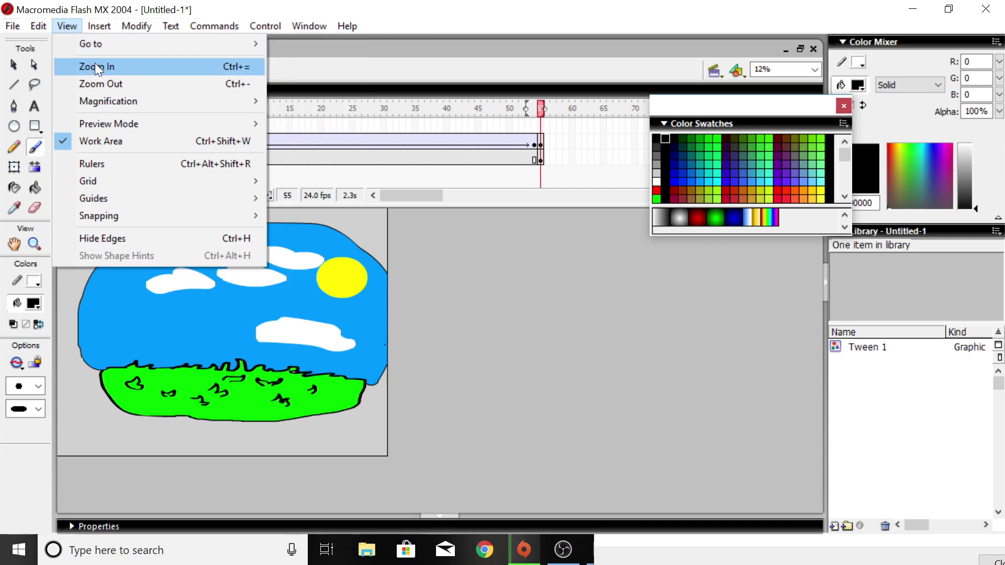
{"action": "mouse_move", "coordinate": [137, 122]}
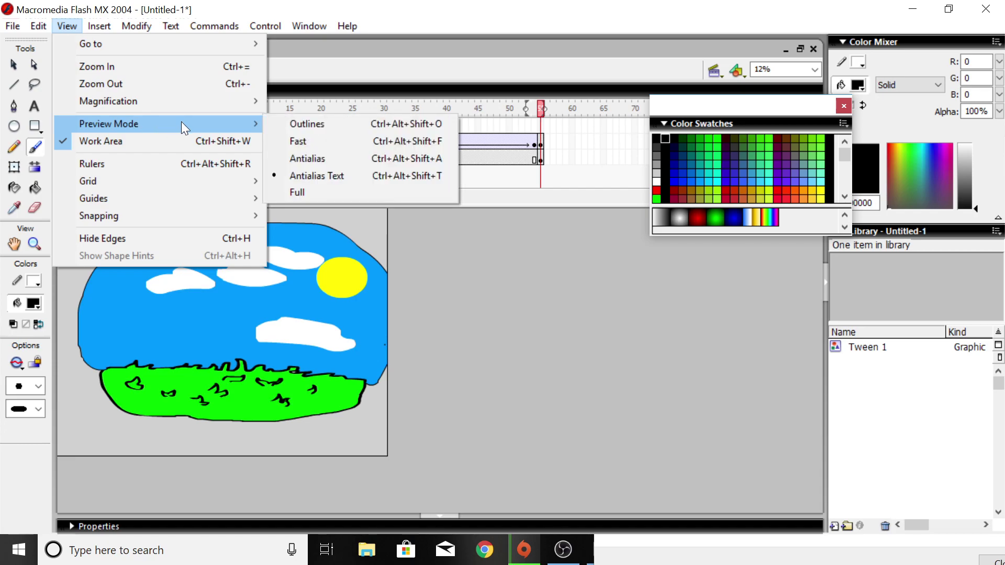
{"action": "left_click", "coordinate": [334, 193]}
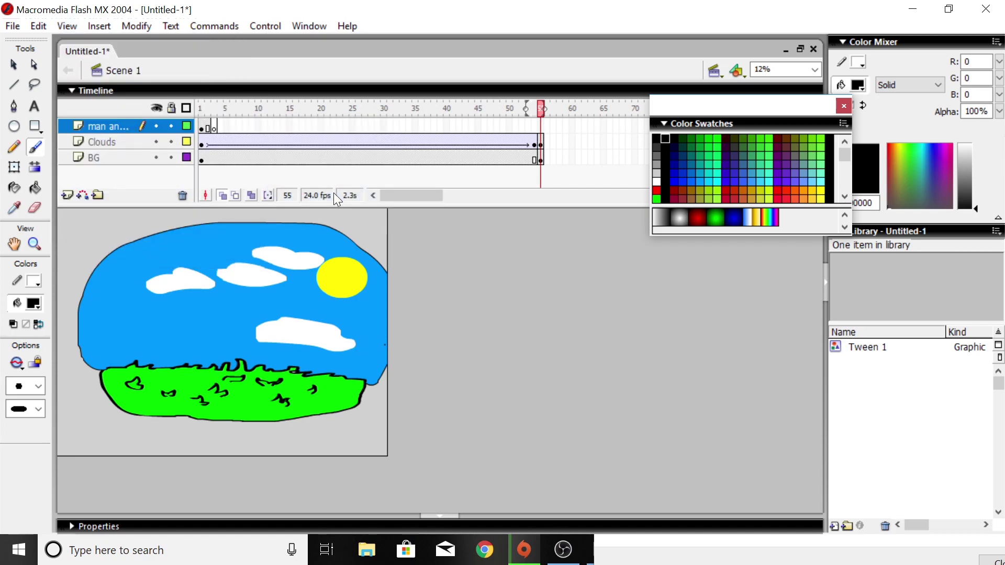
Step: Run Test Movie to preview the animation, and close the preview
{"action": "left_click", "coordinate": [277, 26]}
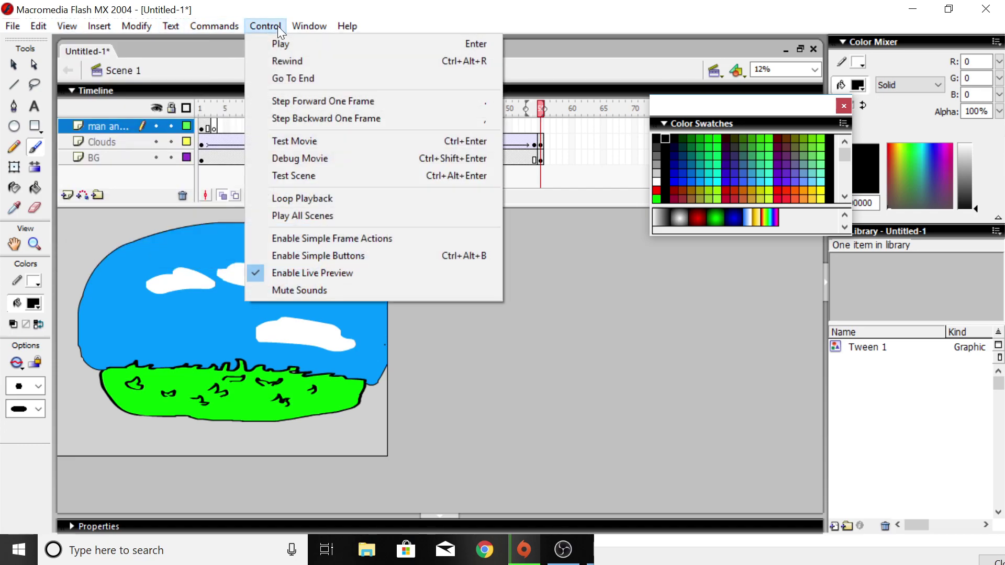
{"action": "left_click", "coordinate": [295, 140]}
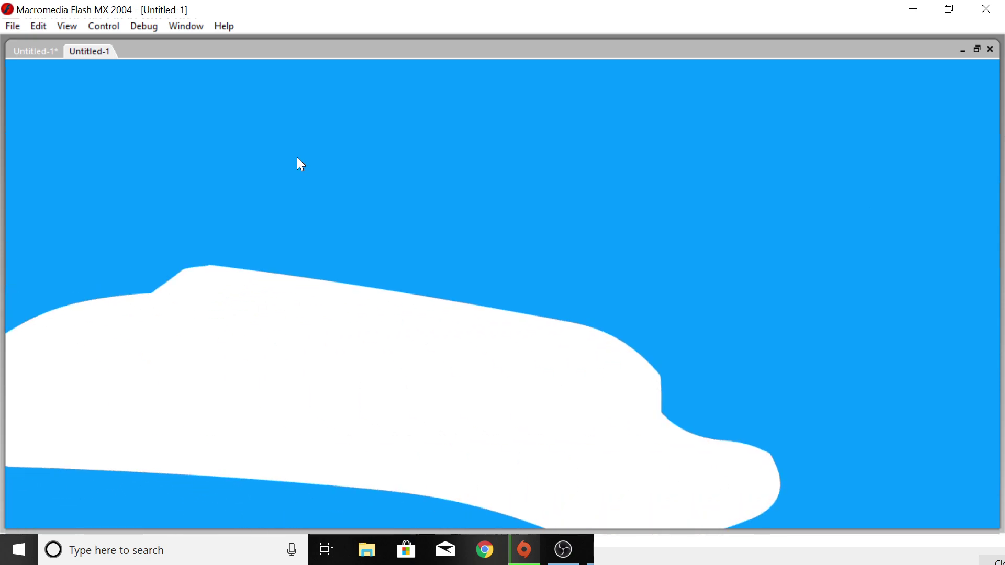
{"action": "right_click", "coordinate": [93, 51]}
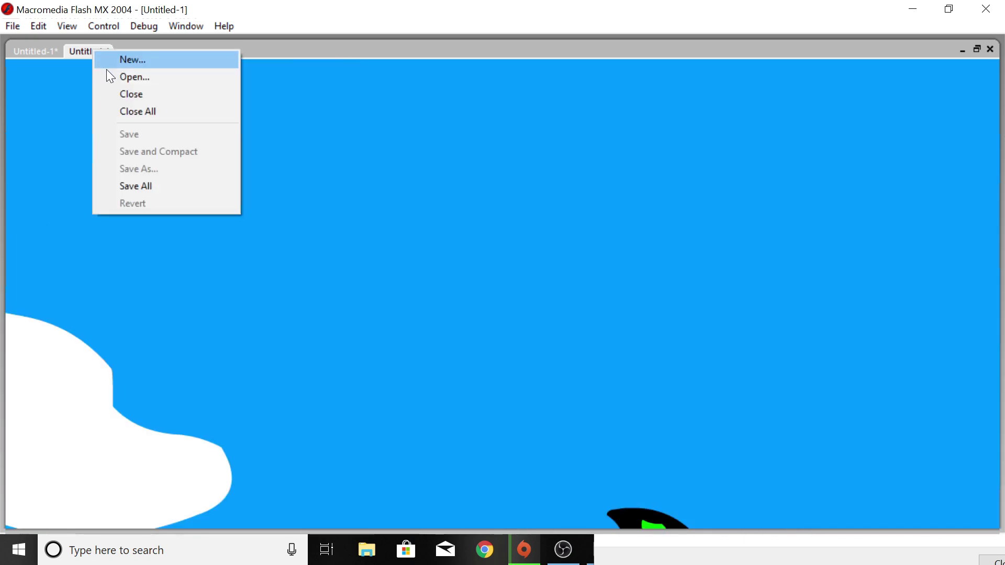
{"action": "left_click", "coordinate": [127, 96]}
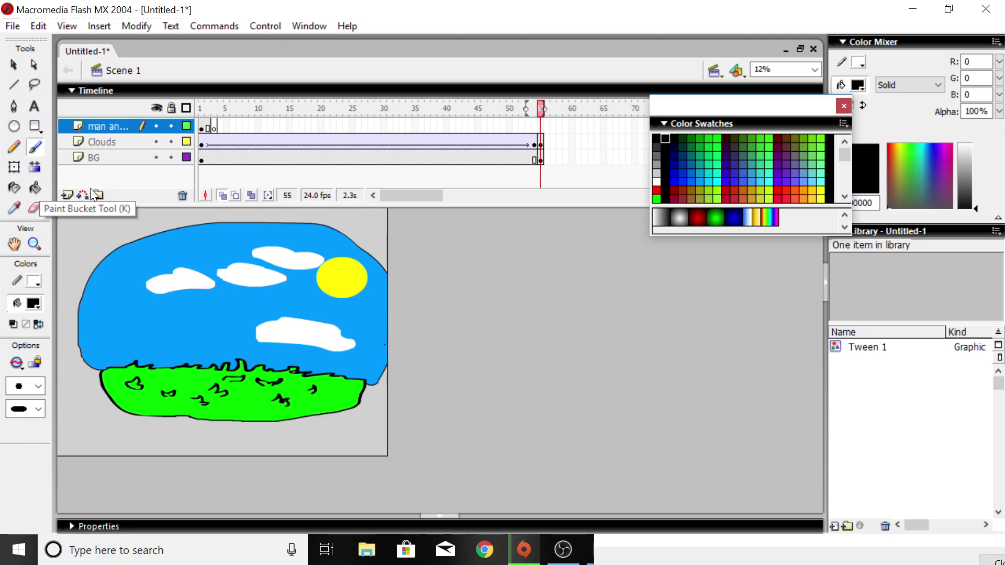
Step: Select frame 1 of the Clouds layer, run Publish Preview in Flash format, and close the preview
{"action": "left_click", "coordinate": [203, 145]}
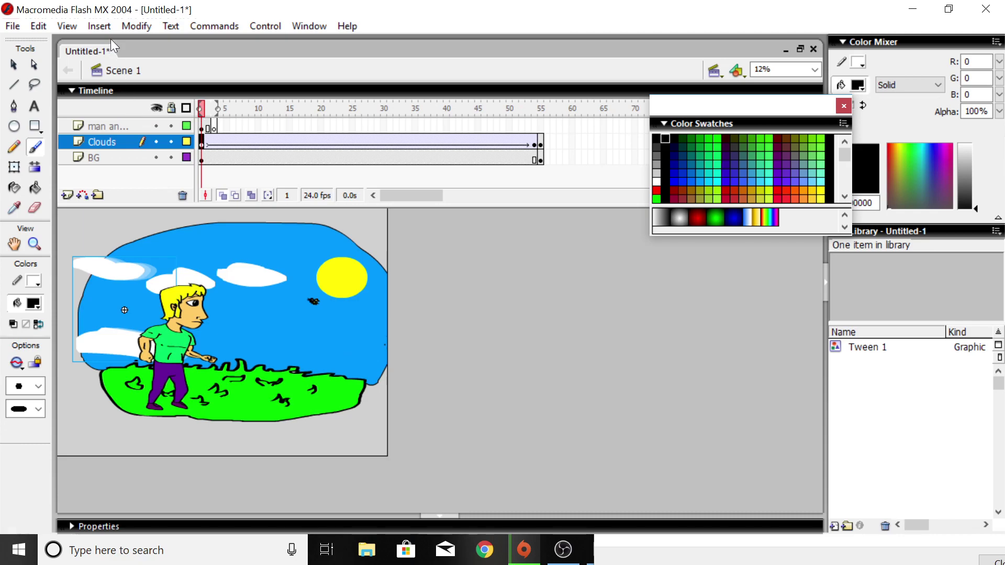
{"action": "left_click", "coordinate": [145, 30]}
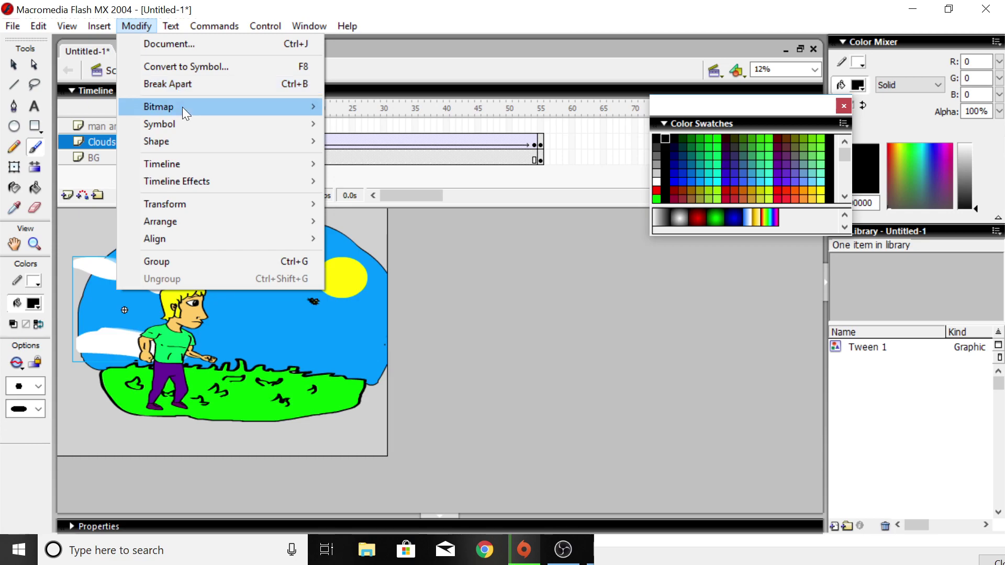
{"action": "mouse_move", "coordinate": [183, 109]}
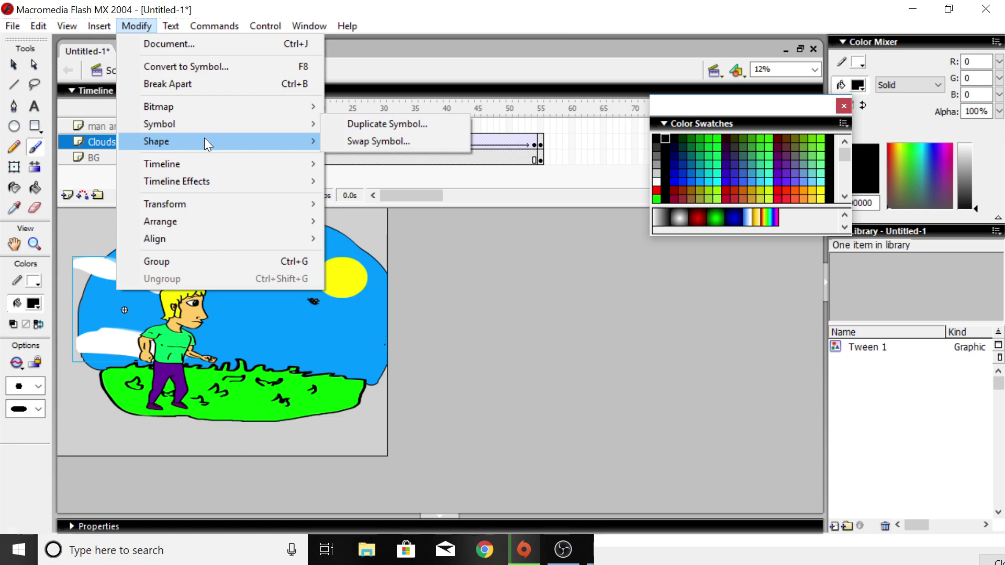
{"action": "mouse_move", "coordinate": [224, 159]}
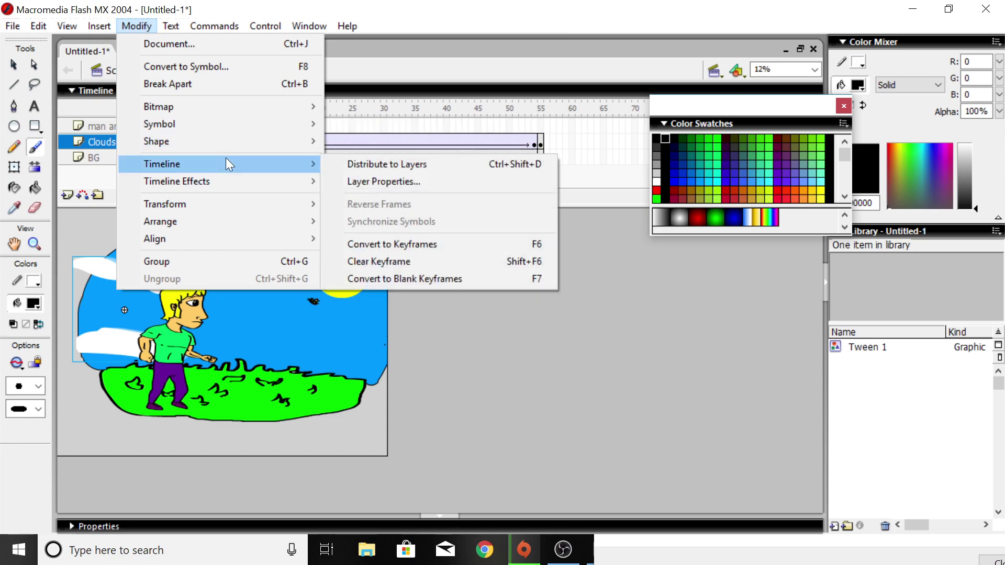
{"action": "mouse_move", "coordinate": [24, 26]}
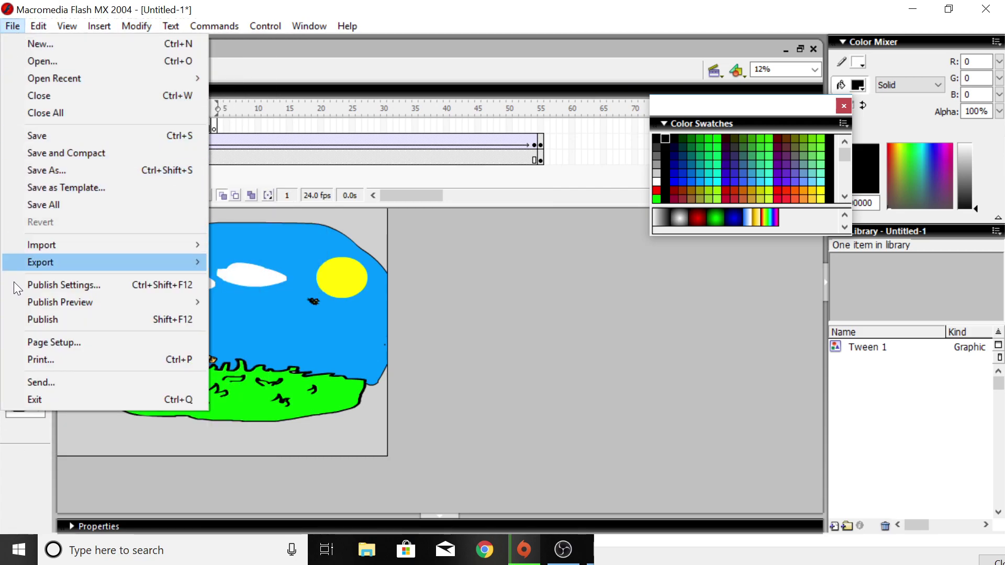
{"action": "mouse_move", "coordinate": [22, 306]}
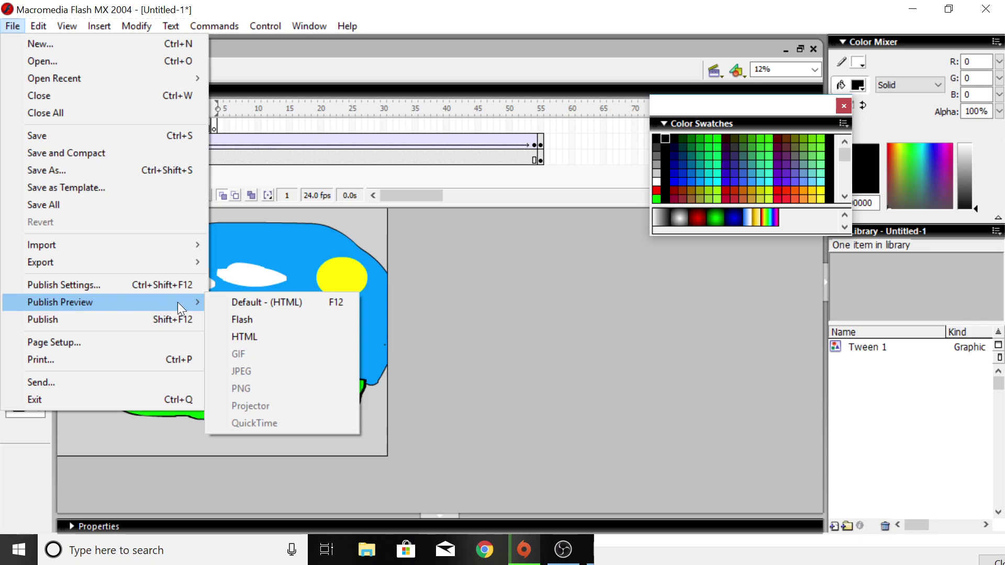
{"action": "left_click", "coordinate": [232, 318]}
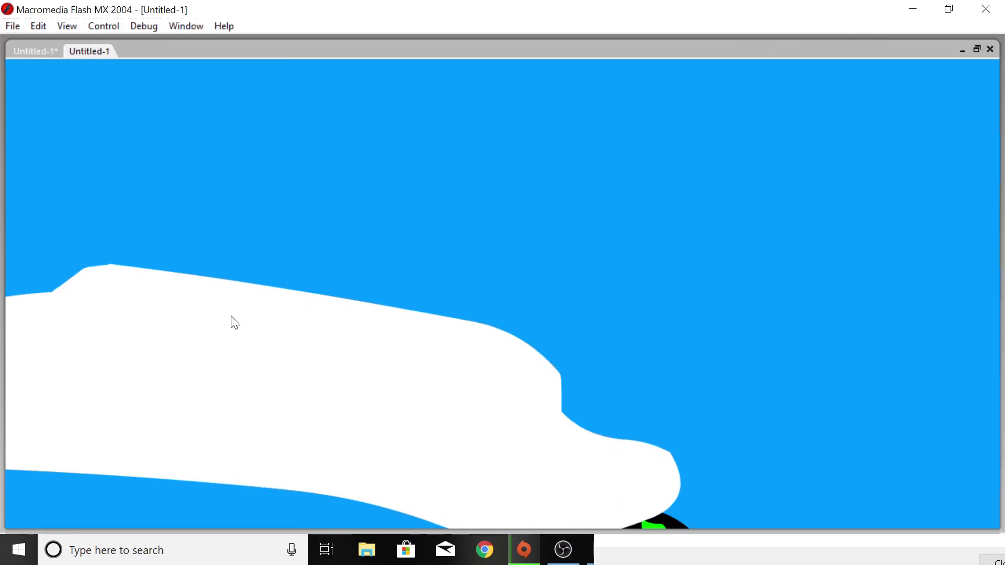
{"action": "right_click", "coordinate": [81, 46]}
{"action": "left_click", "coordinate": [99, 90]}
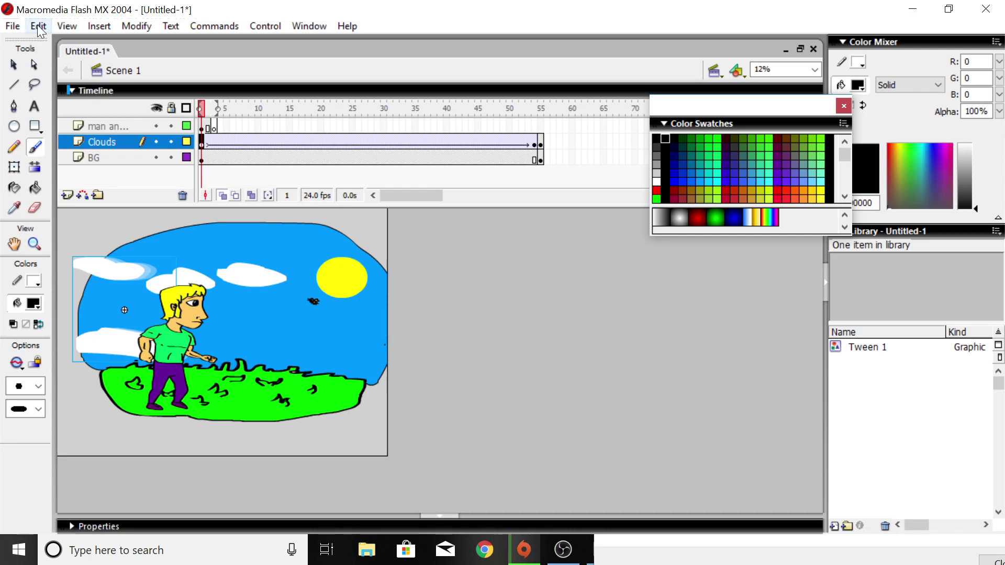
Step: Open the list of file commands
{"action": "left_click", "coordinate": [11, 27]}
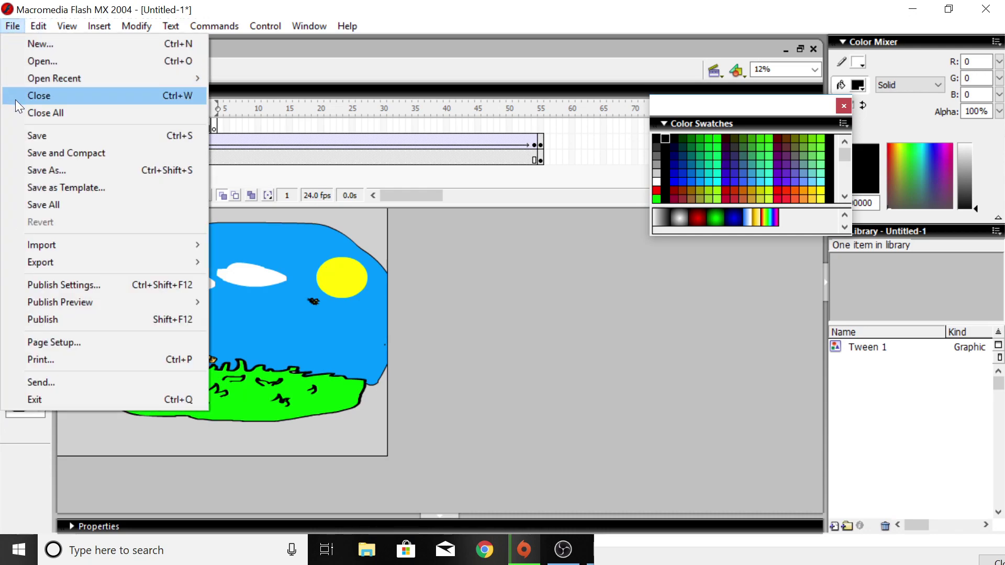